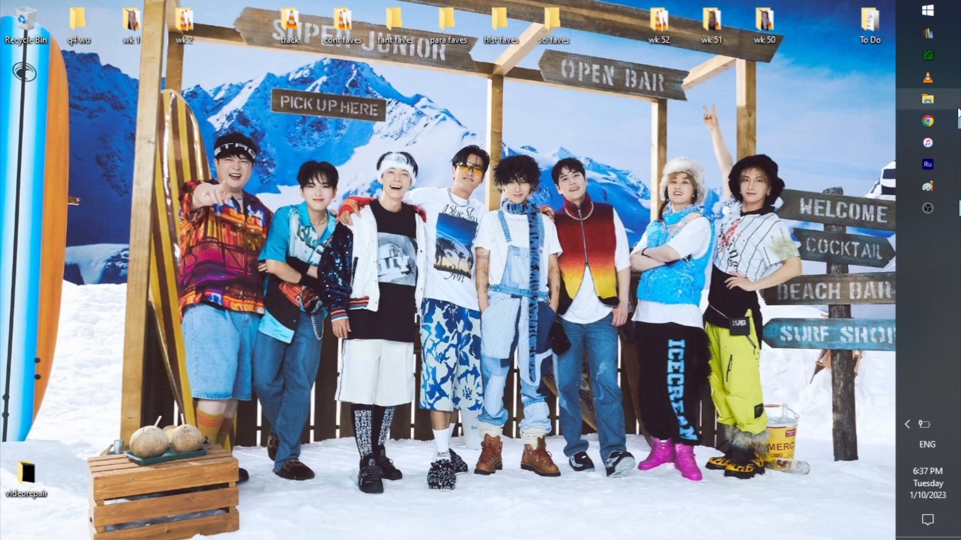
- Switch to the Google Forms window in Chrome and open the Book Tracking 2023 form
mouse_move(956, 133)
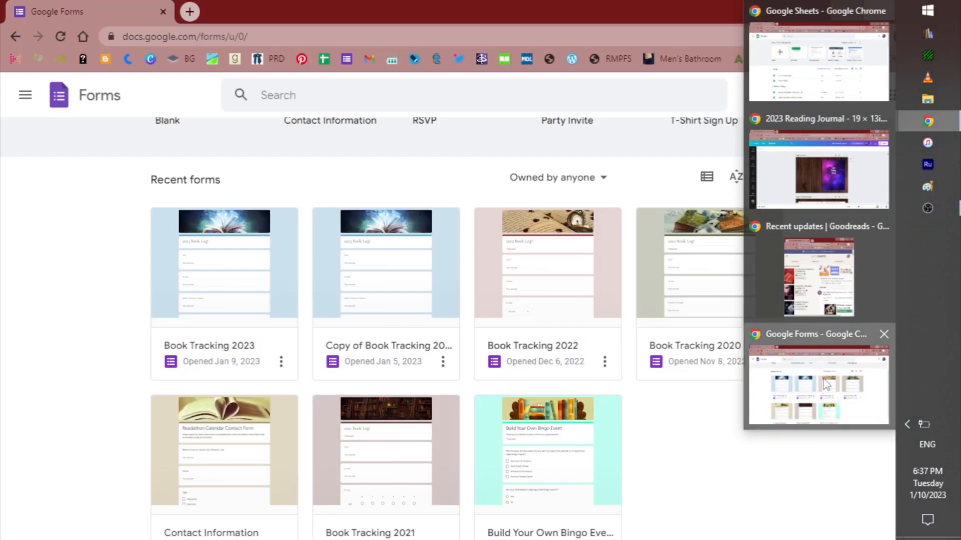
click(826, 380)
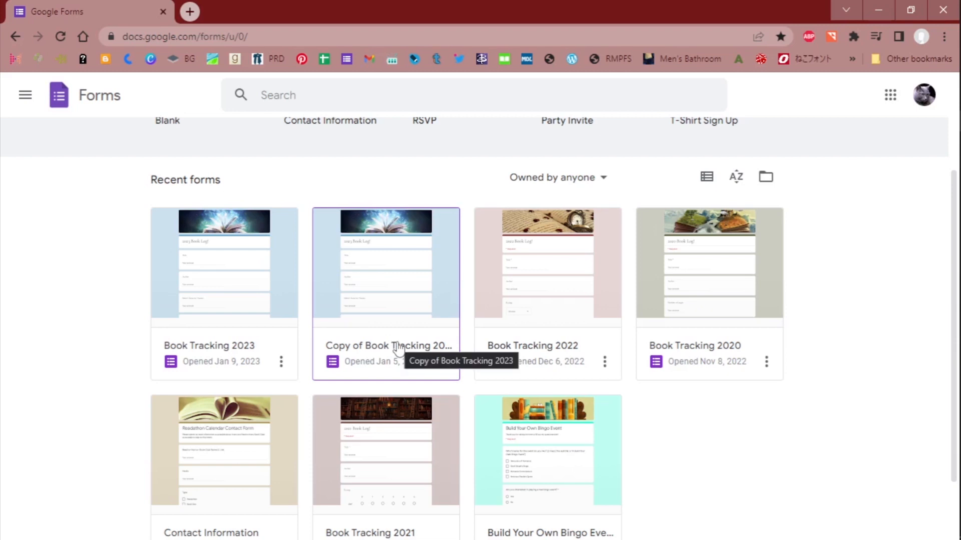
click(243, 291)
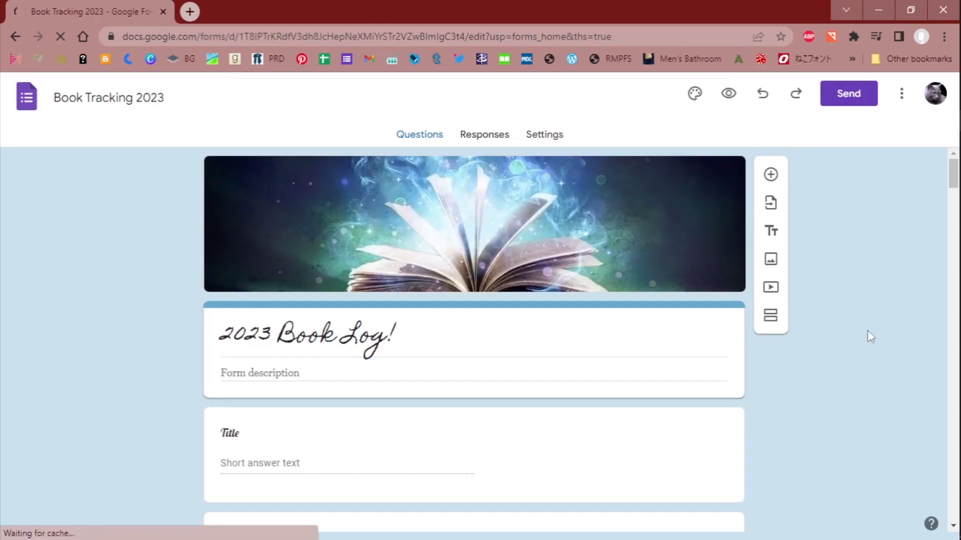
- Look over the form's questions in the editor and open its respondent preview
scroll(829, 336, down, 8)
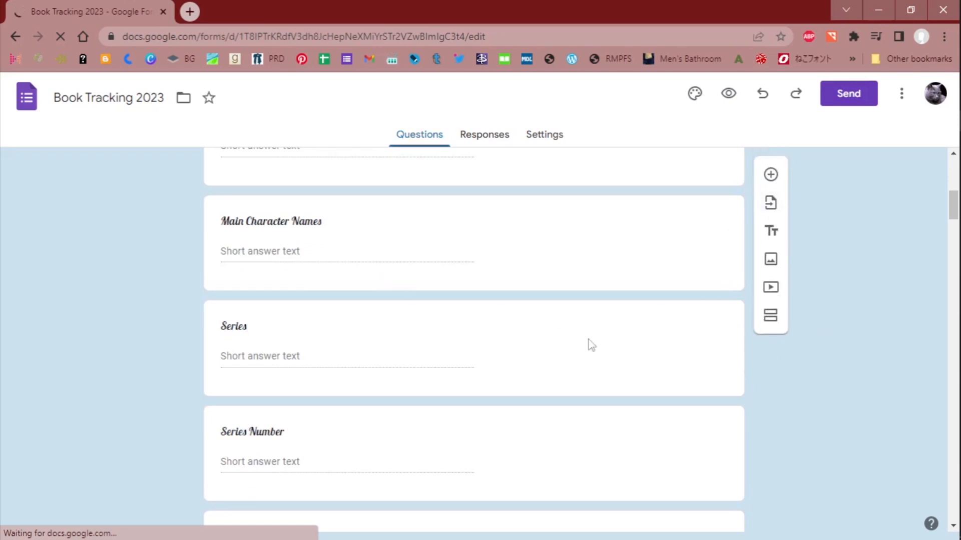
scroll(811, 337, down, 10)
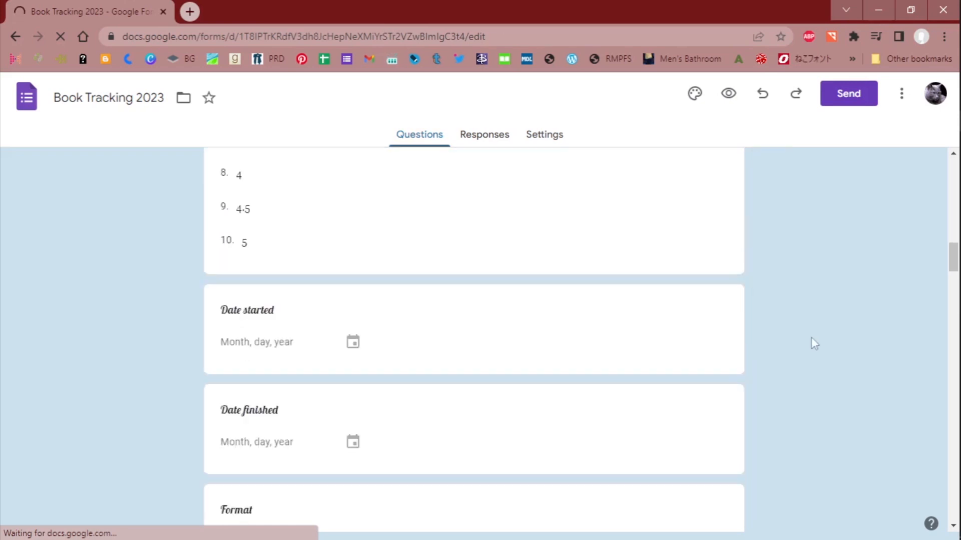
scroll(811, 337, up, 18)
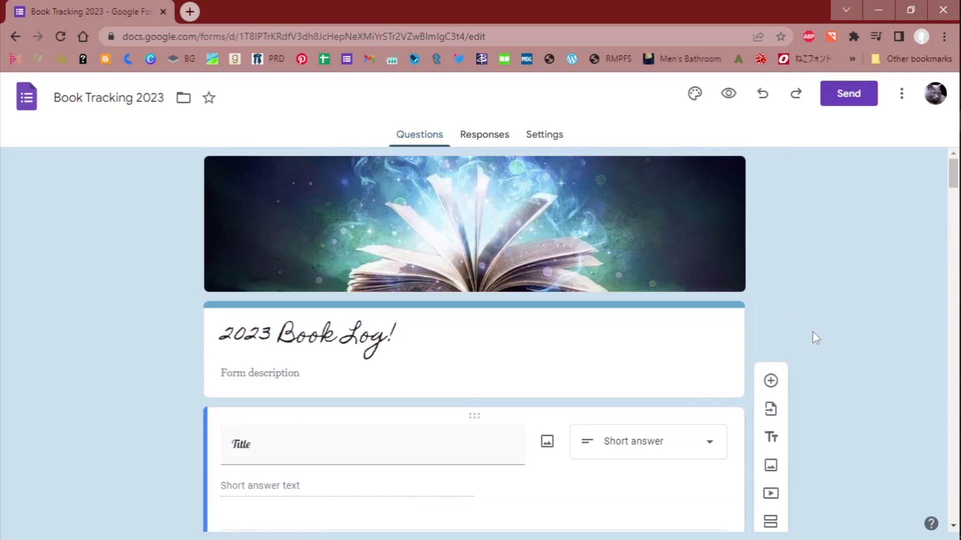
click(729, 95)
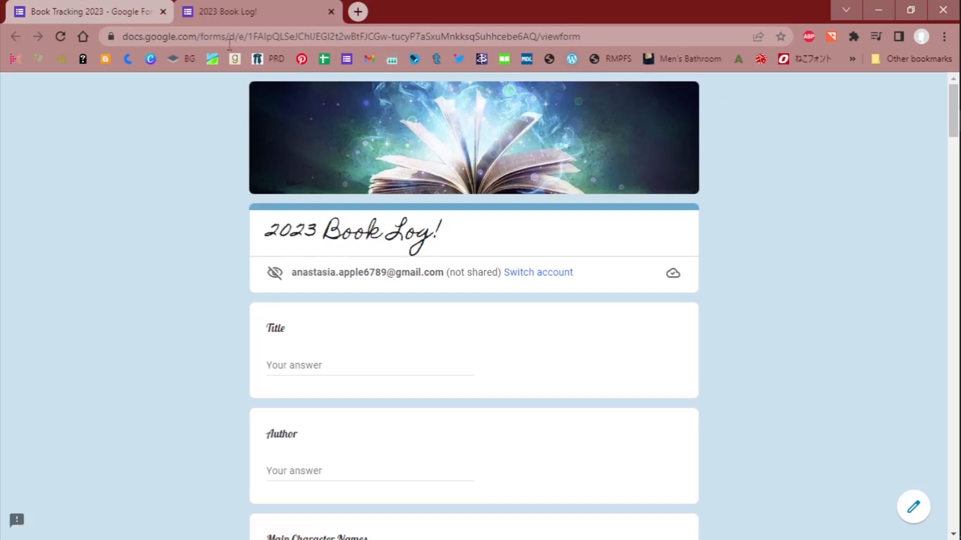
click(72, 17)
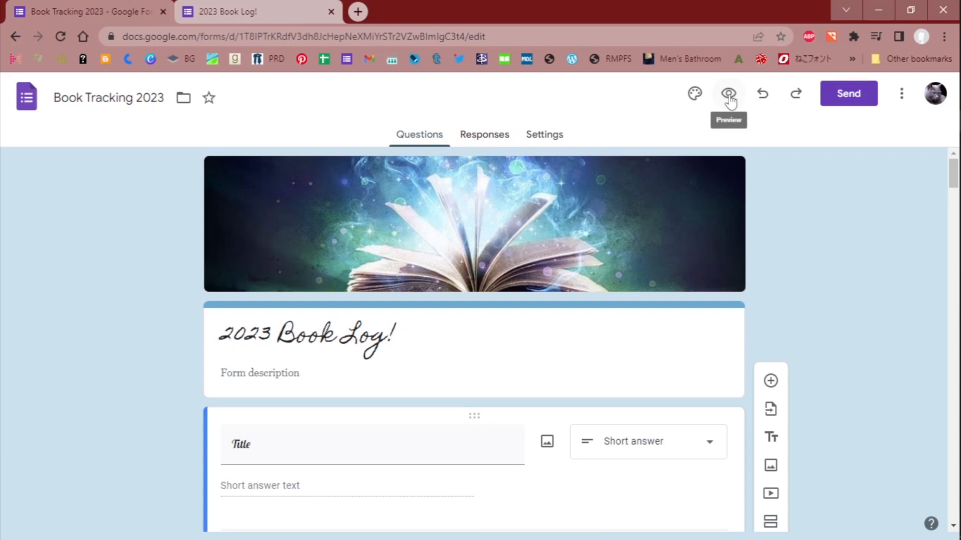
click(216, 11)
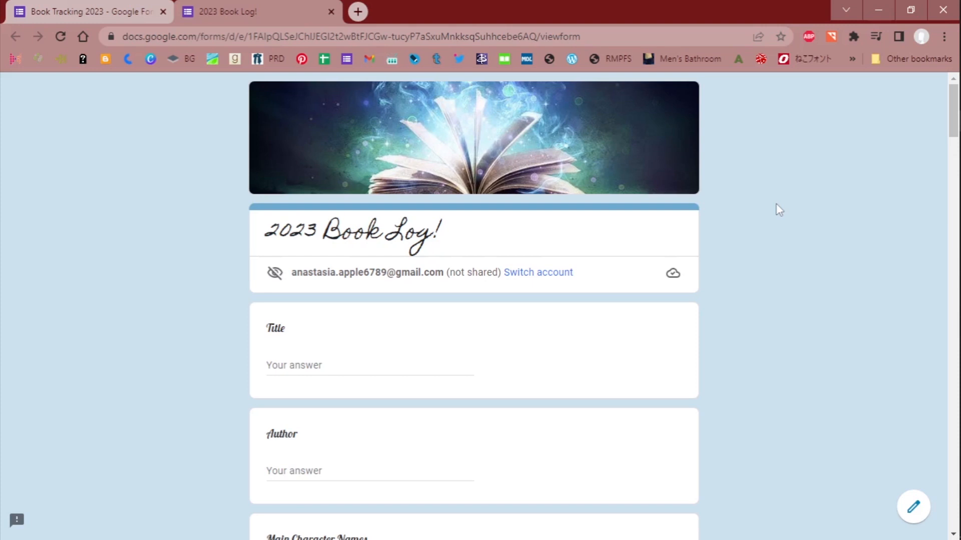
- Review the preview's questions from Title through Series Number, and examine the choices offered for Rating
scroll(777, 210, down, 1)
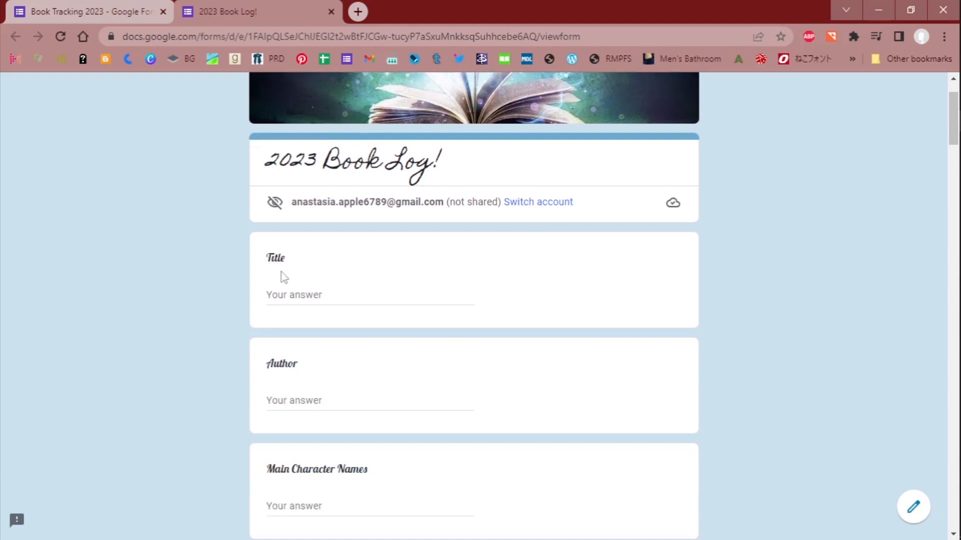
scroll(281, 278, down, 1)
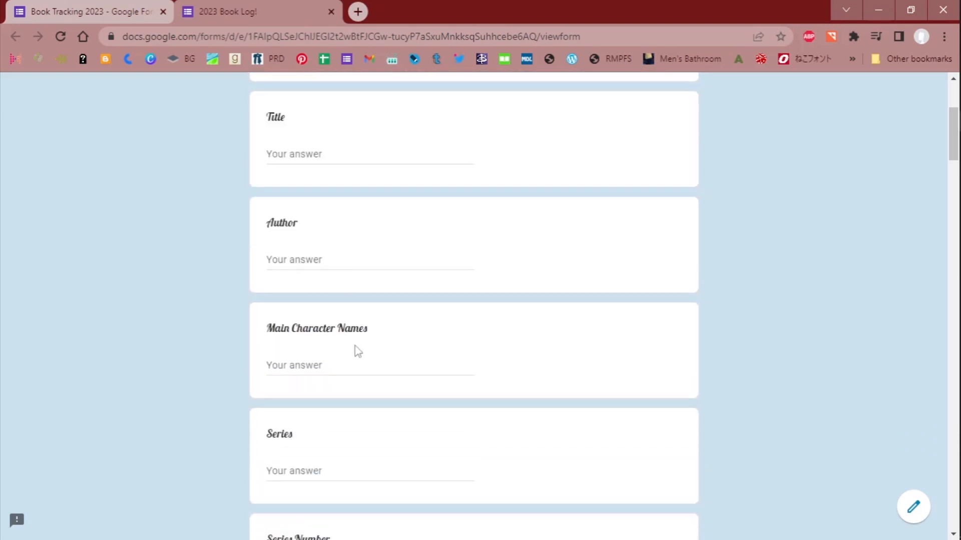
scroll(357, 349, down, 1)
scroll(358, 351, down, 3)
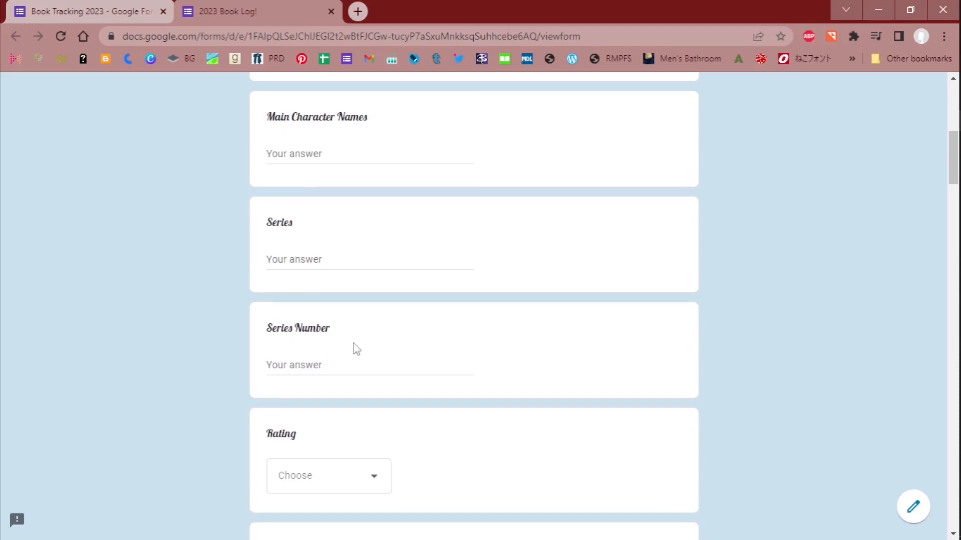
scroll(677, 325, down, 7)
click(358, 131)
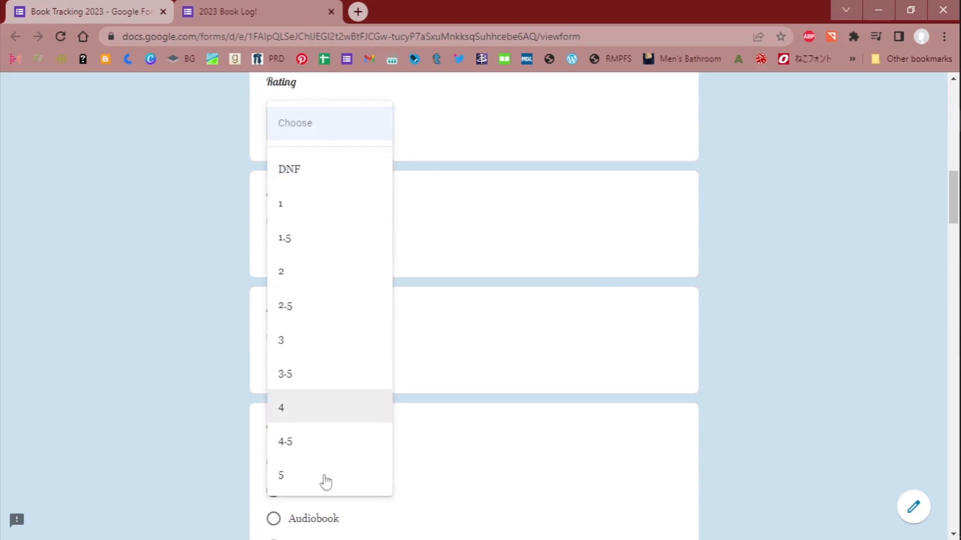
click(326, 126)
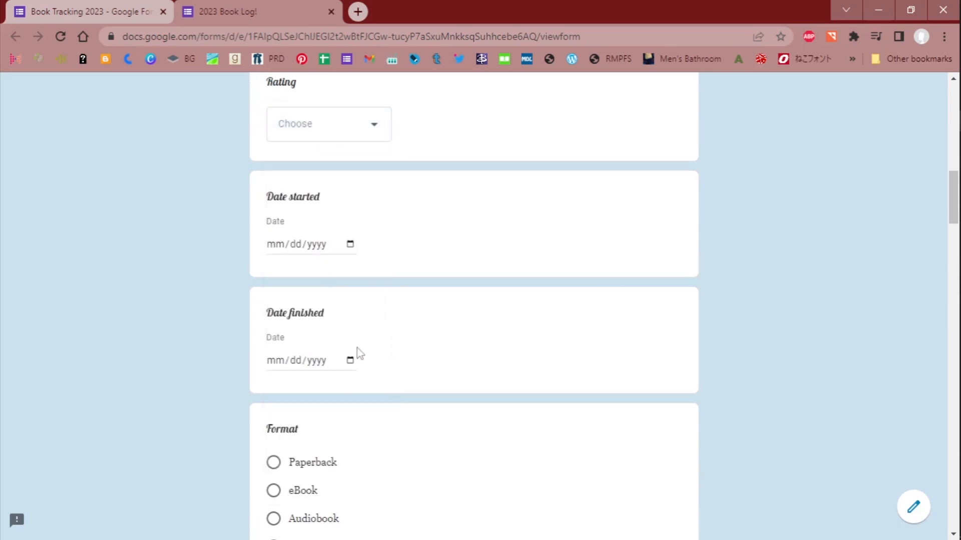
- Review the questions from Format through Publication Year, and examine the choices offered for Type of publication
scroll(365, 350, down, 5)
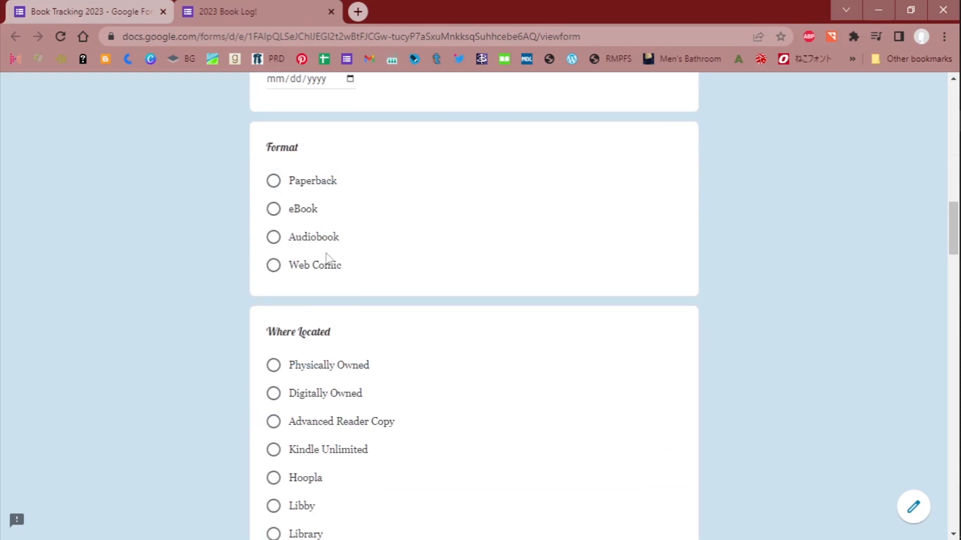
scroll(331, 256, down, 3)
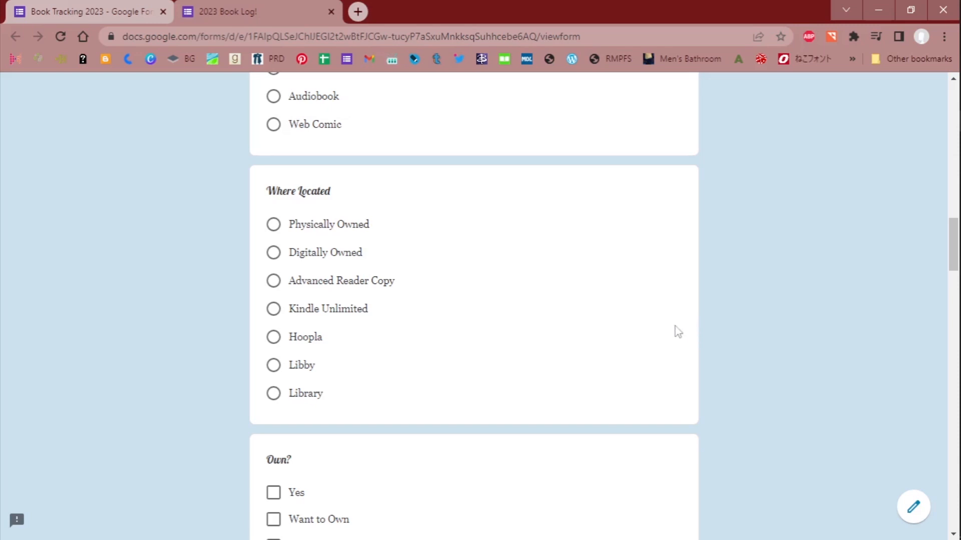
scroll(673, 333, down, 5)
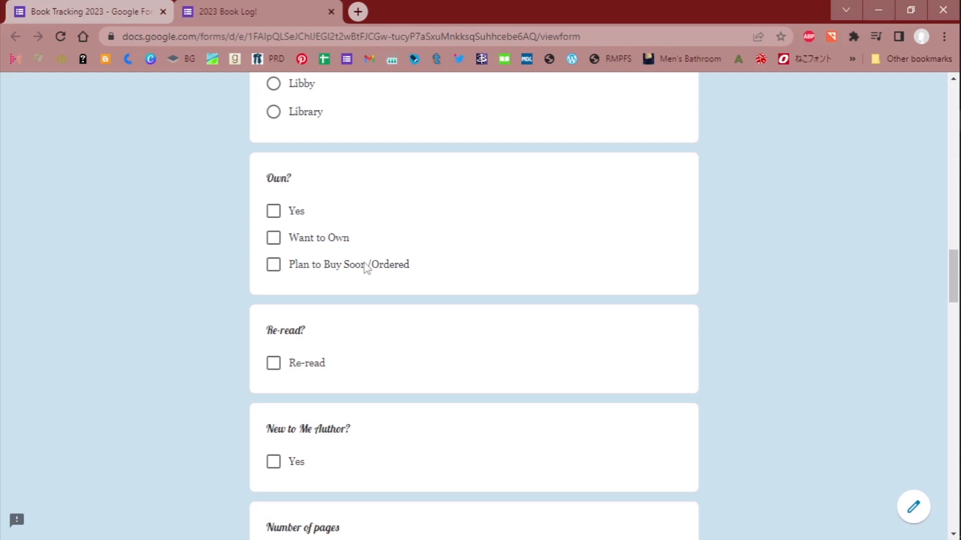
scroll(563, 258, down, 3)
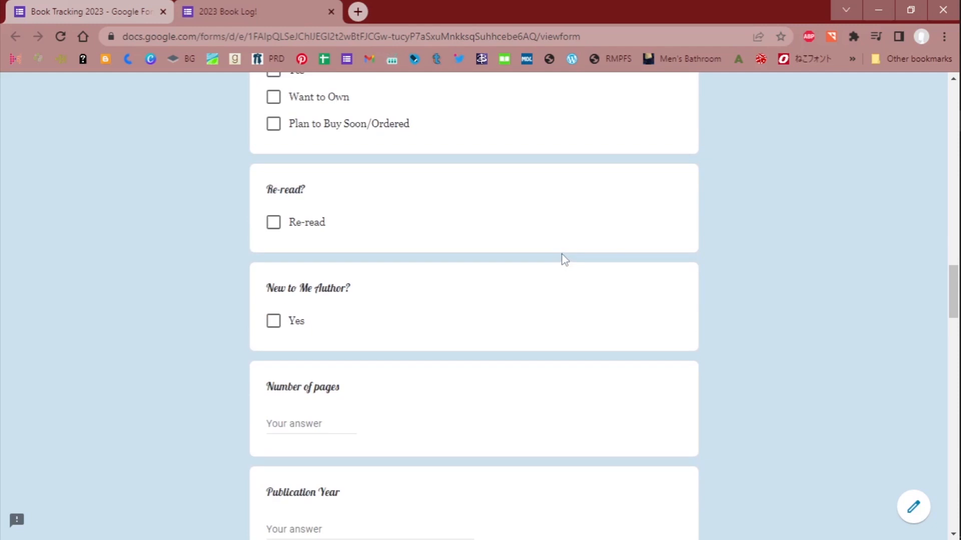
scroll(564, 259, down, 1)
scroll(561, 261, down, 2)
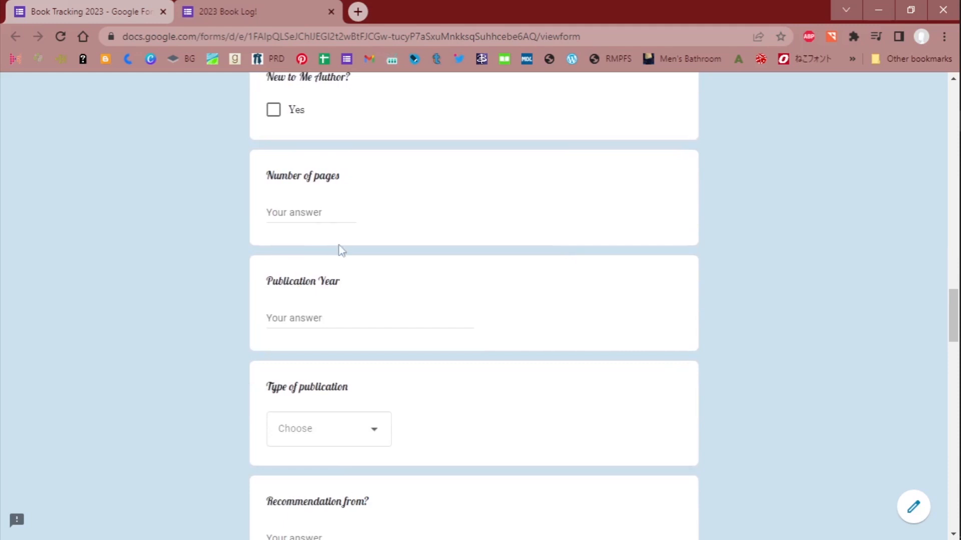
scroll(340, 252, down, 2)
click(383, 297)
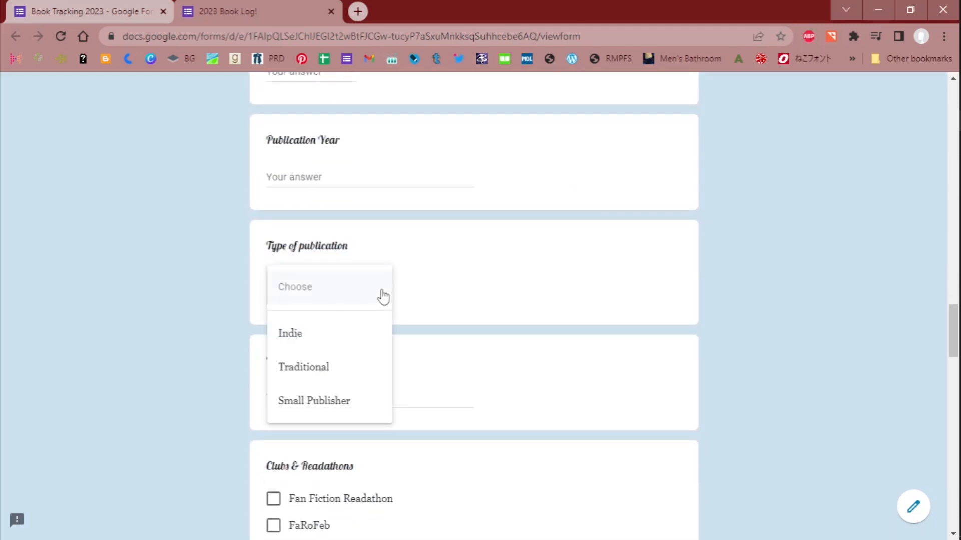
click(383, 296)
- Examine the Recommendation from? question and the full list of Clubs & Readathons checkboxes
scroll(381, 296, down, 4)
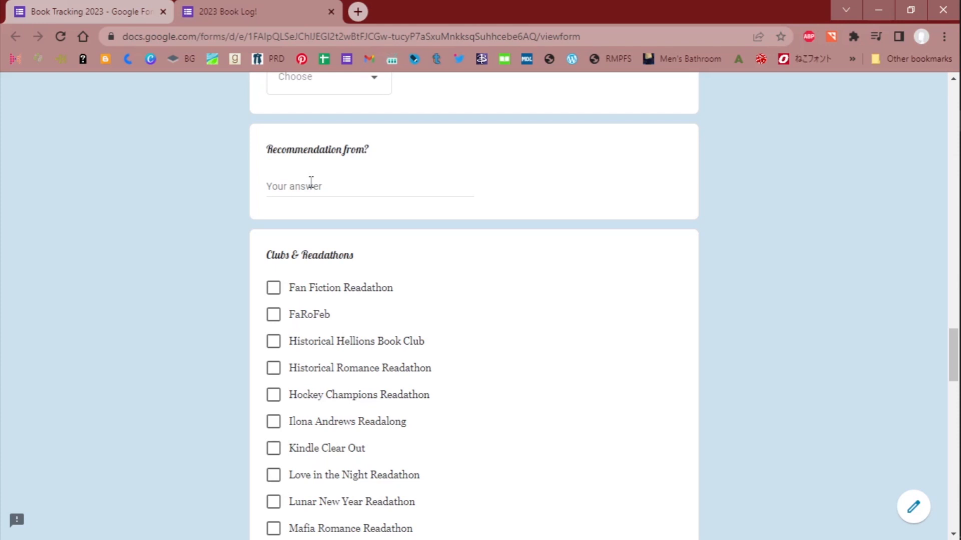
scroll(311, 183, down, 3)
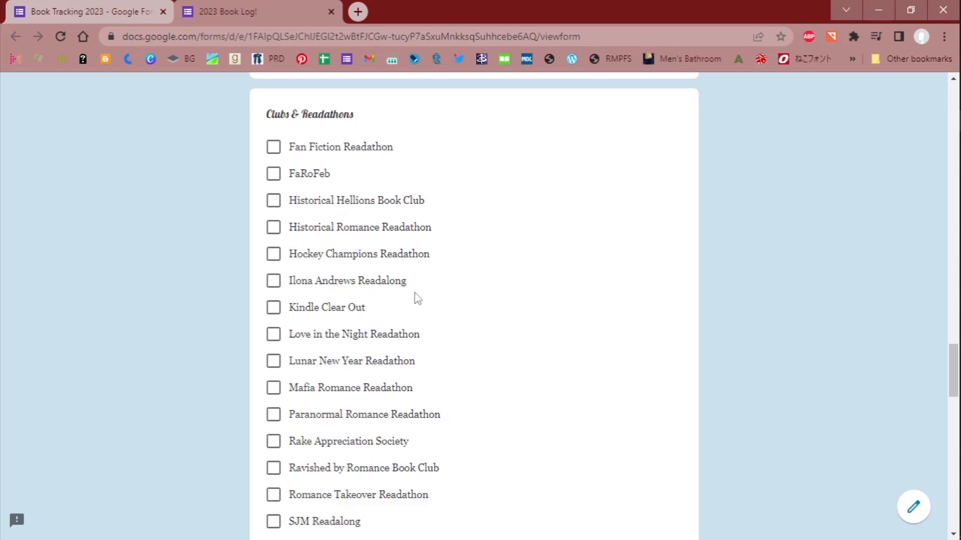
scroll(418, 299, down, 3)
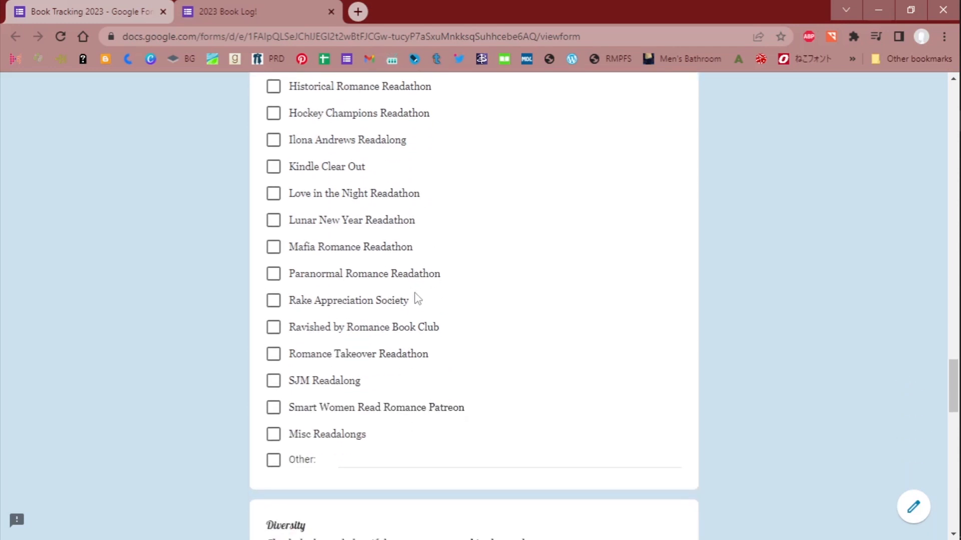
scroll(412, 298, up, 3)
scroll(413, 298, down, 3)
scroll(345, 456, up, 3)
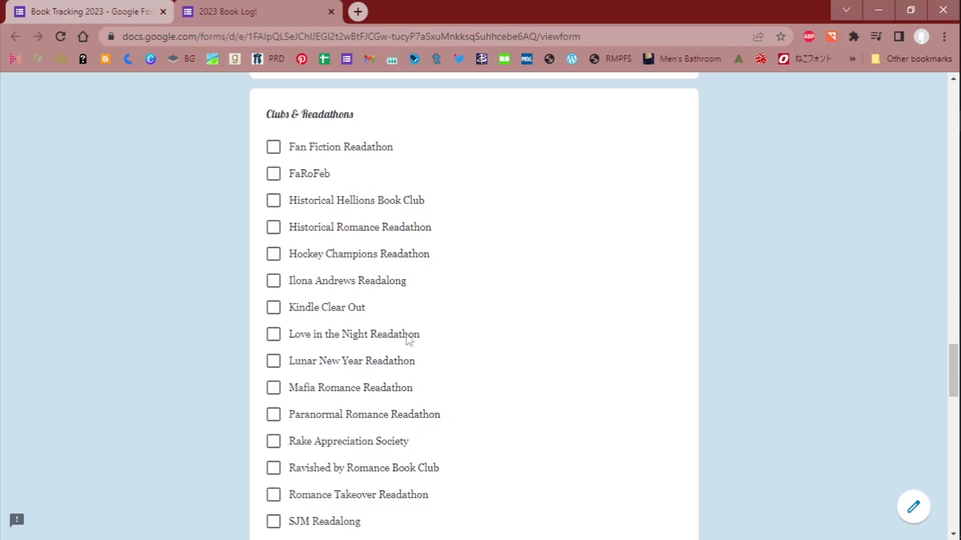
scroll(380, 317, down, 3)
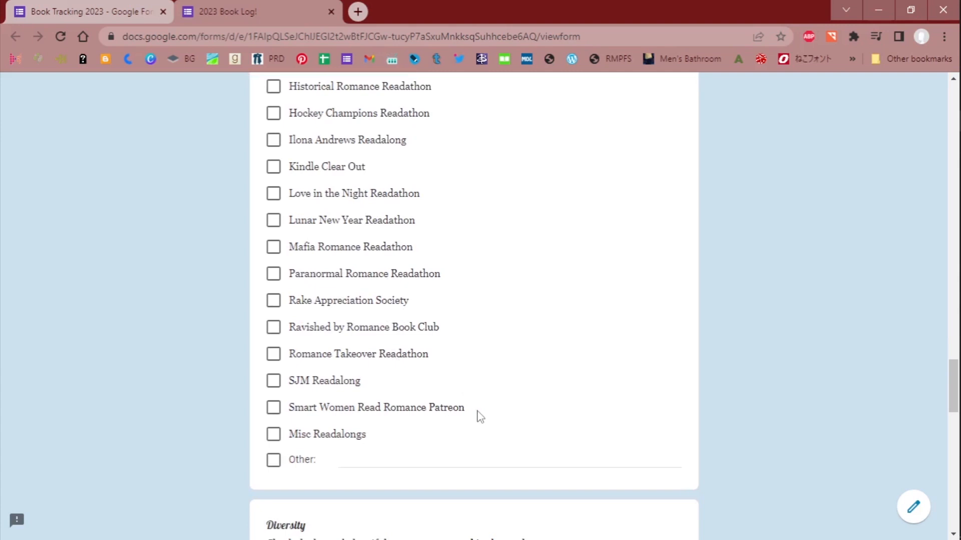
- Examine the Diversity question's checkboxes, looking back at the Clubs & Readathons list above it
scroll(459, 395, down, 5)
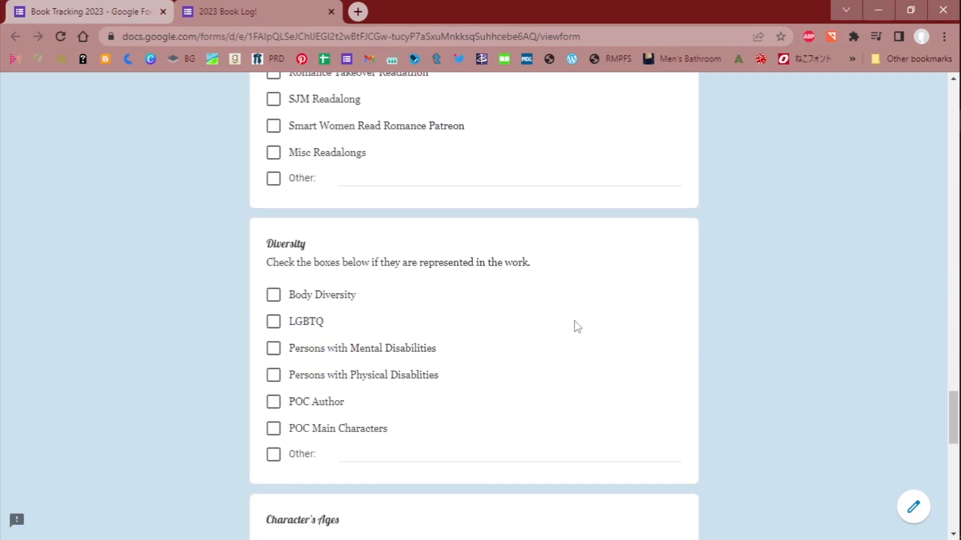
scroll(578, 327, down, 1)
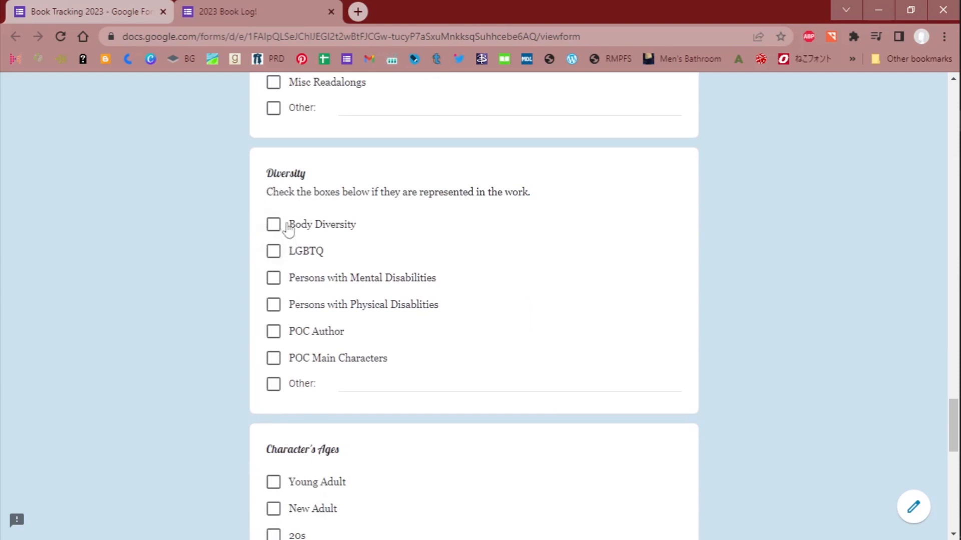
scroll(549, 301, up, 2)
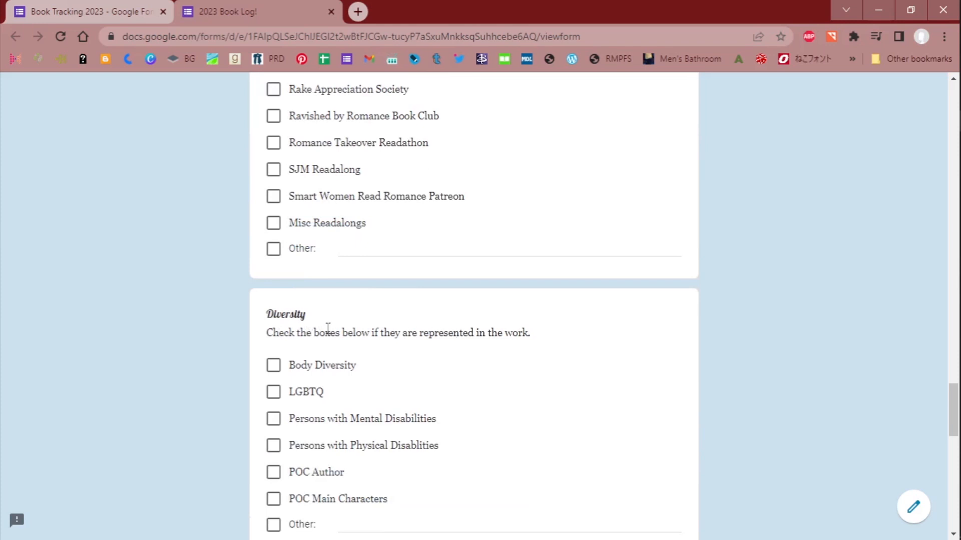
scroll(350, 323, down, 1)
scroll(360, 322, up, 6)
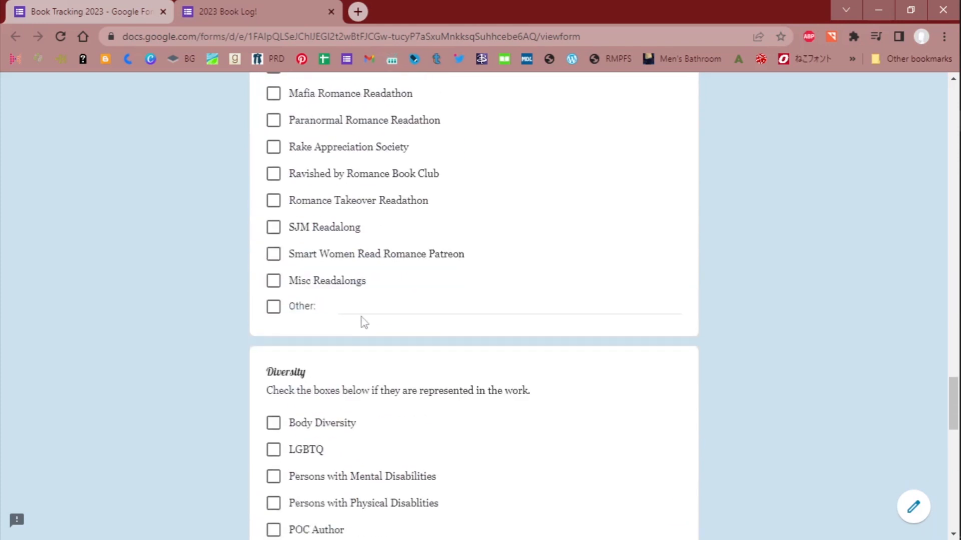
scroll(421, 274, up, 3)
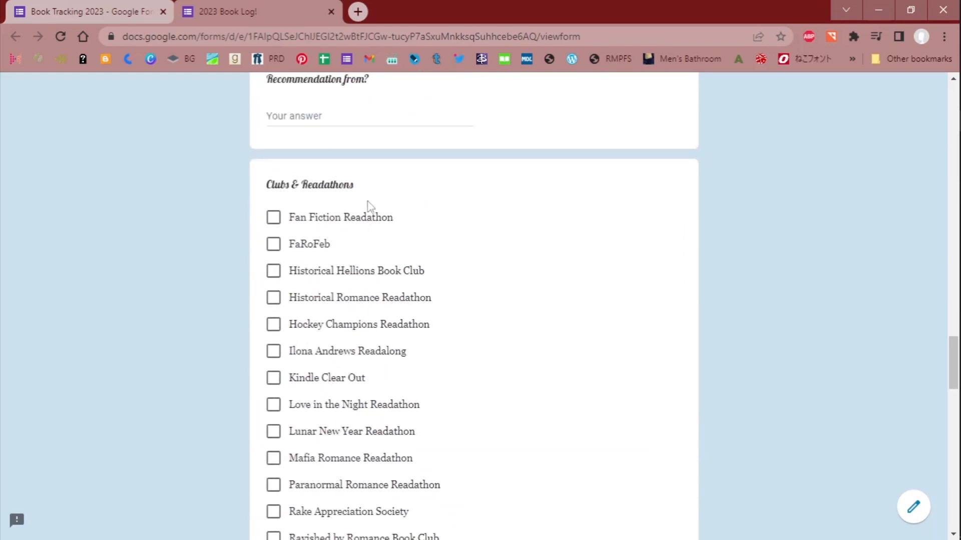
scroll(616, 270, down, 8)
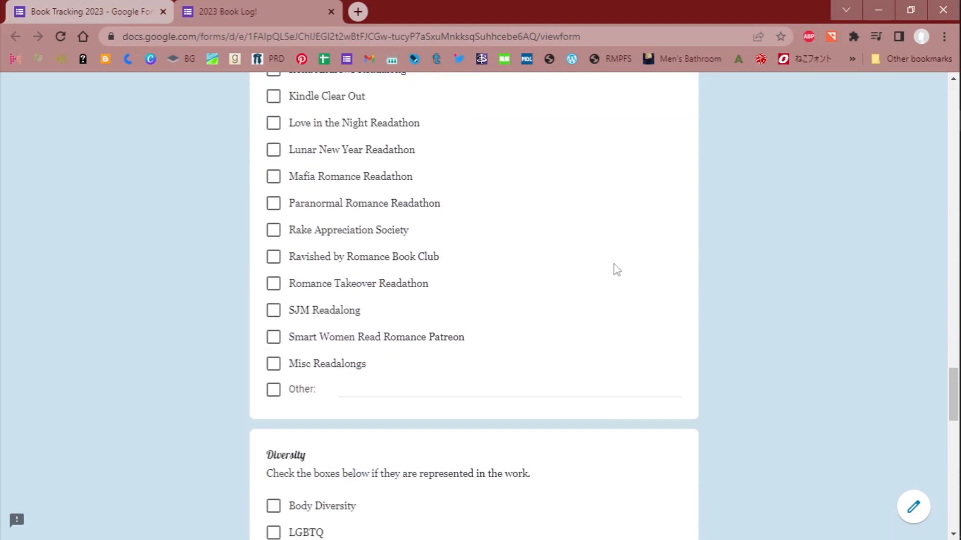
scroll(424, 351, down, 2)
scroll(424, 352, down, 1)
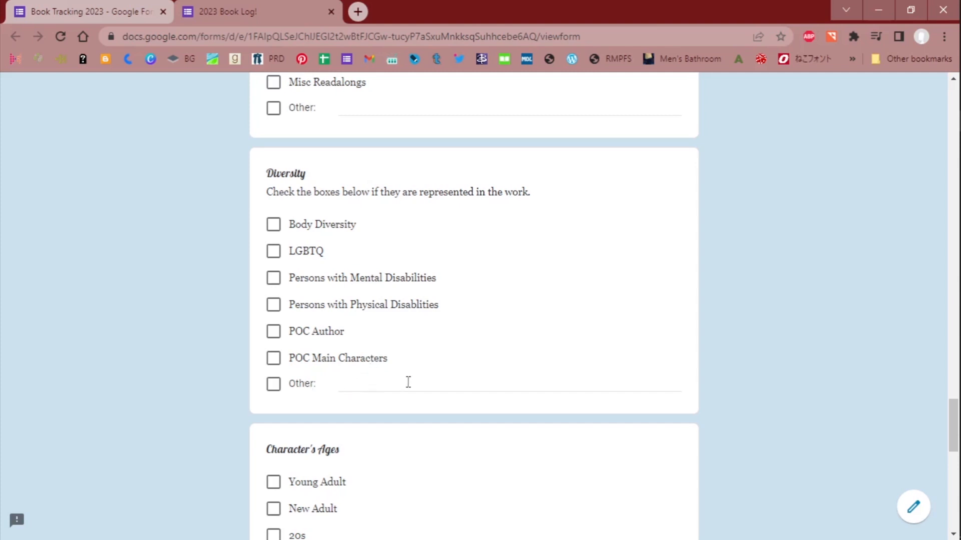
- Examine the Character's Ages checkboxes down to the Genre question
scroll(408, 382, down, 5)
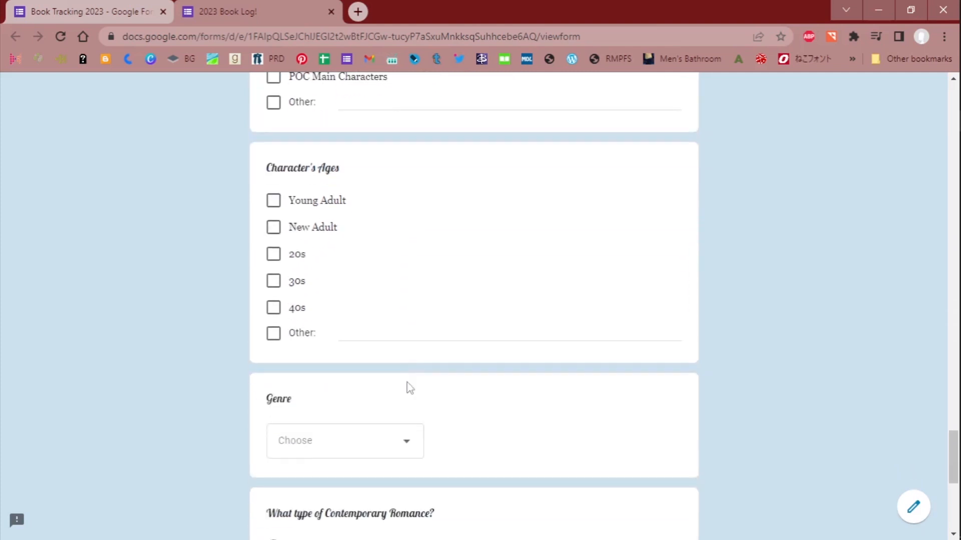
scroll(408, 382, up, 1)
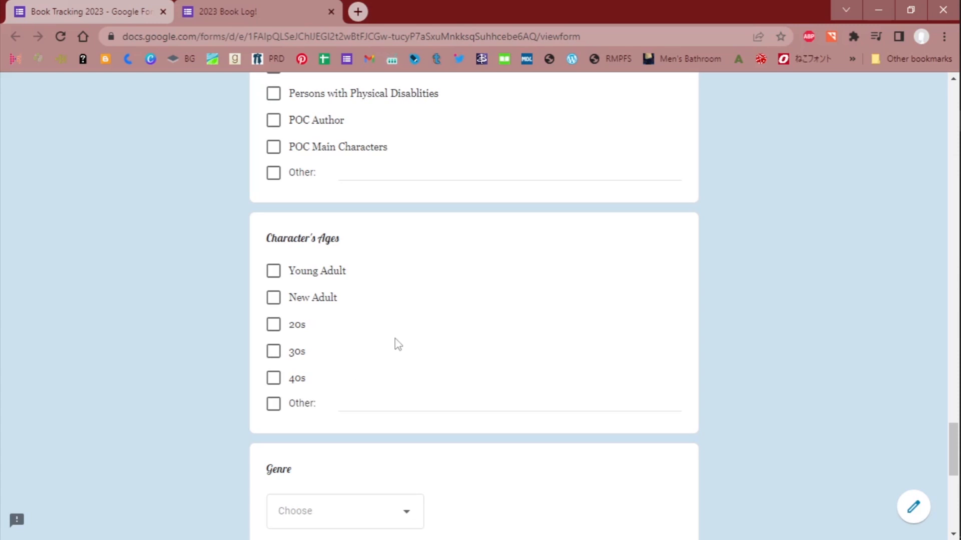
scroll(397, 340, down, 1)
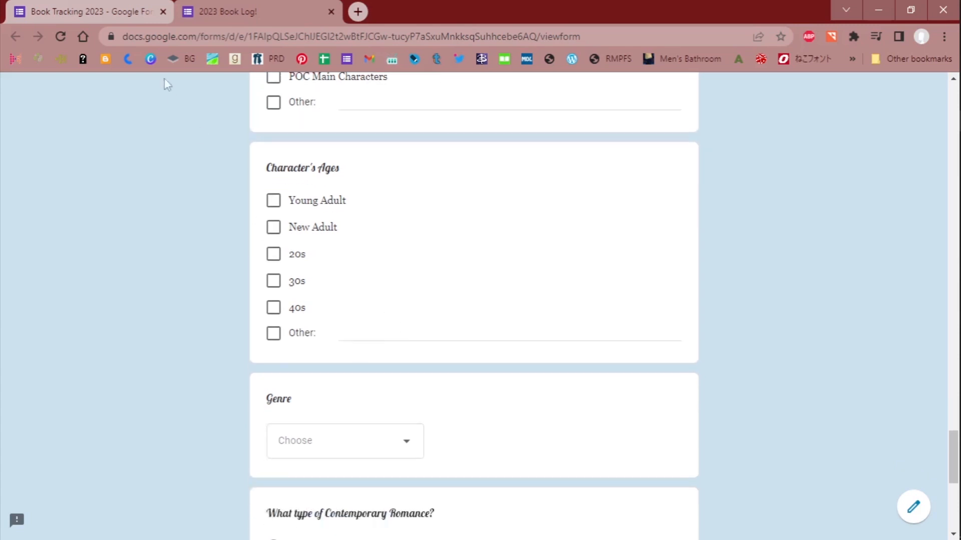
- In the form's editor, rename the LGBTQ option of the Diversity question to LGBTQ+
click(225, 11)
scroll(169, 305, down, 20)
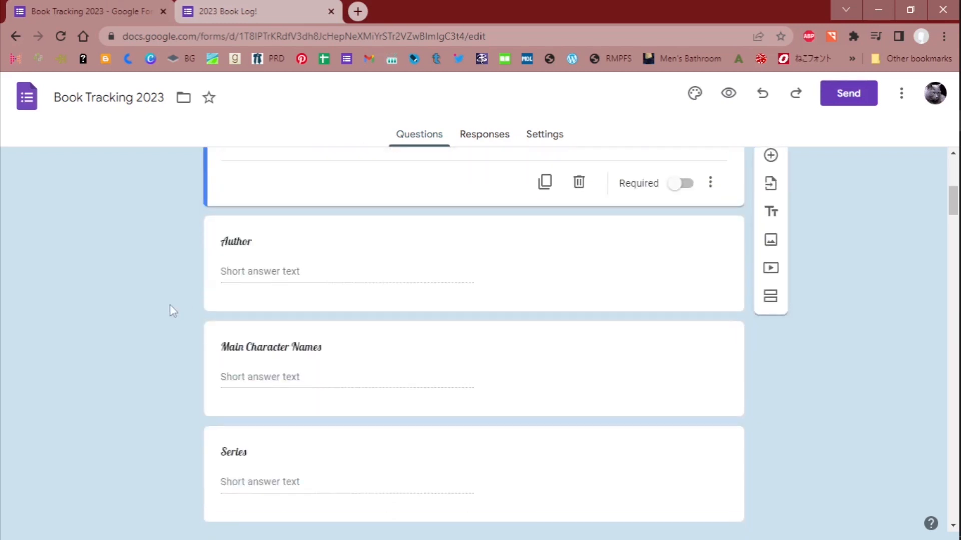
scroll(170, 306, down, 20)
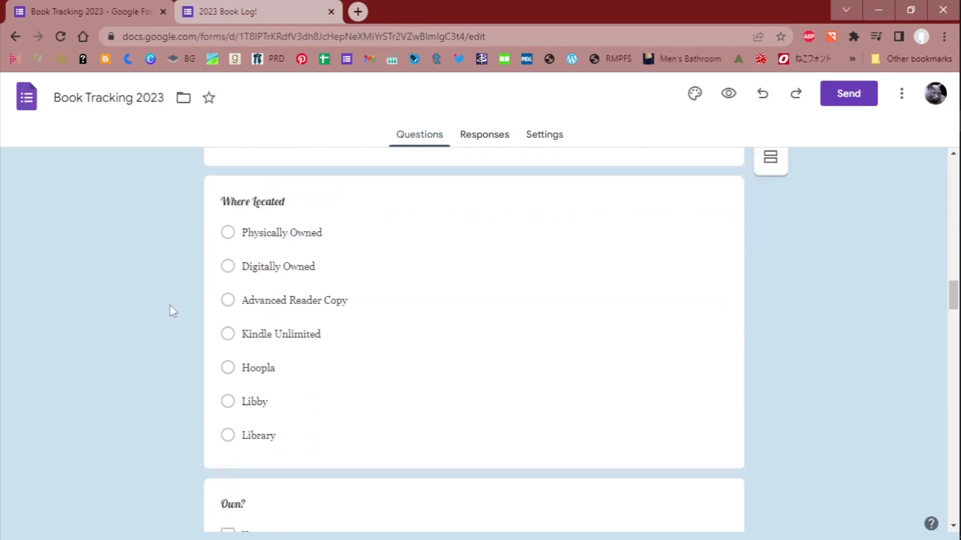
scroll(169, 306, down, 12)
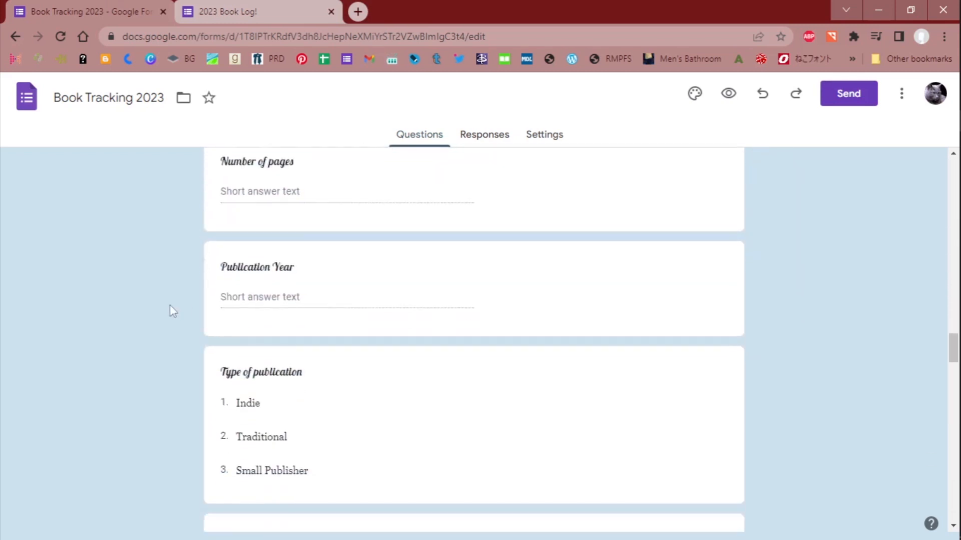
scroll(170, 305, down, 4)
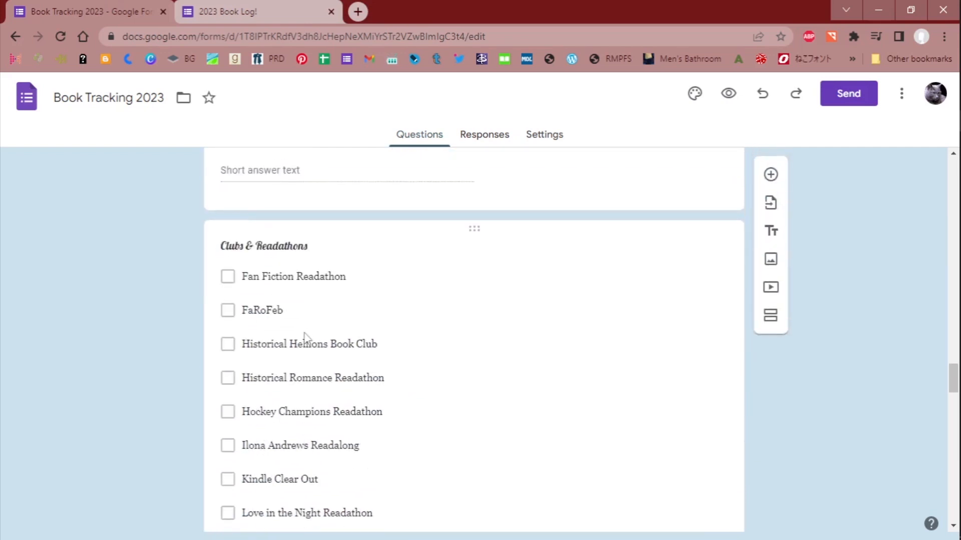
scroll(302, 332, down, 12)
scroll(301, 333, down, 3)
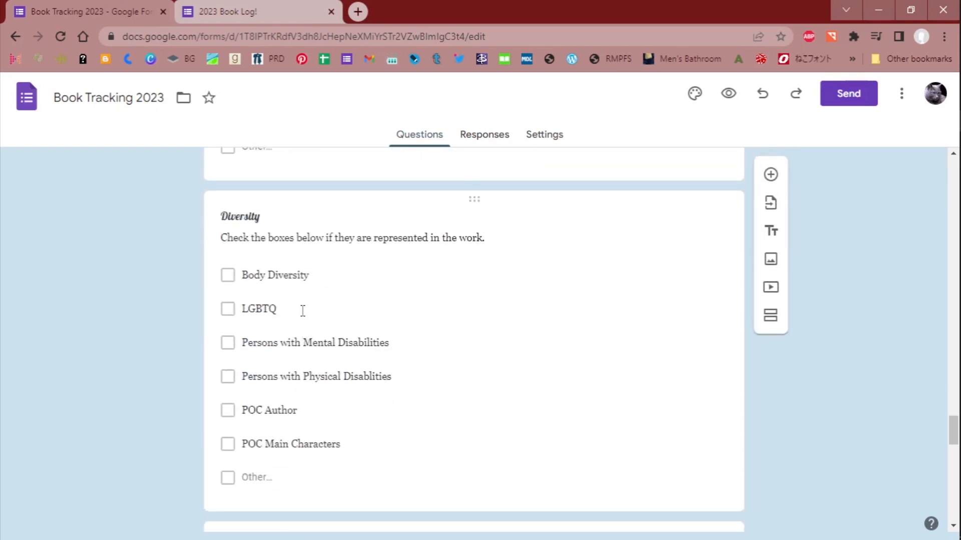
click(303, 310)
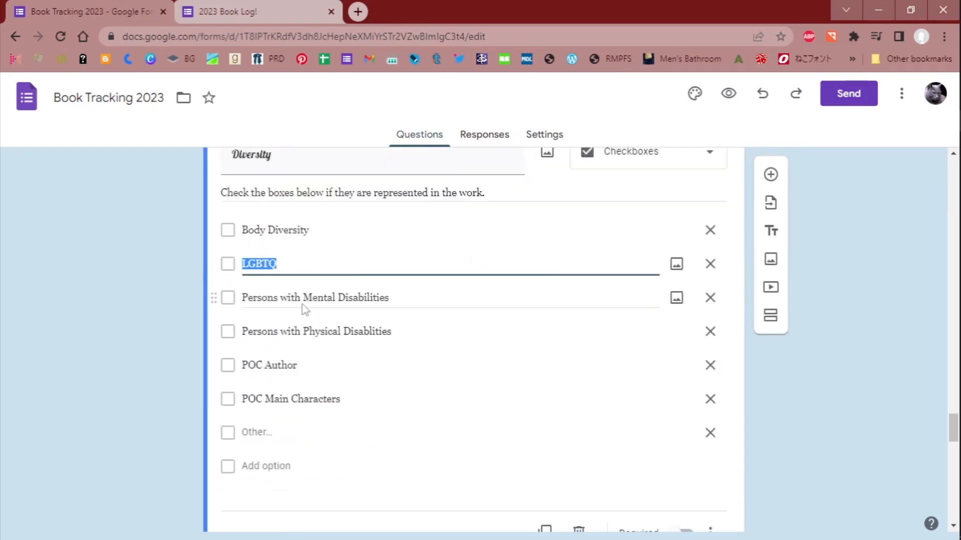
click(303, 270)
text(+)
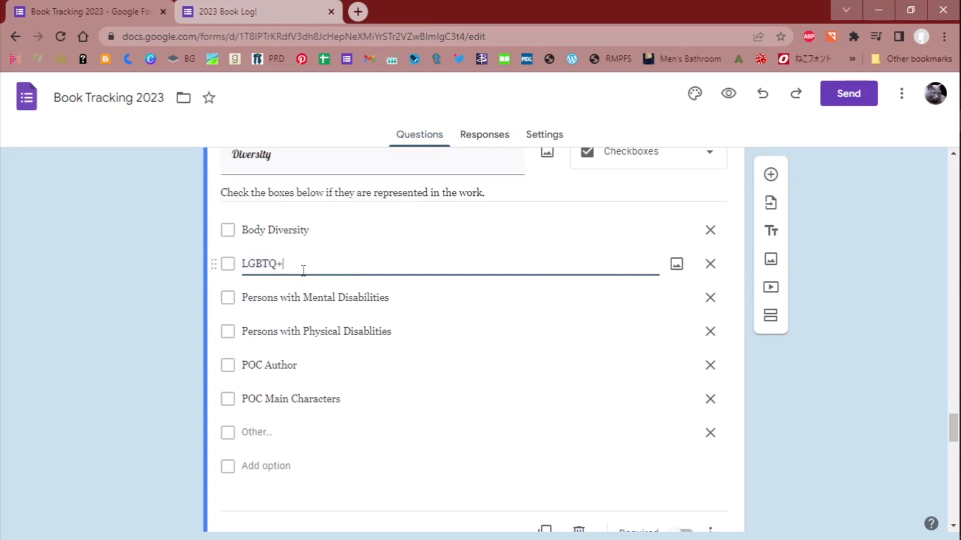
click(125, 293)
- Add a Supernatural option to the Character's Ages question, after 40s
scroll(138, 306, down, 5)
scroll(139, 306, down, 5)
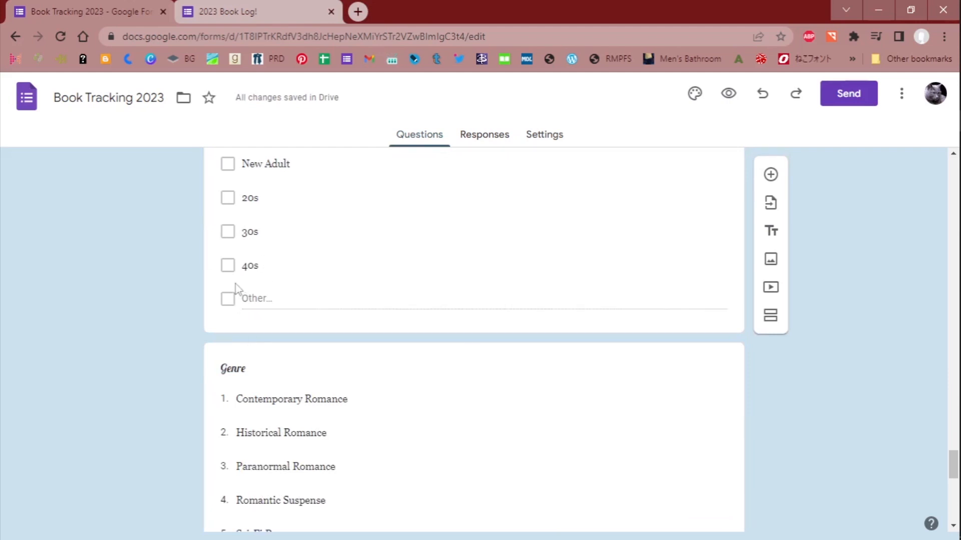
scroll(572, 277, up, 3)
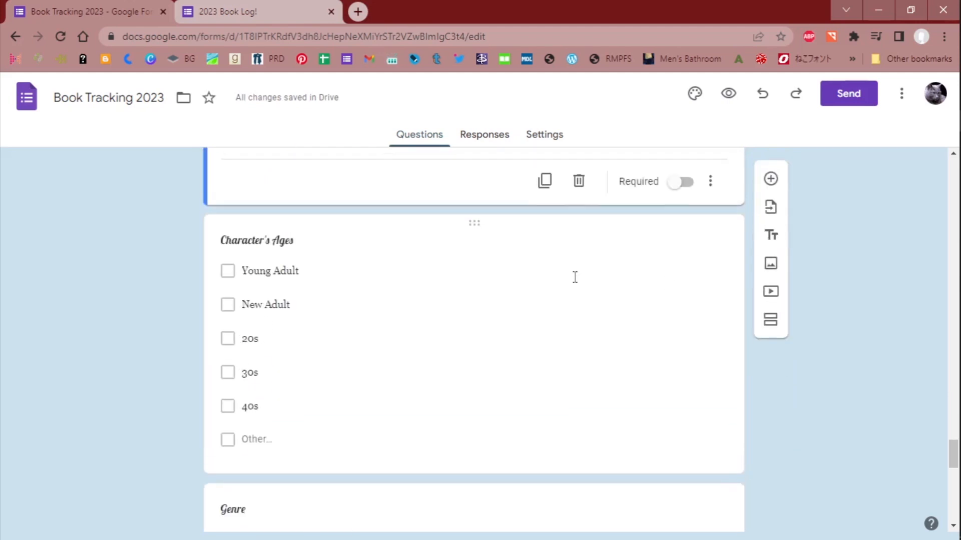
click(275, 404)
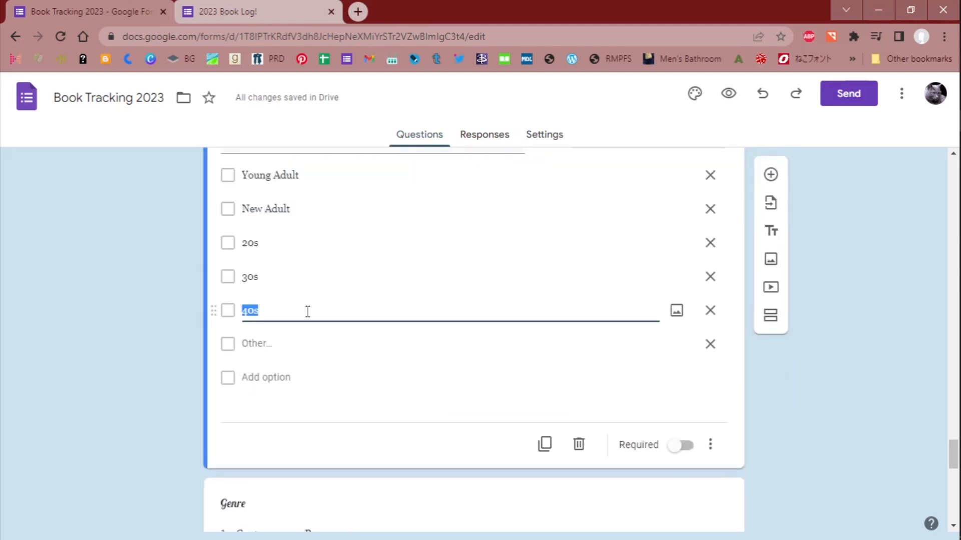
click(274, 378)
text(SuperN)
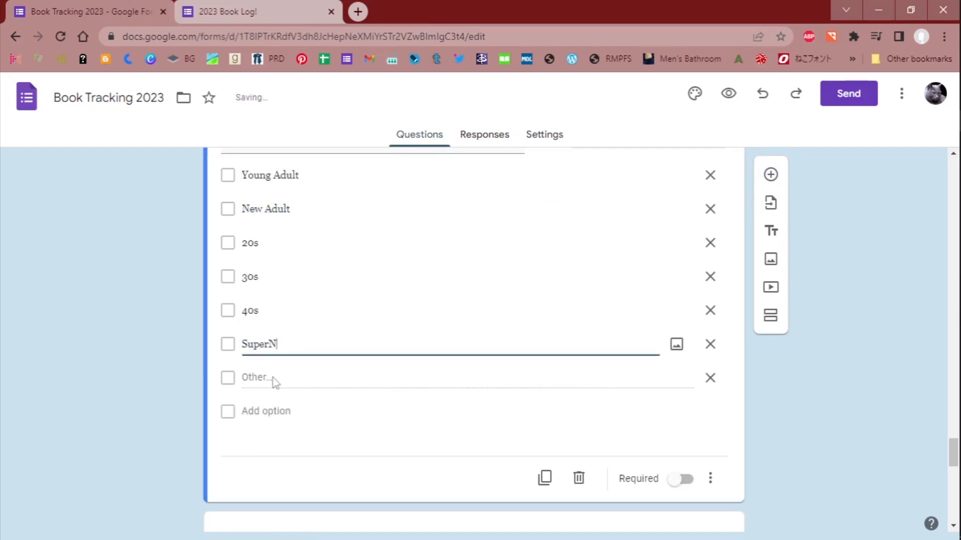
text(a)
key(BackSpace)
key(BackSpace)
text(n)
text(tr)
text(ural)
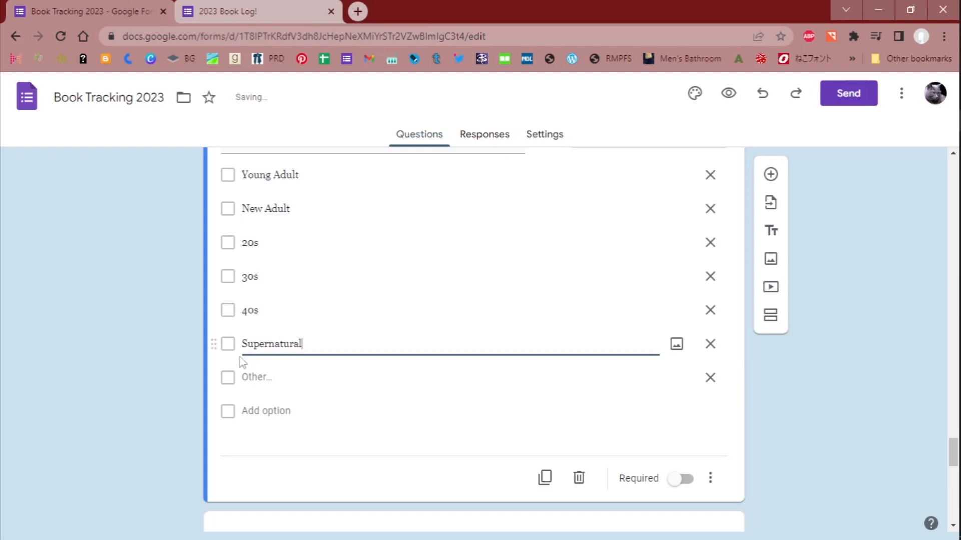
click(184, 364)
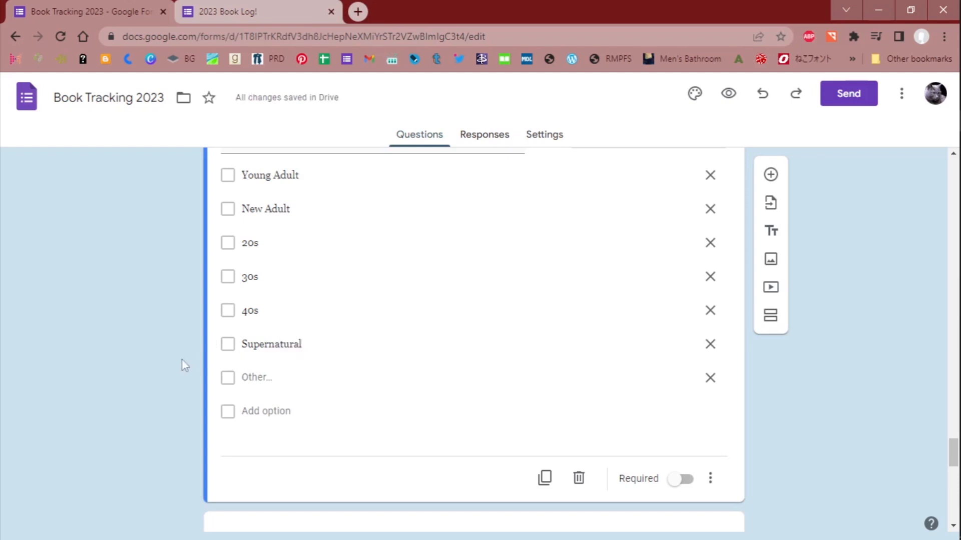
- Go back to the live form and examine the Genre choices and the What type of Contemporary Romance? question
scroll(187, 376, down, 4)
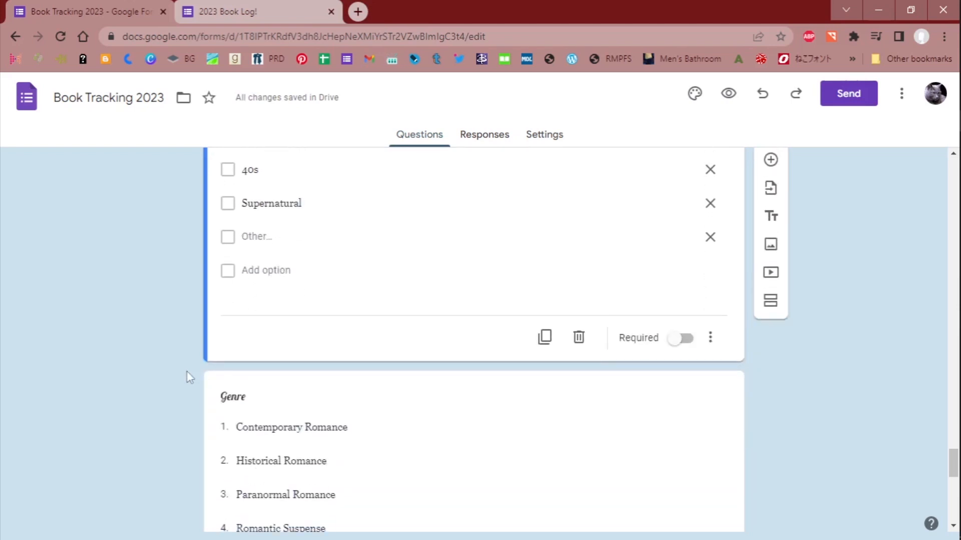
scroll(187, 376, up, 1)
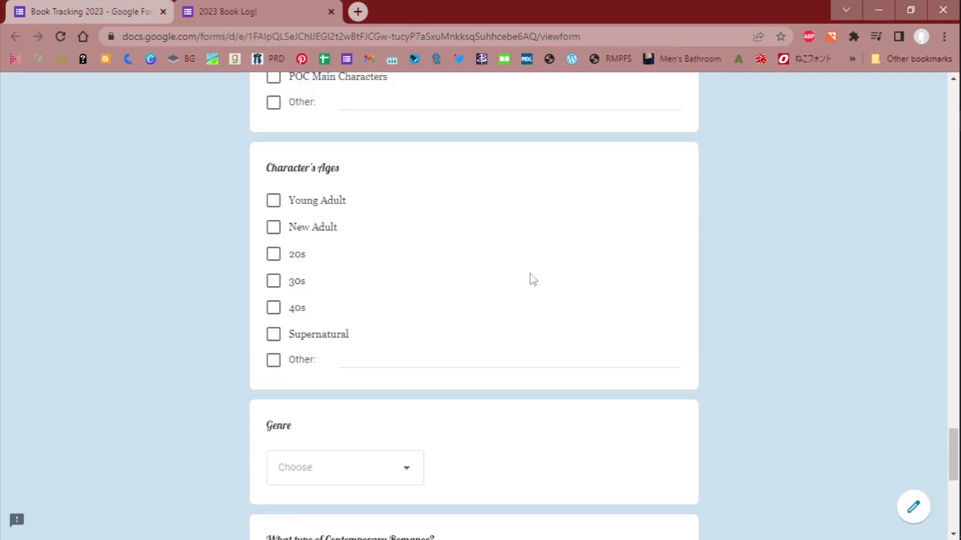
scroll(689, 298, down, 3)
scroll(691, 299, down, 3)
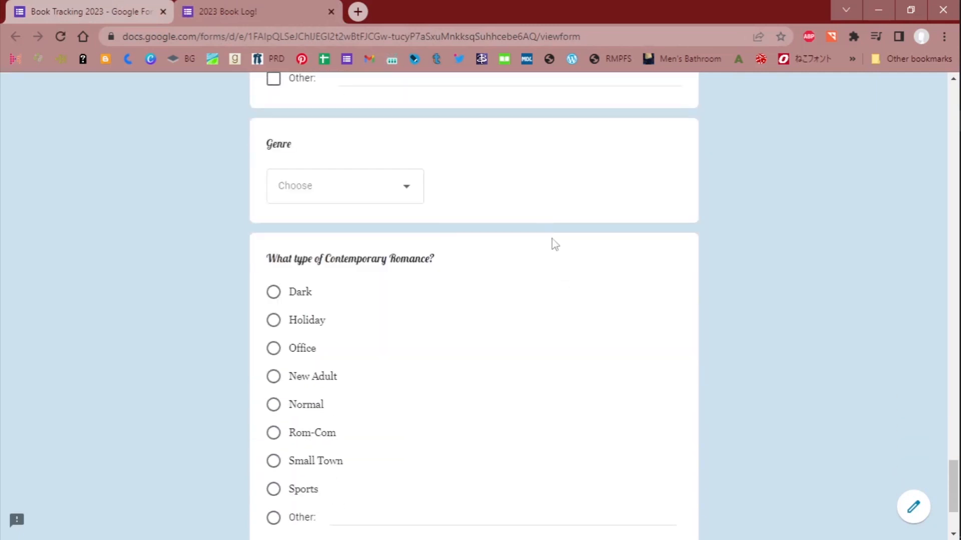
click(406, 198)
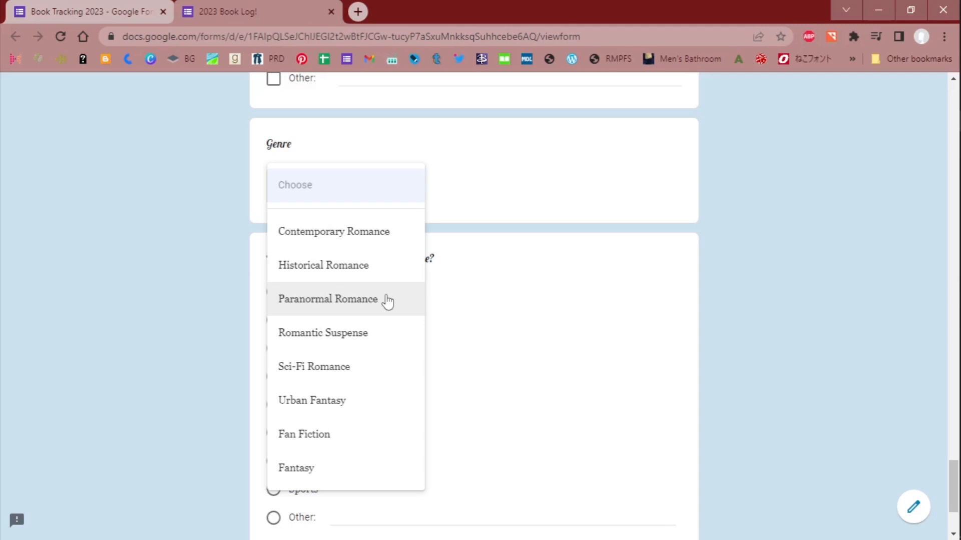
click(128, 257)
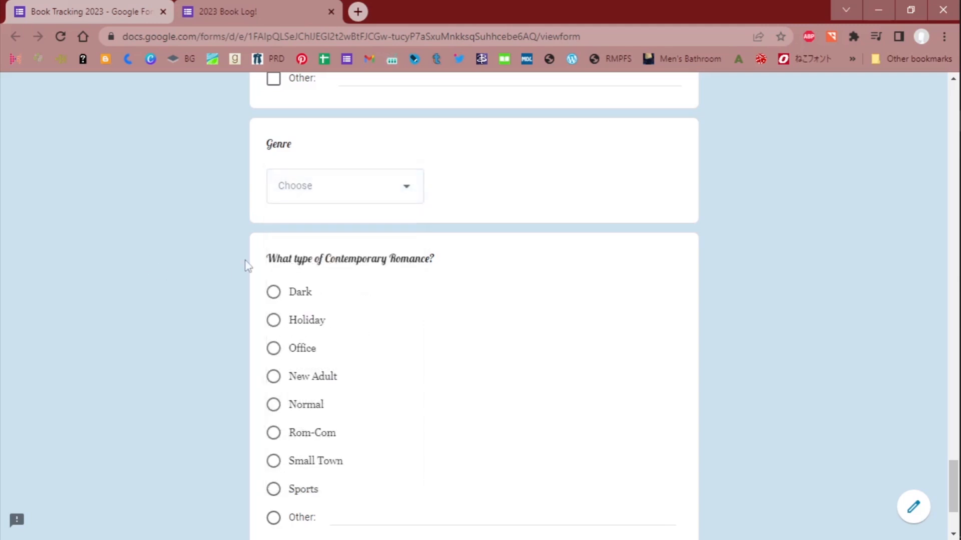
scroll(222, 262, down, 2)
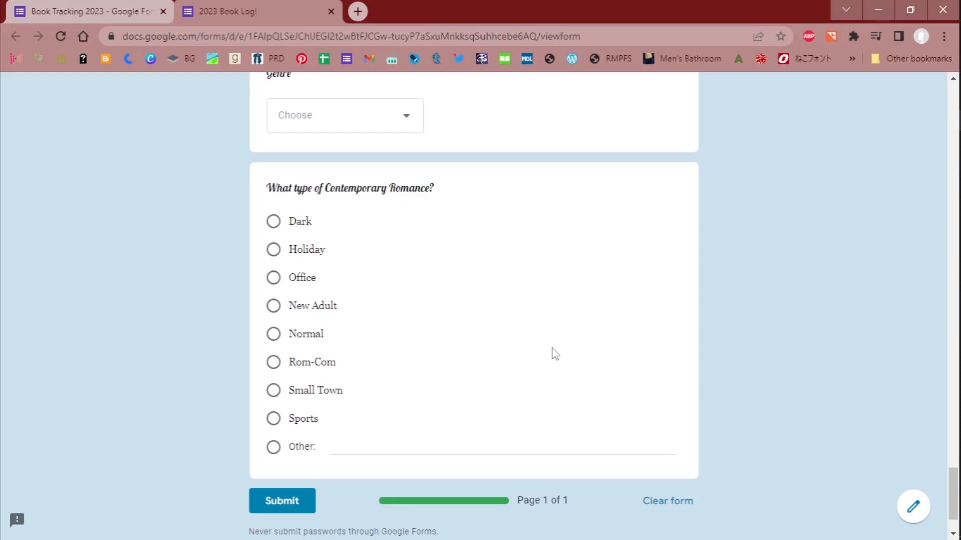
- Try the Holiday, Office, New Adult and Normal answers for What type of Contemporary Romance? and clear the form
click(278, 251)
click(283, 279)
click(302, 300)
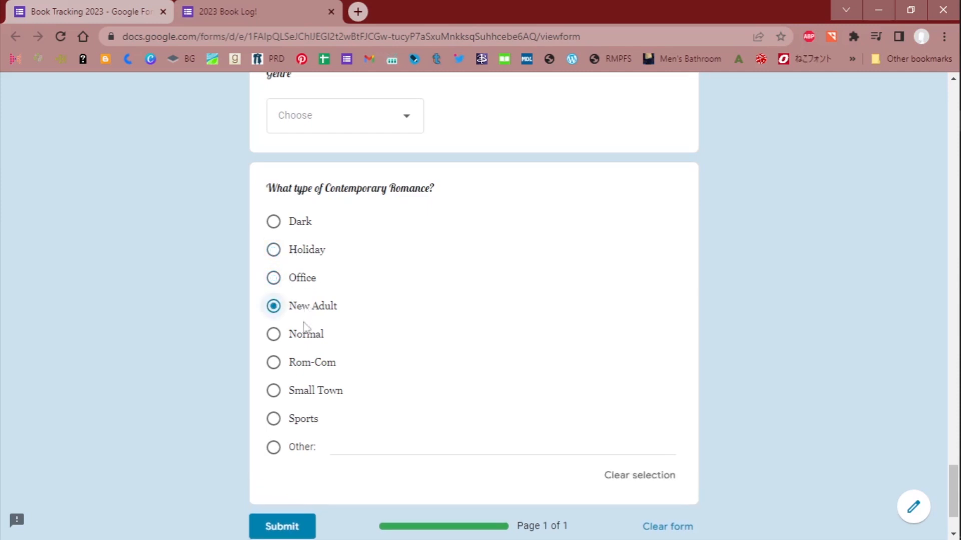
click(305, 336)
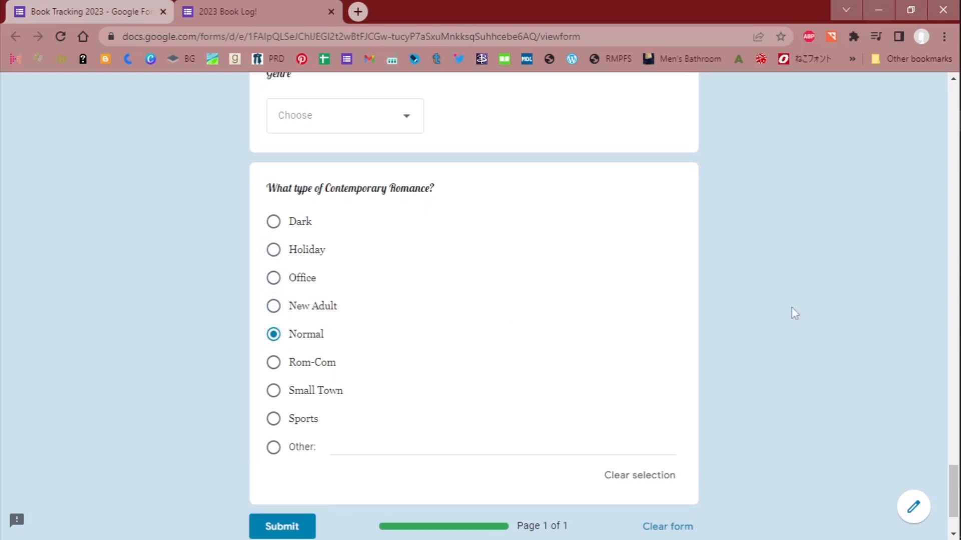
click(667, 527)
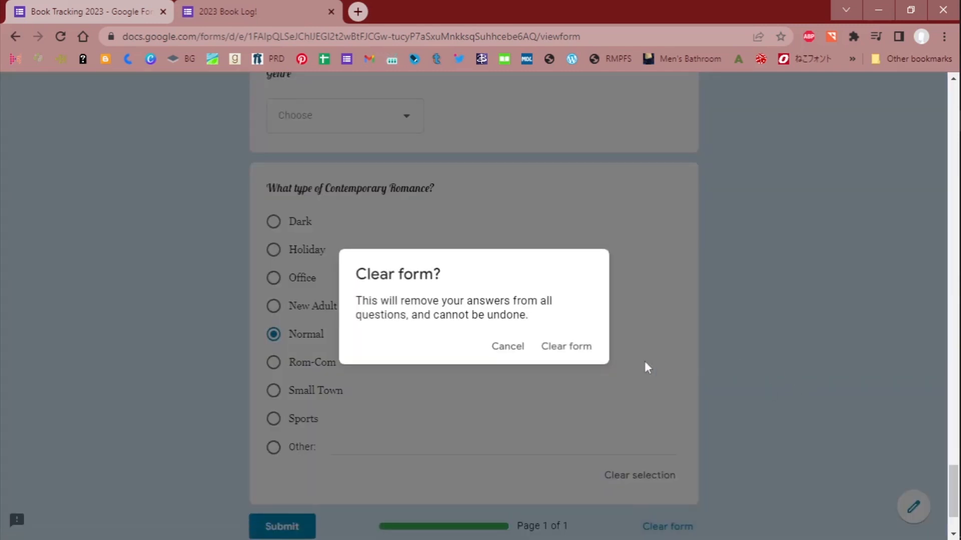
click(558, 343)
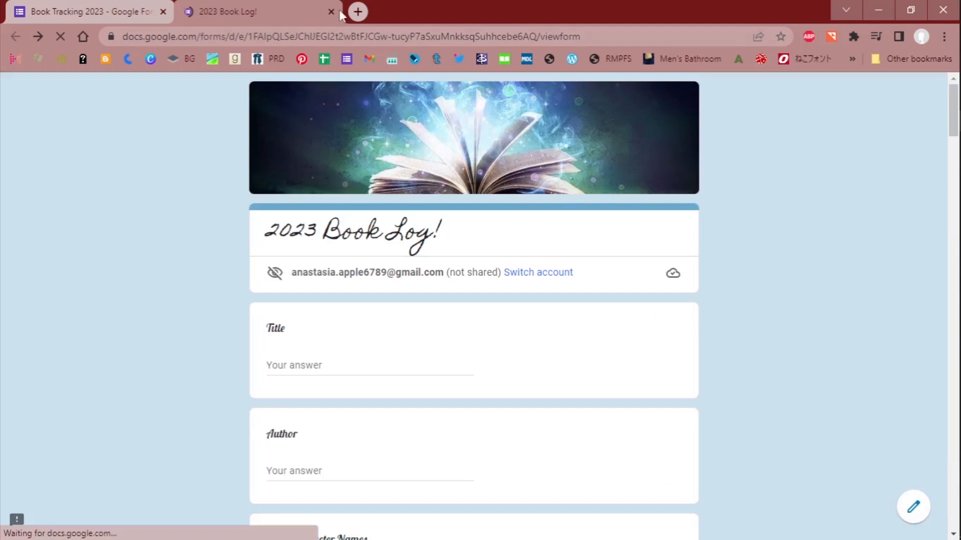
- Return to the form's editor and remove the Romantic Suspense option from the Genre question
click(115, 6)
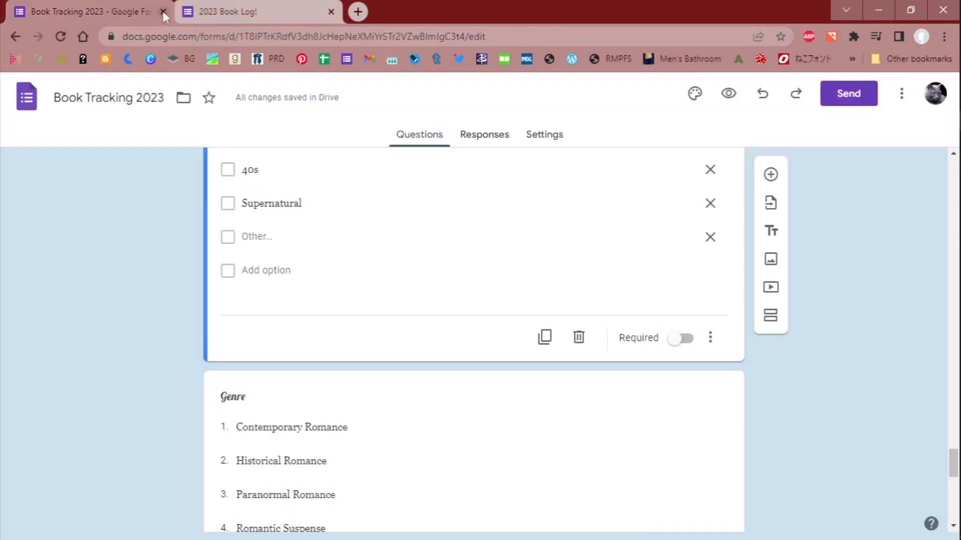
scroll(149, 287, down, 10)
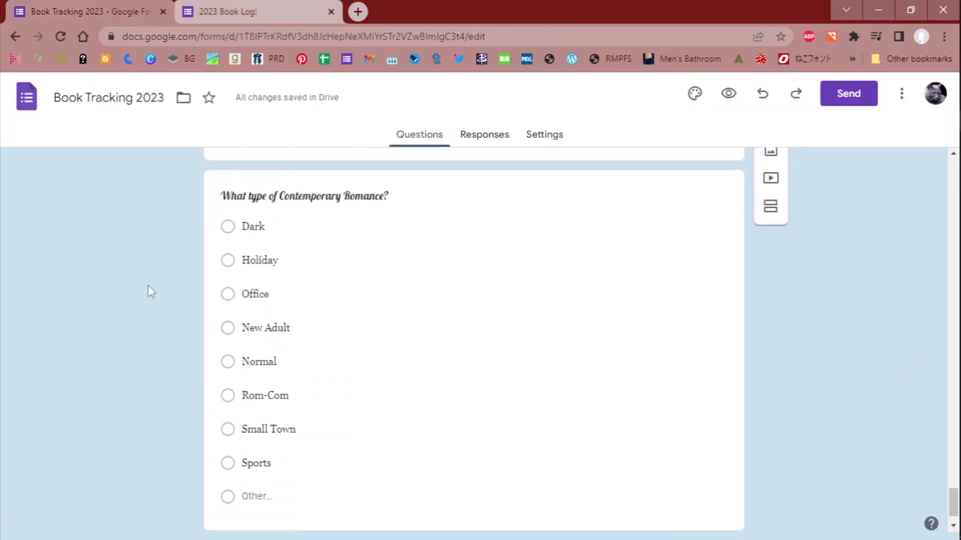
scroll(148, 288, up, 8)
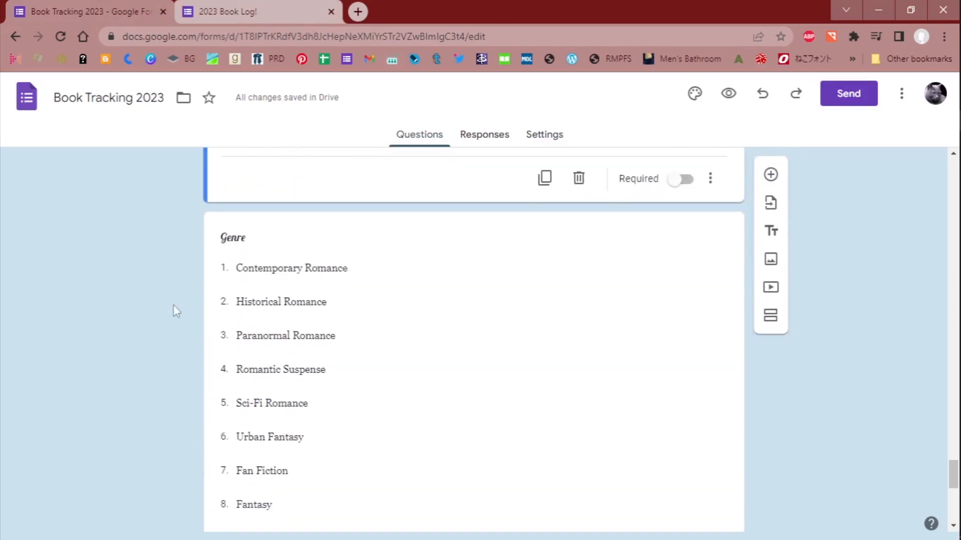
click(279, 367)
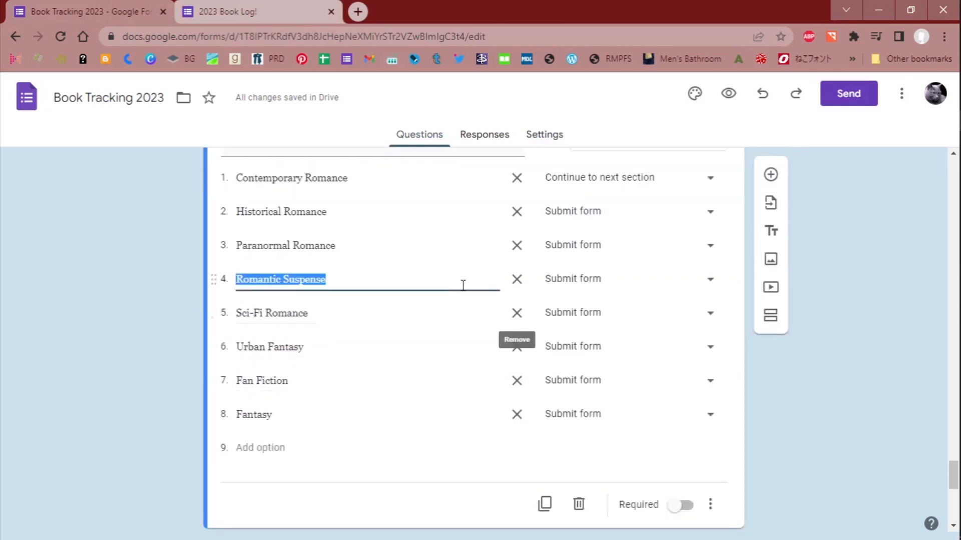
click(517, 279)
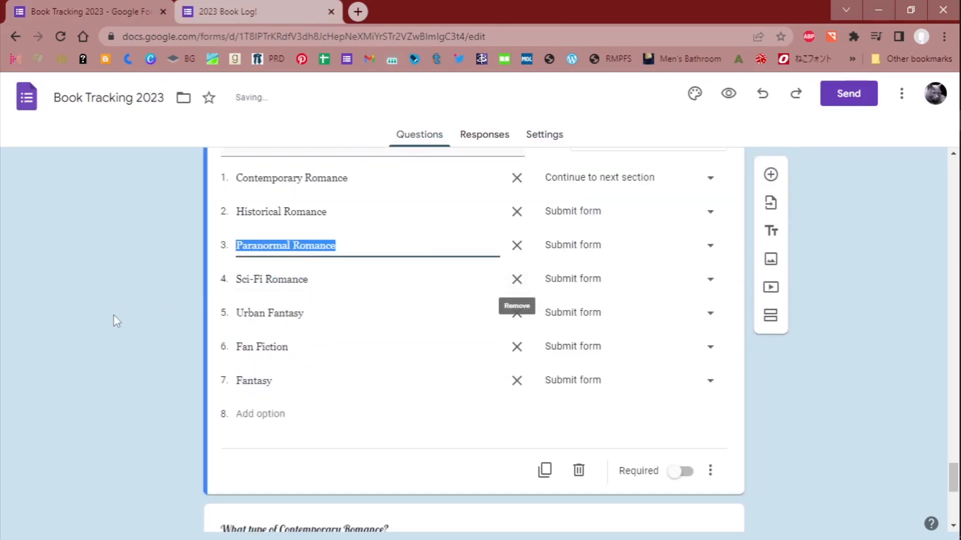
- Add a Romantic Suspense option to What type of Contemporary Romance? and place it between Rom-Com and Small Town
scroll(113, 314, down, 7)
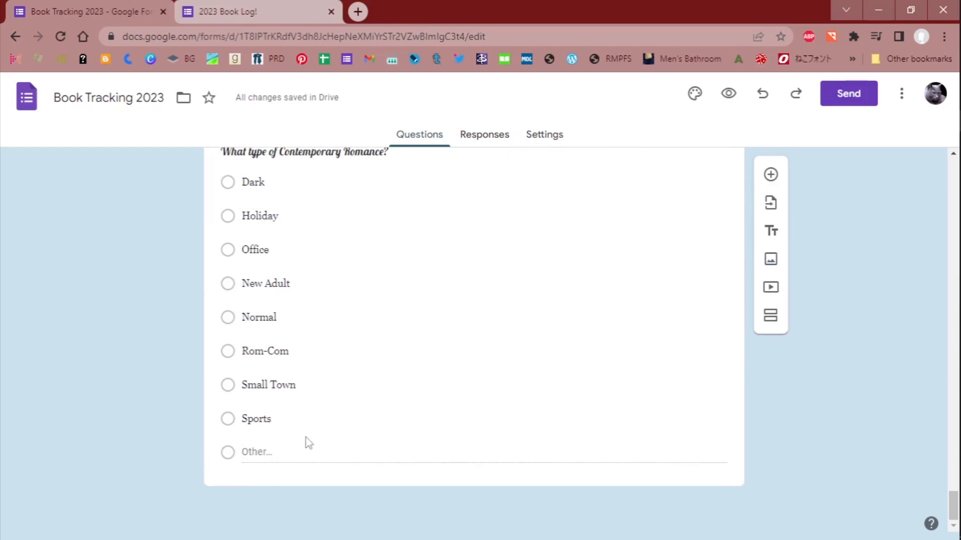
click(274, 430)
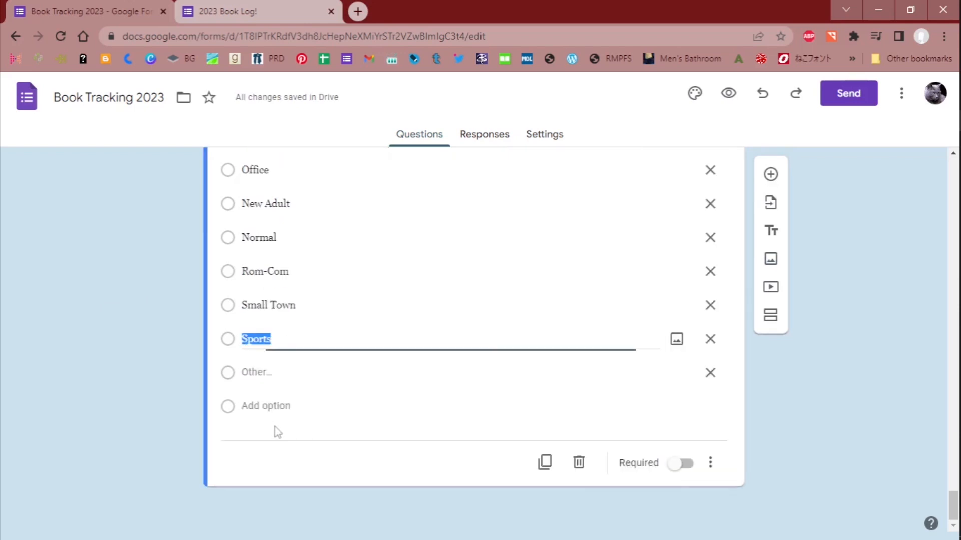
click(264, 406)
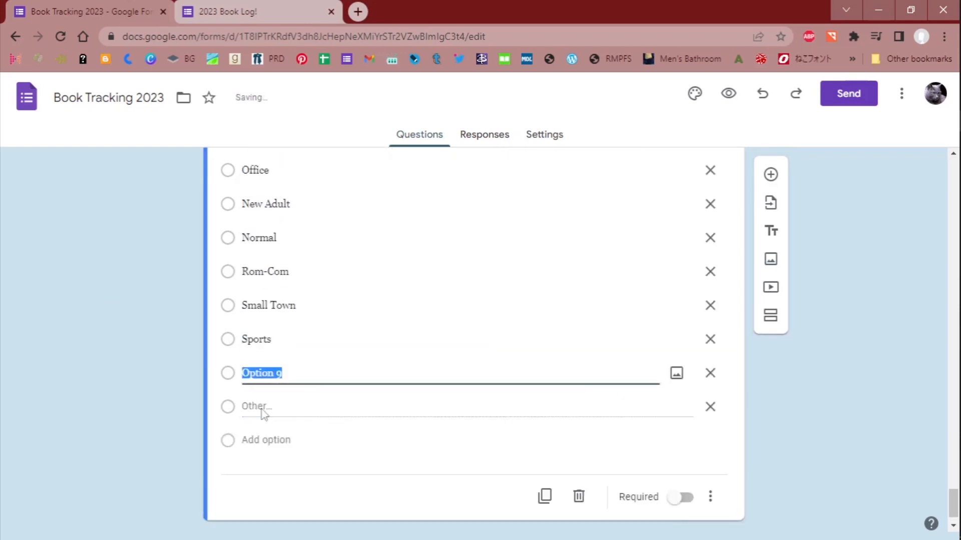
text(Romantic Su)
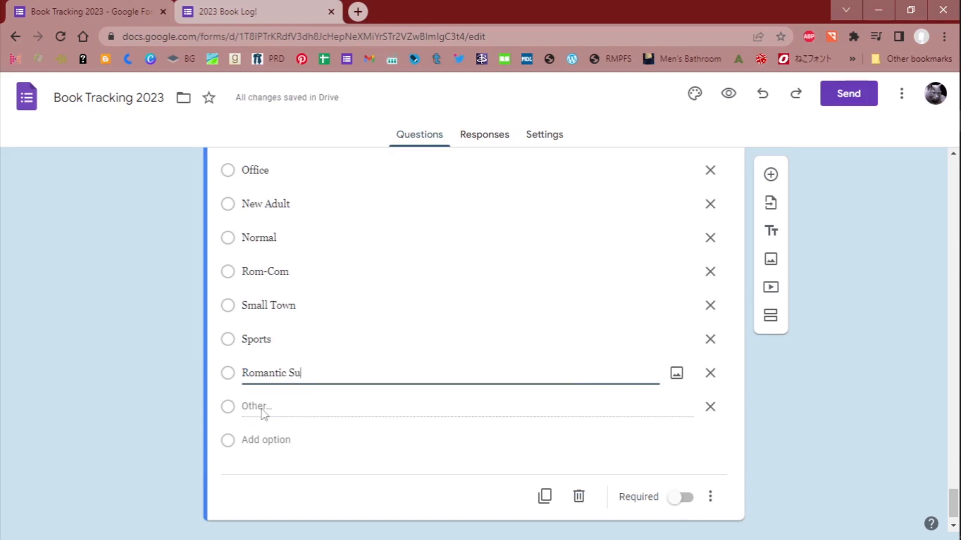
text(spense)
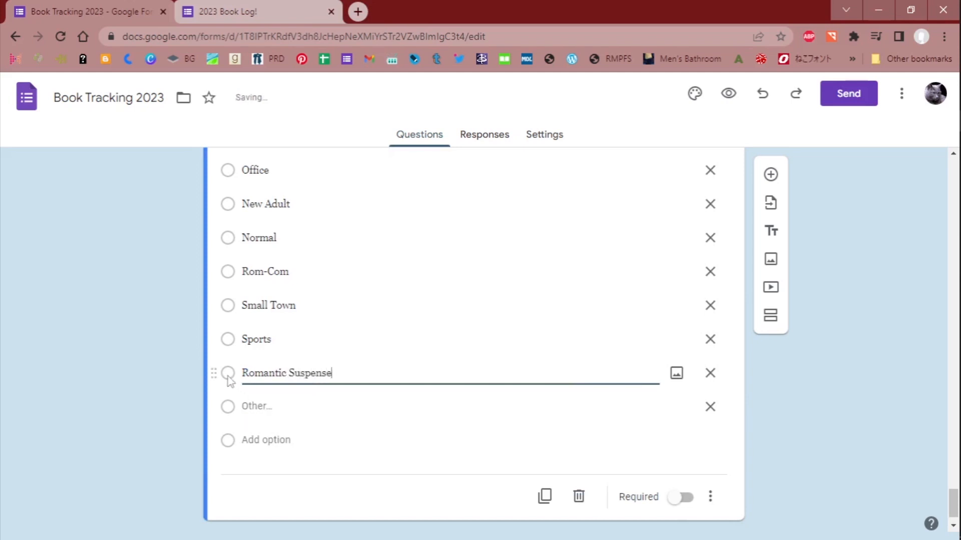
drag(214, 372, 214, 304)
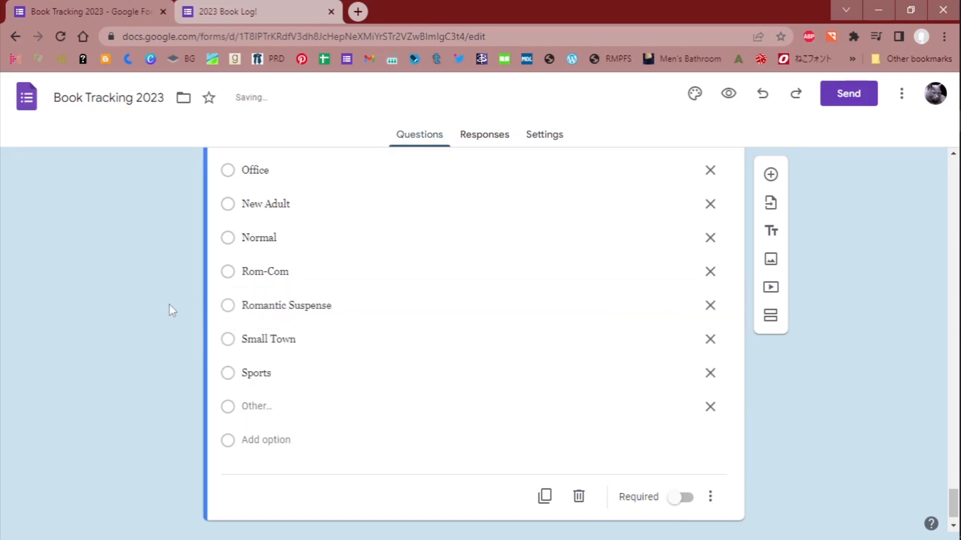
scroll(882, 383, up, 2)
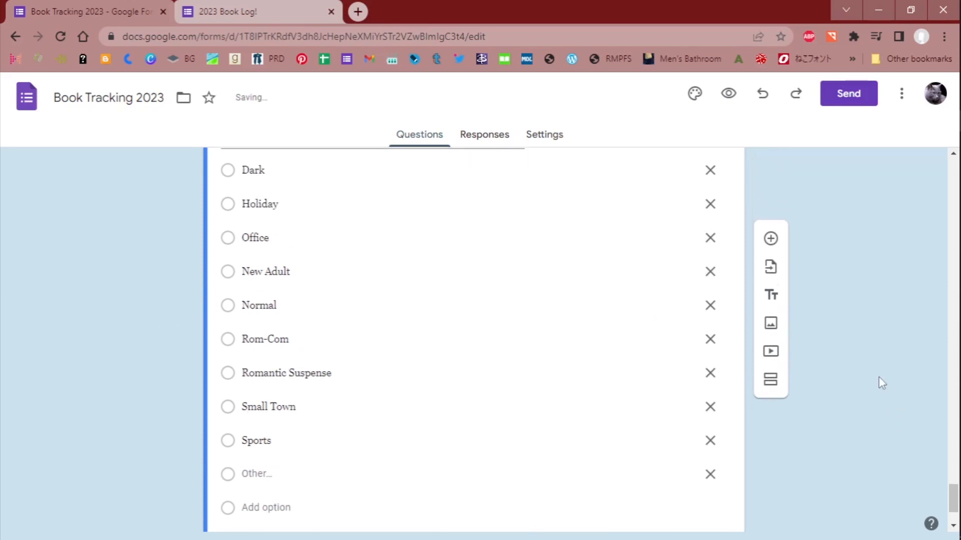
scroll(871, 360, down, 3)
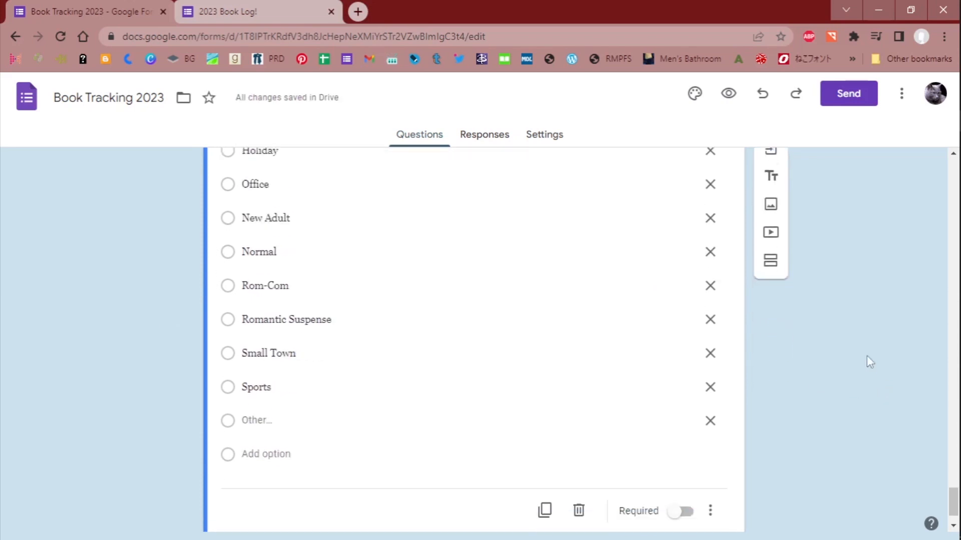
- Close the form editor and place the live 2023 Book Log! form side by side with the Goodreads window
click(252, 7)
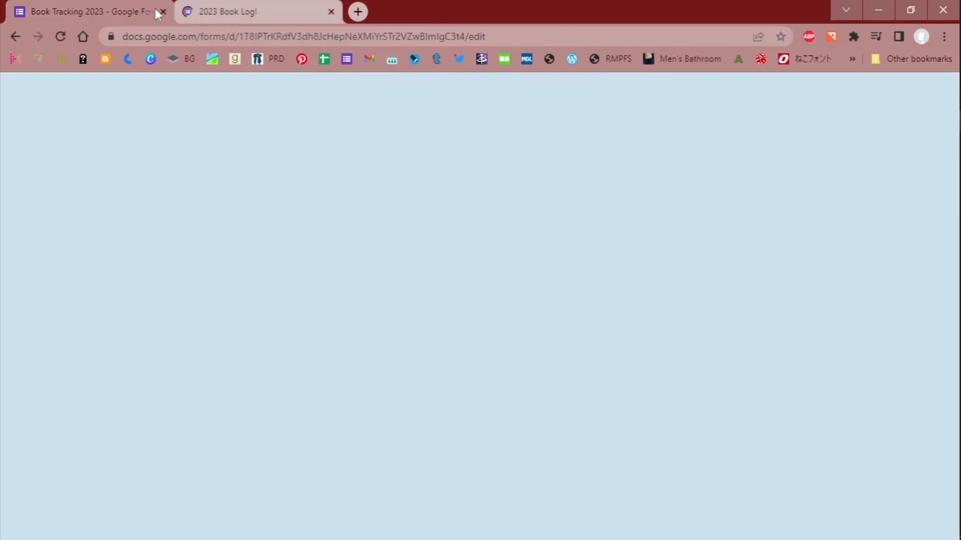
click(155, 8)
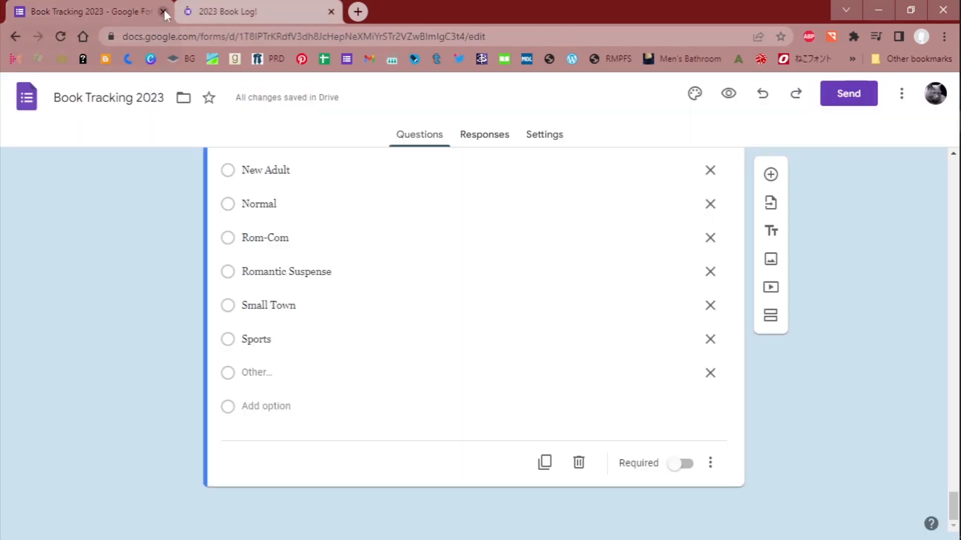
click(164, 11)
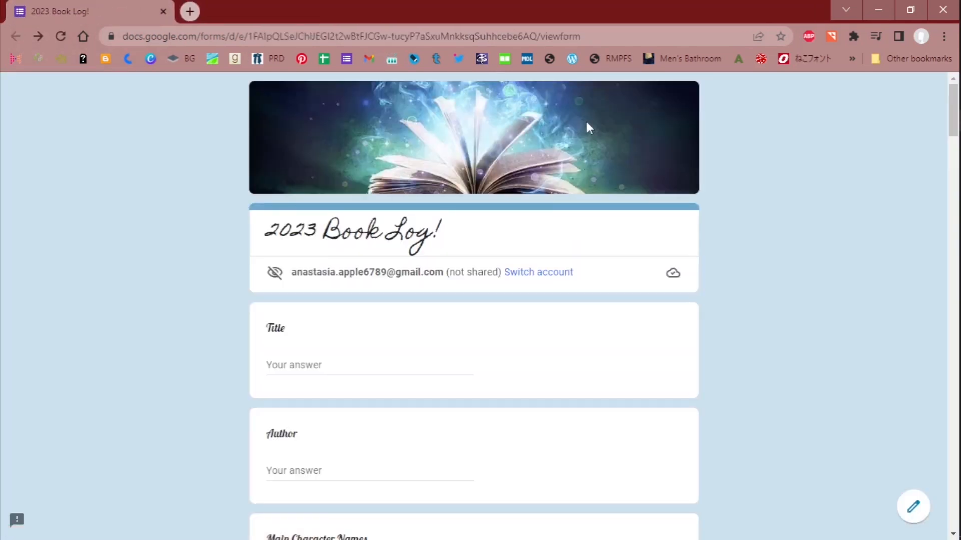
click(908, 12)
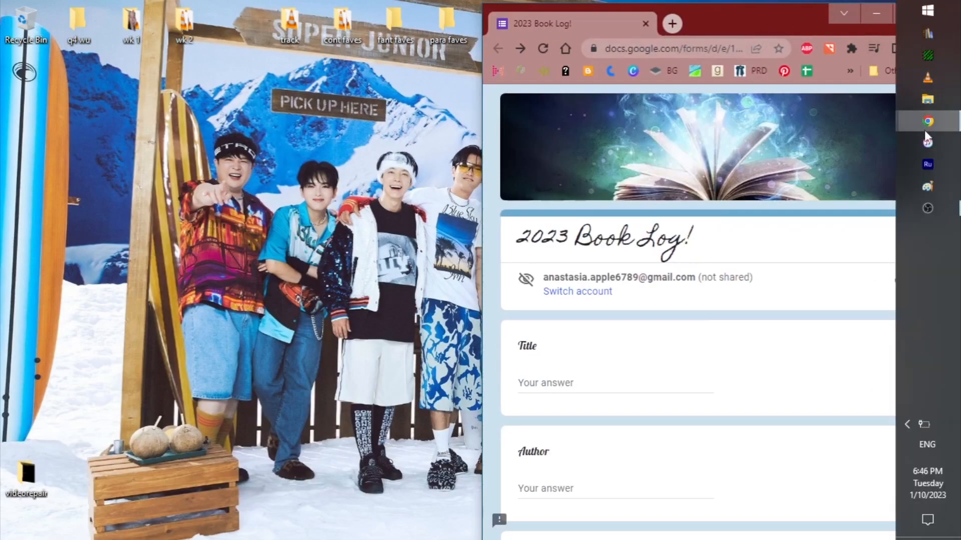
mouse_move(925, 122)
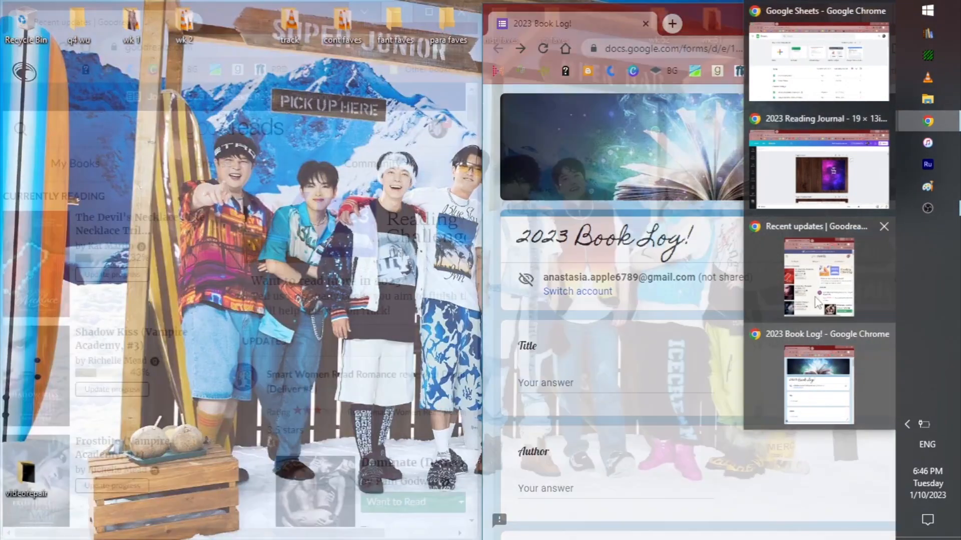
click(817, 303)
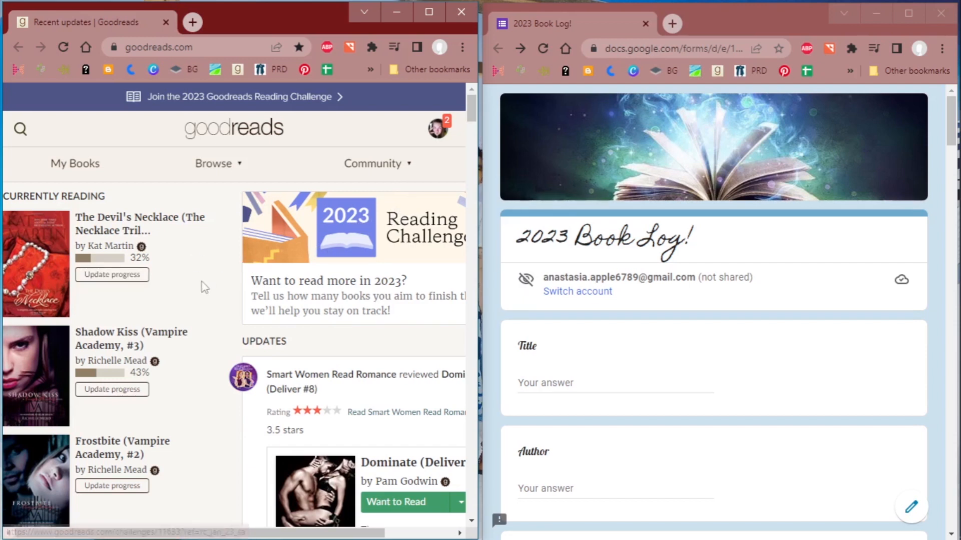
- Expand the Goodreads currently reading list and mark Stolen by Her Bear as finished
scroll(202, 286, down, 4)
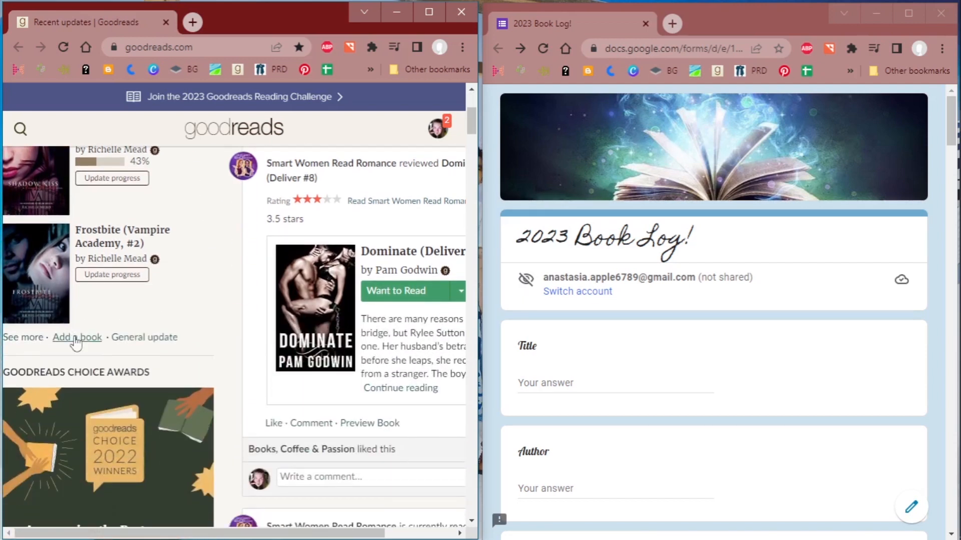
click(23, 337)
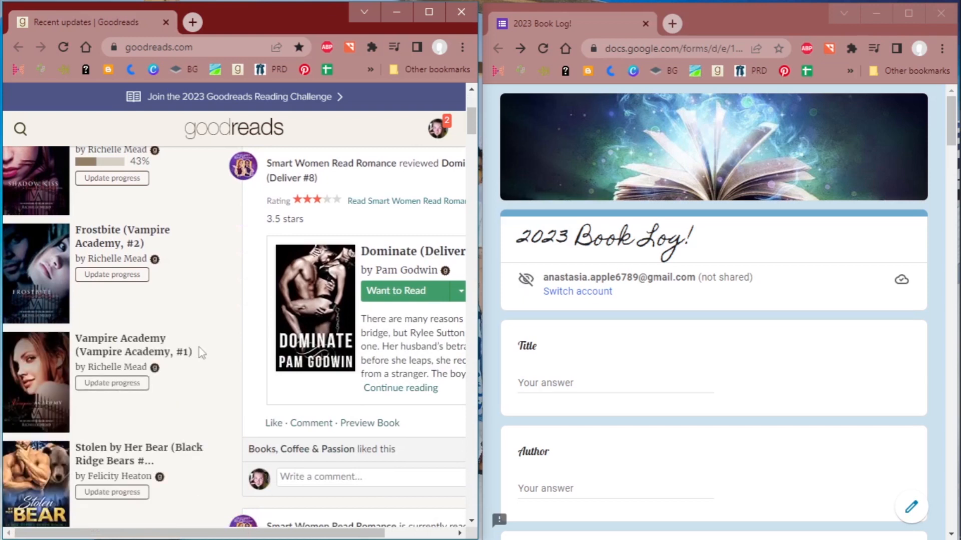
scroll(196, 351, down, 3)
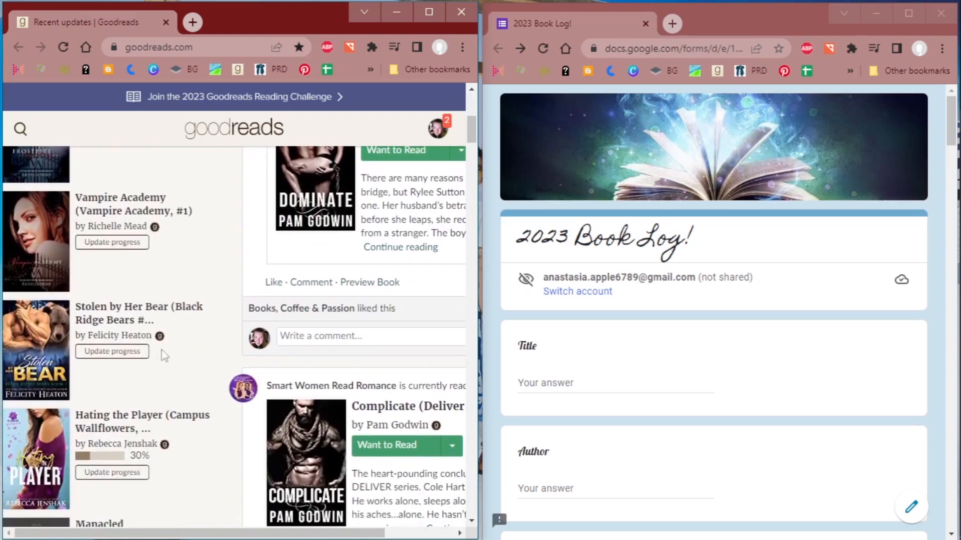
click(128, 352)
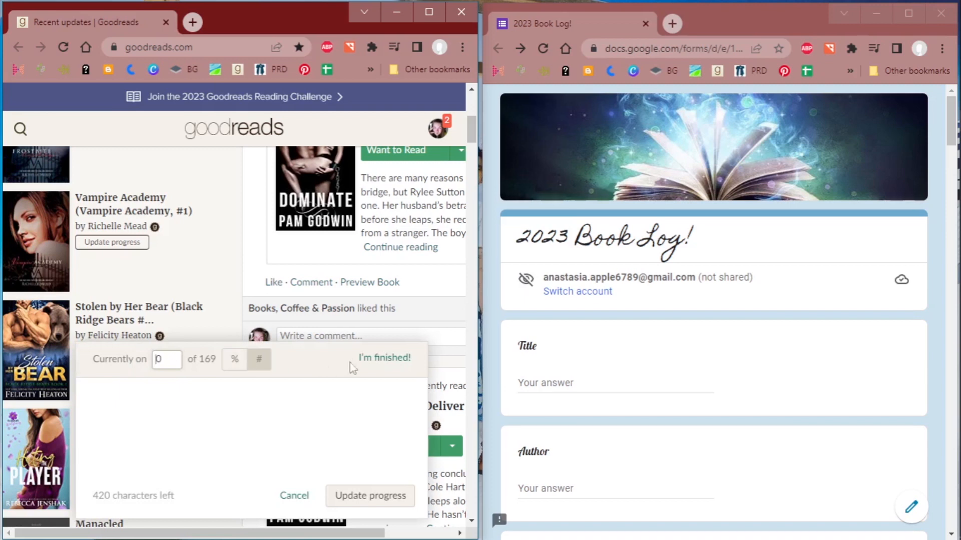
click(390, 364)
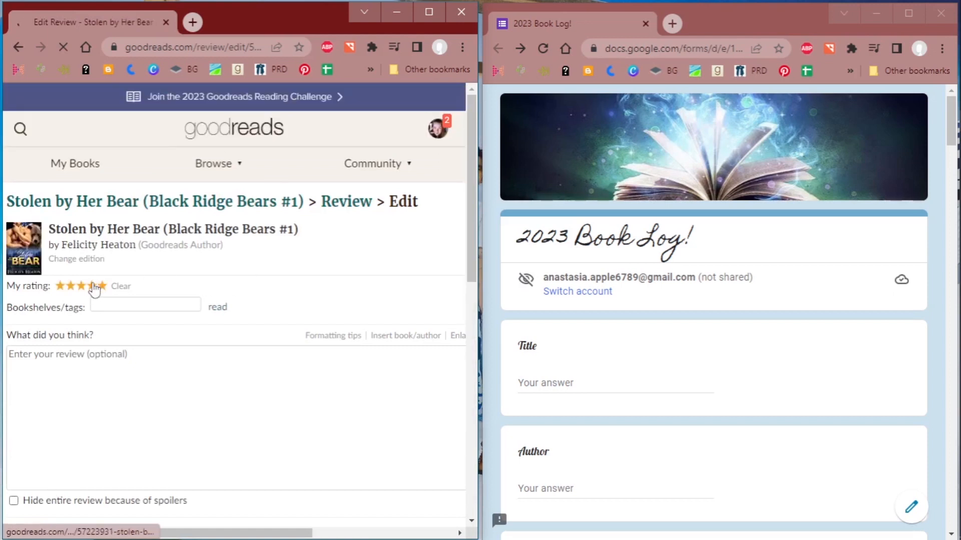
- Rate Stolen by Her Bear four stars and write "4.5 Stars" as the review
click(93, 284)
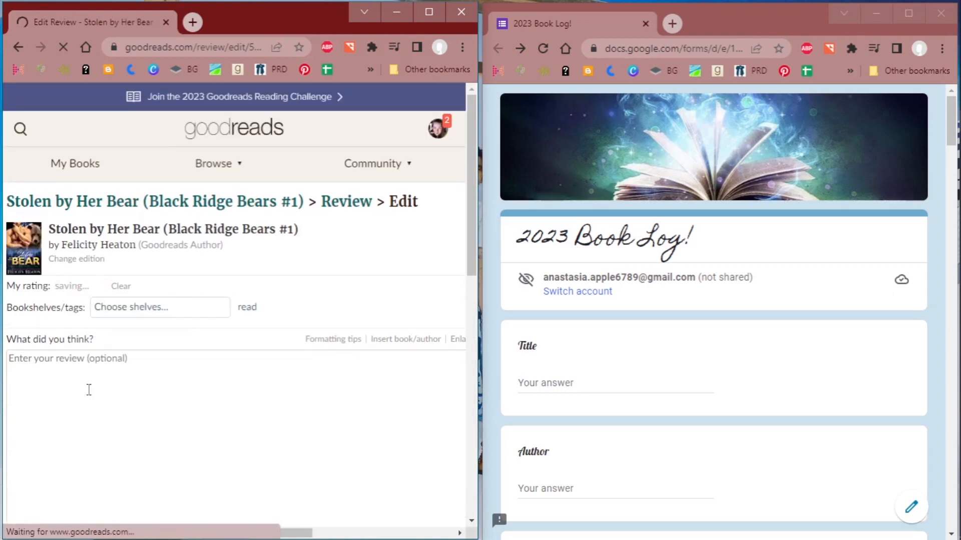
click(109, 375)
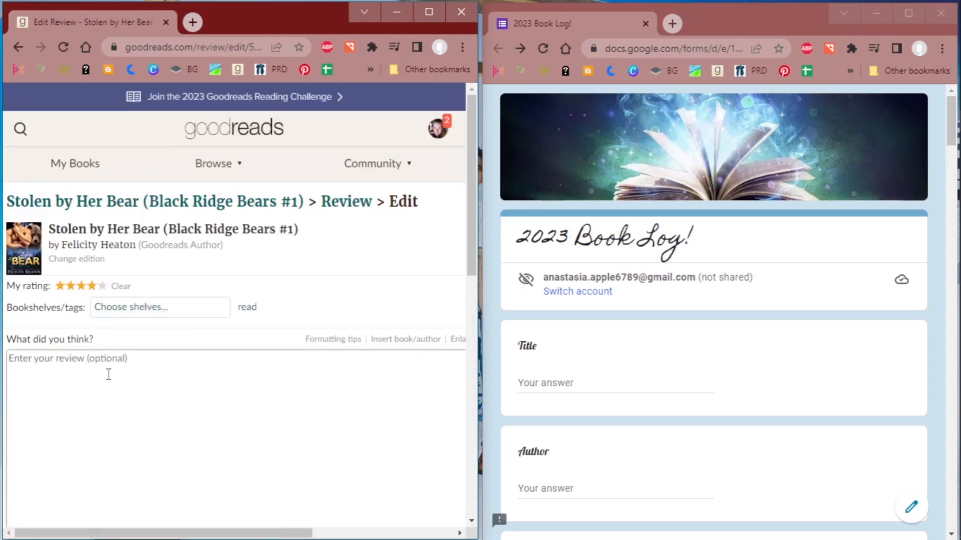
text(4.5 Stors)
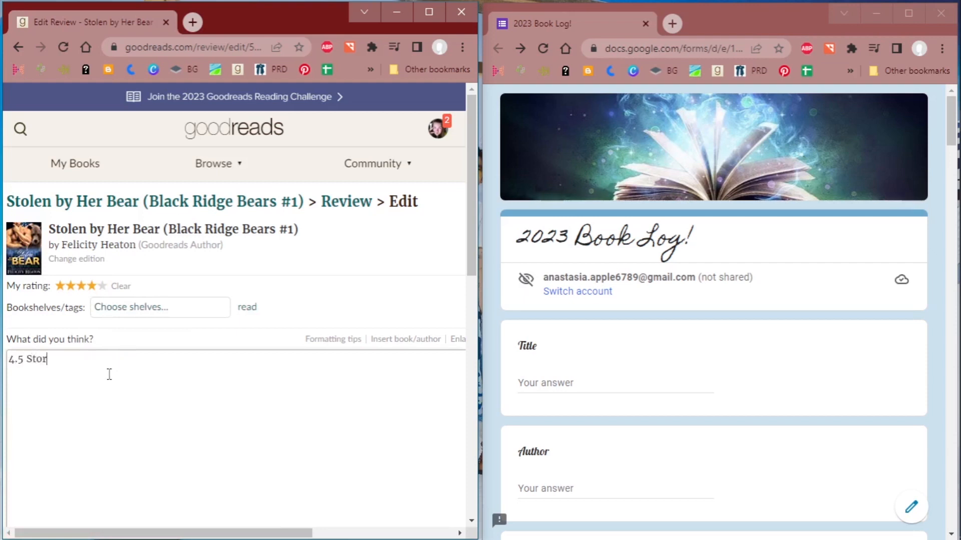
key(BackSpace)
key(BackSpace)
text(ars)
- Set the read dates to January 1, 2023 started and January 2, 2023 finished, and post the review
scroll(206, 296, down, 4)
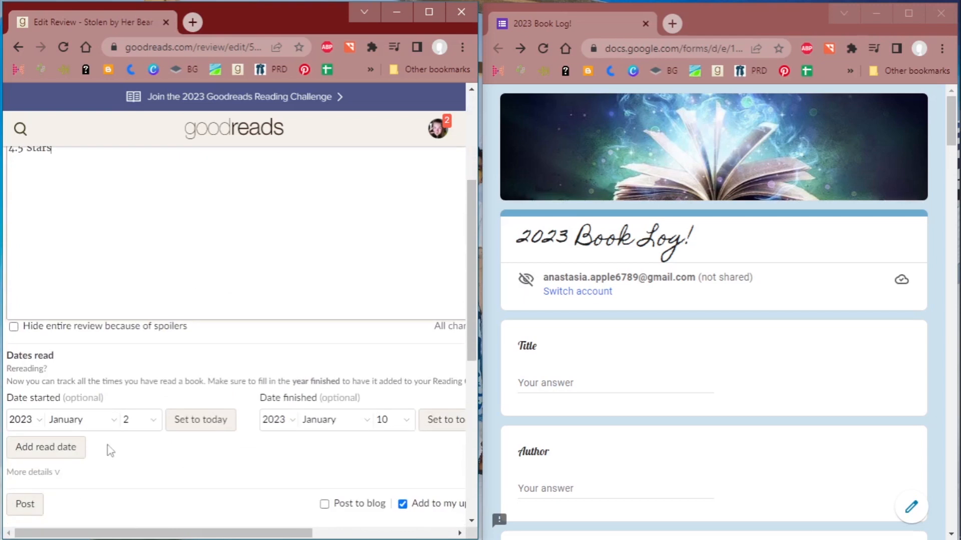
click(140, 429)
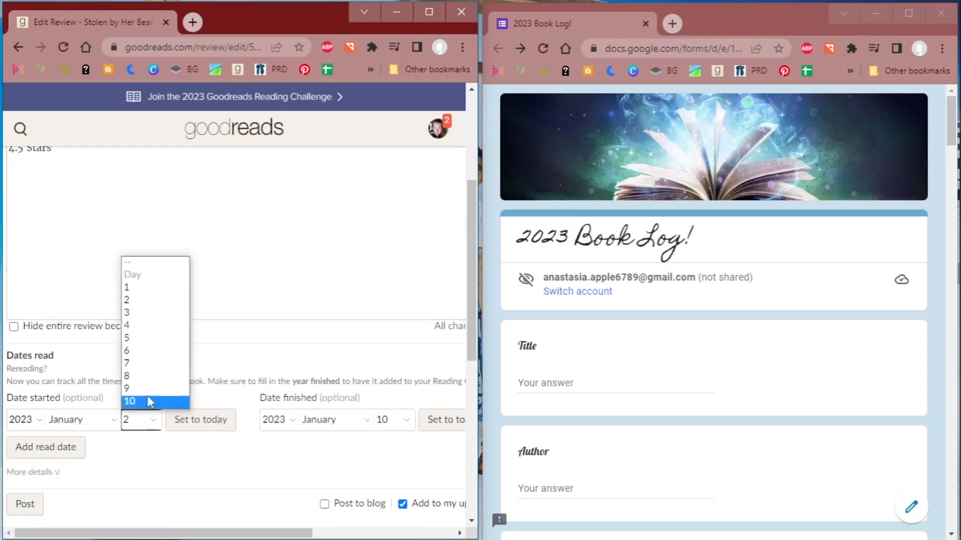
click(147, 288)
click(399, 421)
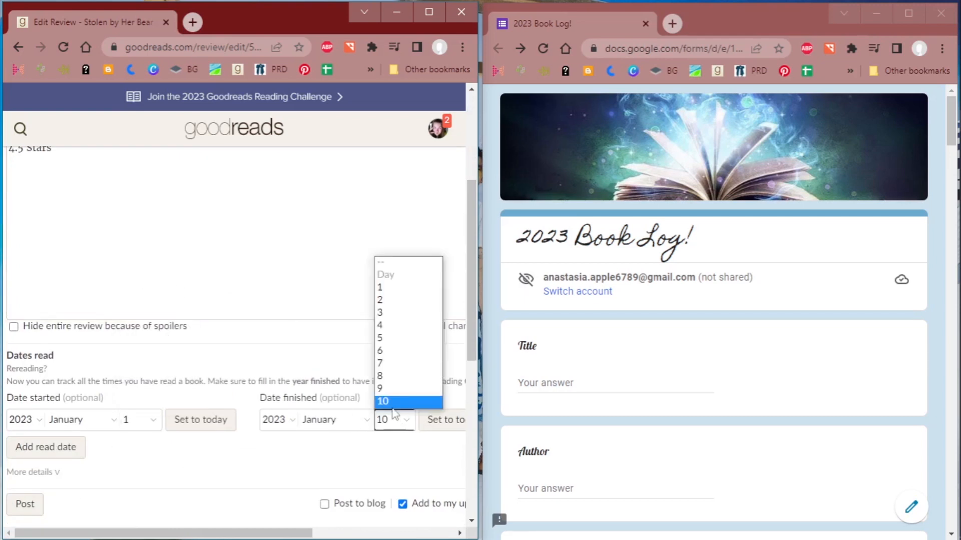
click(388, 300)
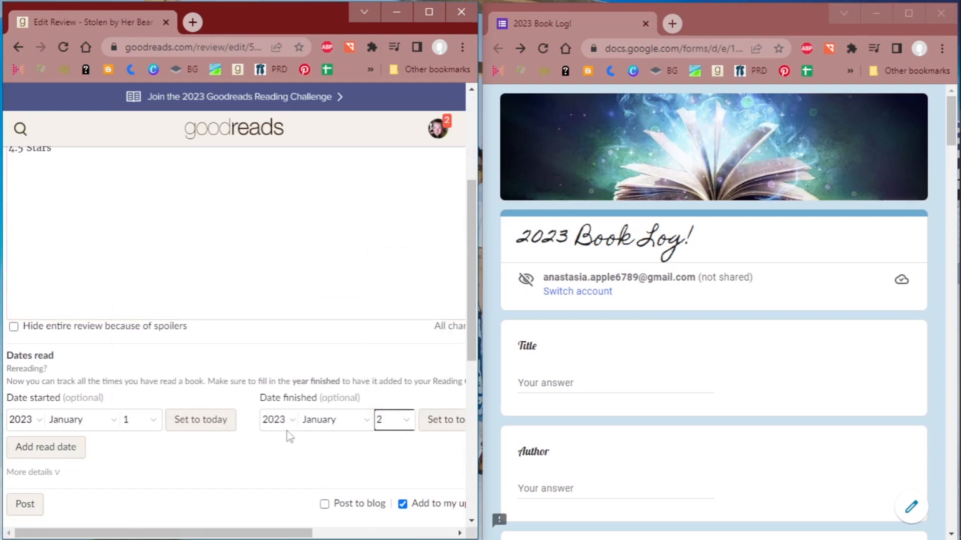
click(34, 503)
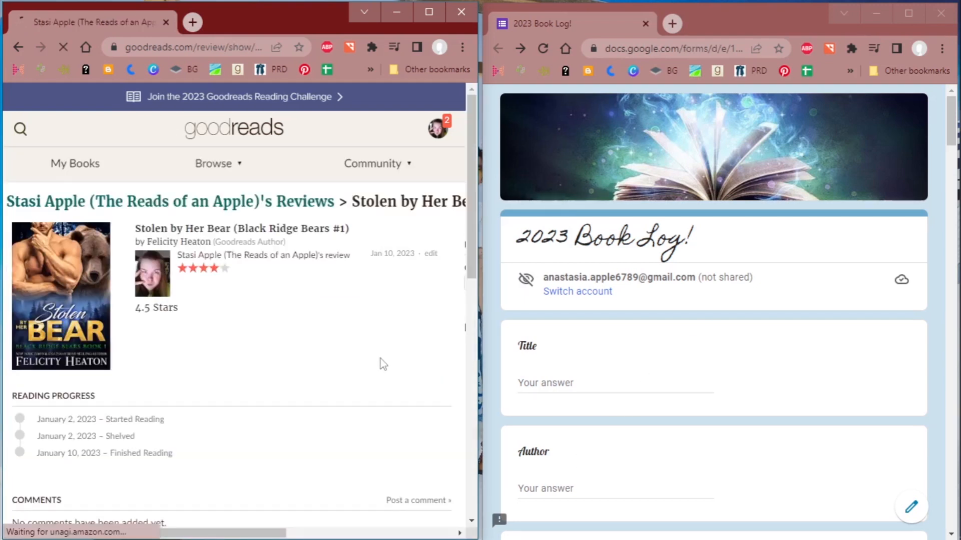
- Open the book's Goodreads page and fill in the form's Title with Stolen By Her Bear and Author with Felicity Heaton
click(258, 231)
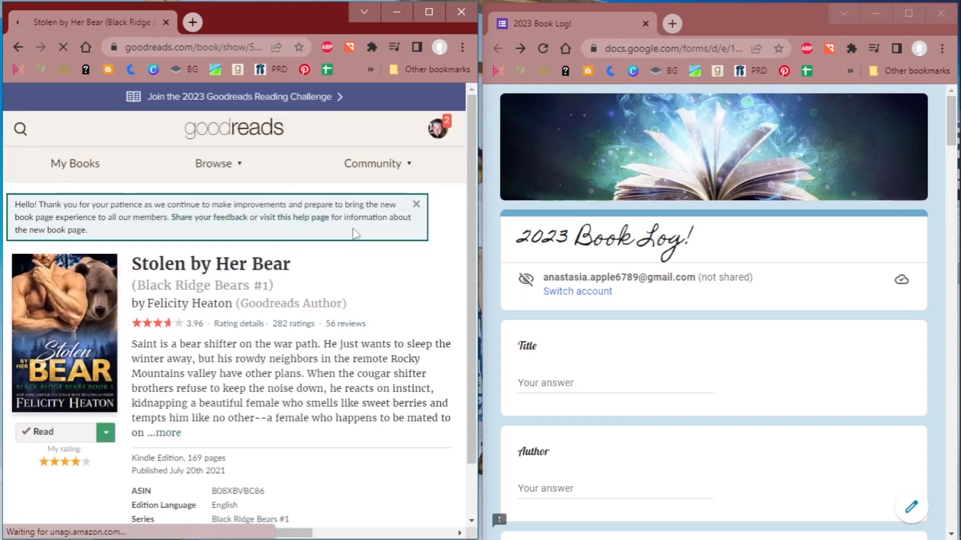
scroll(334, 318, down, 1)
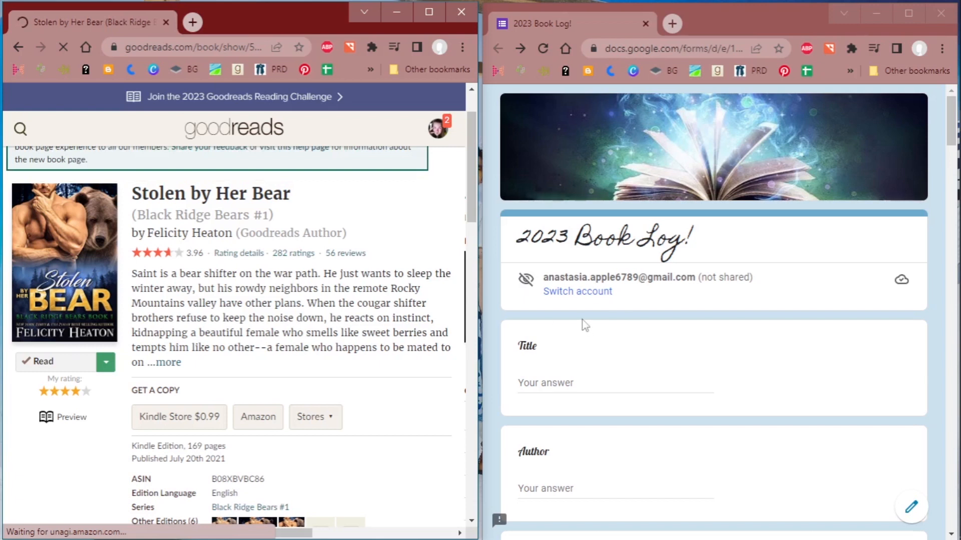
click(561, 379)
text(Stoel)
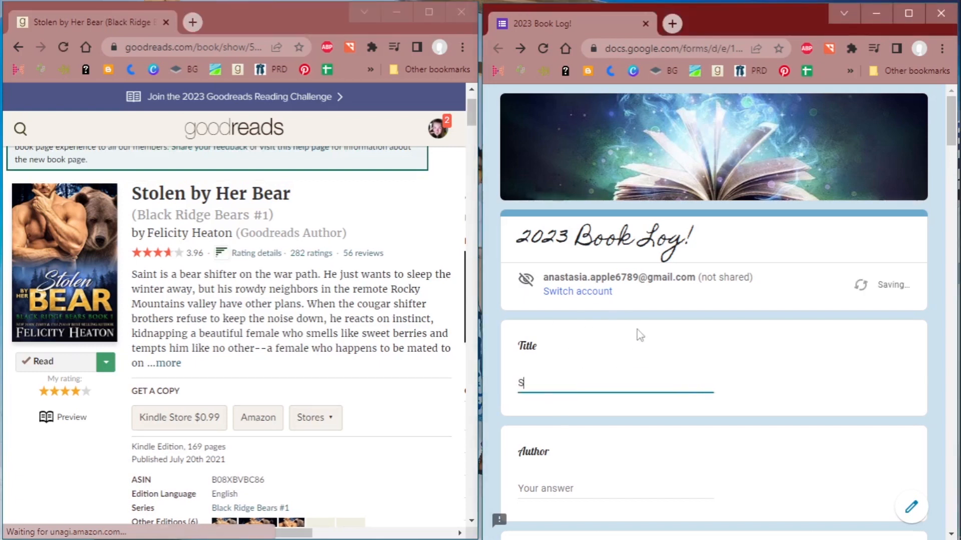
key(BackSpace)
key(BackSpace)
text(len)
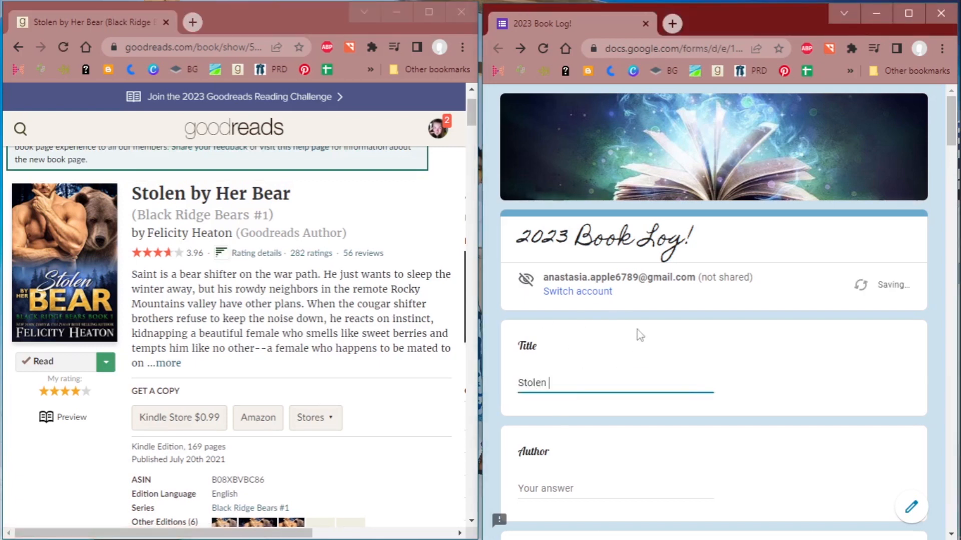
text( By Her Bear)
text(Fe)
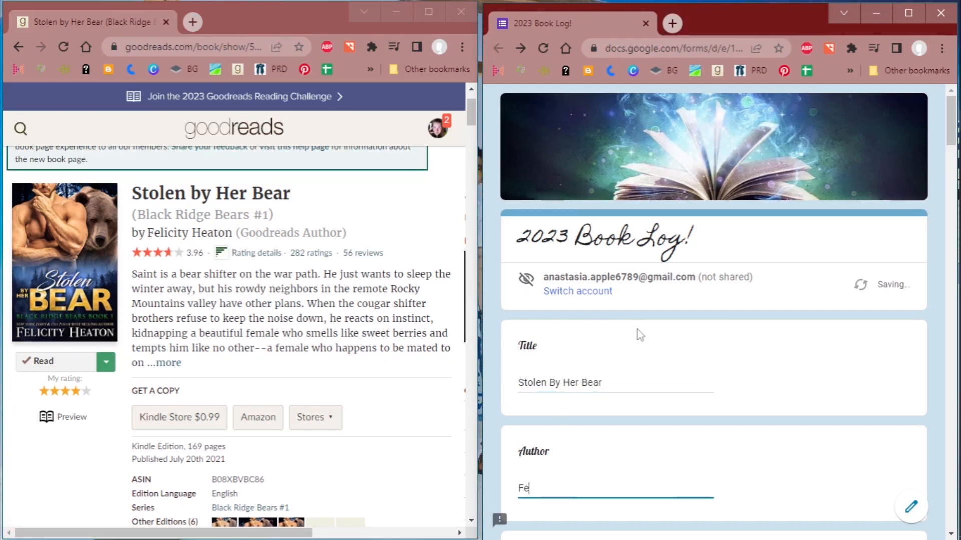
text(licity Heaton)
key(Tab)
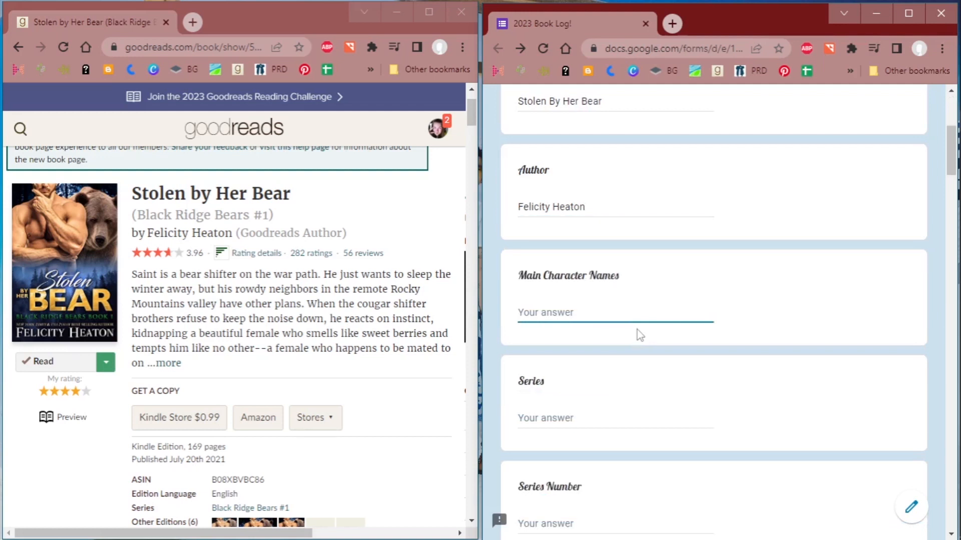
- Enter Holly & Saint as the Main Character Names in the book log form
text(Sai)
key(BackSpace)
key(BackSpace)
key(BackSpace)
text(Holly & Saint)
key(Tab)
- Enter Black Ridge Bears as the Series and 1 as the Series Number
text(Black)
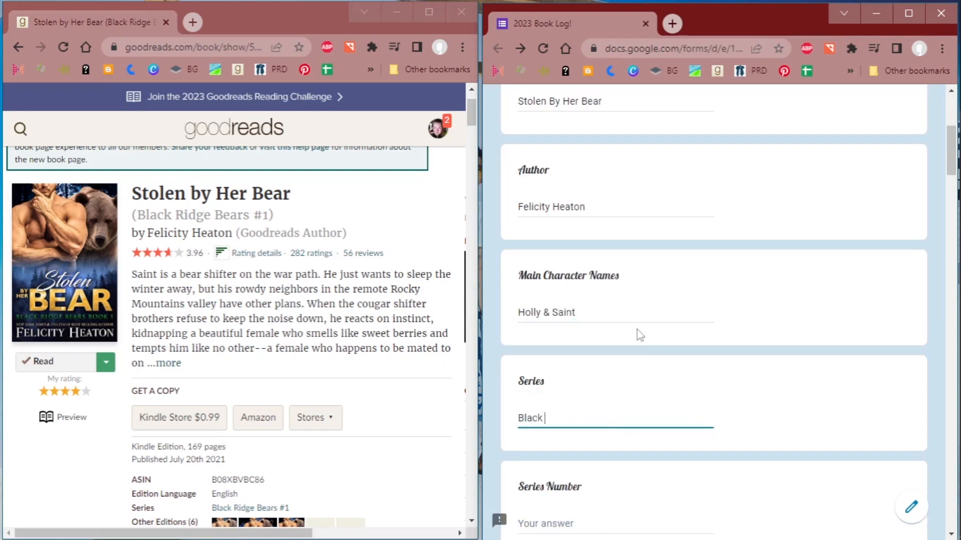
text( Ridge Bears)
key(Tab)
text(1)
- Set the book's Rating to 4.5 in the form
scroll(646, 340, down, 5)
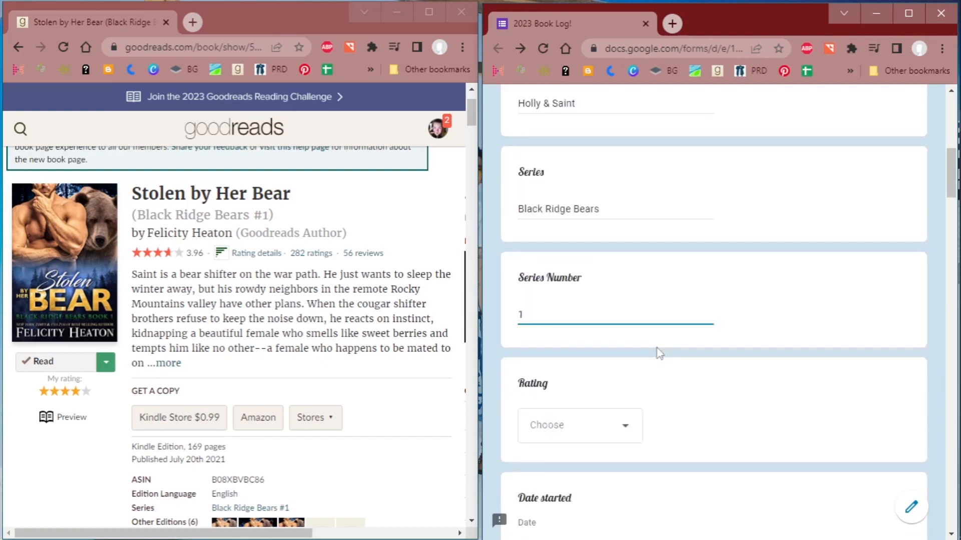
click(605, 359)
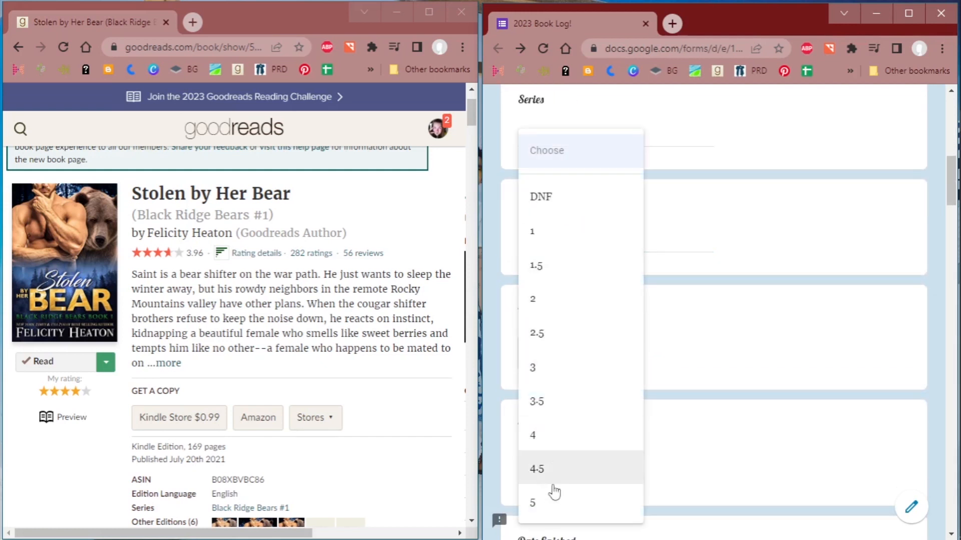
click(553, 470)
- Fill in Date started as 01/01/0003 and Date finished as 01/02/2023 in the form
scroll(638, 396, down, 2)
scroll(638, 397, down, 3)
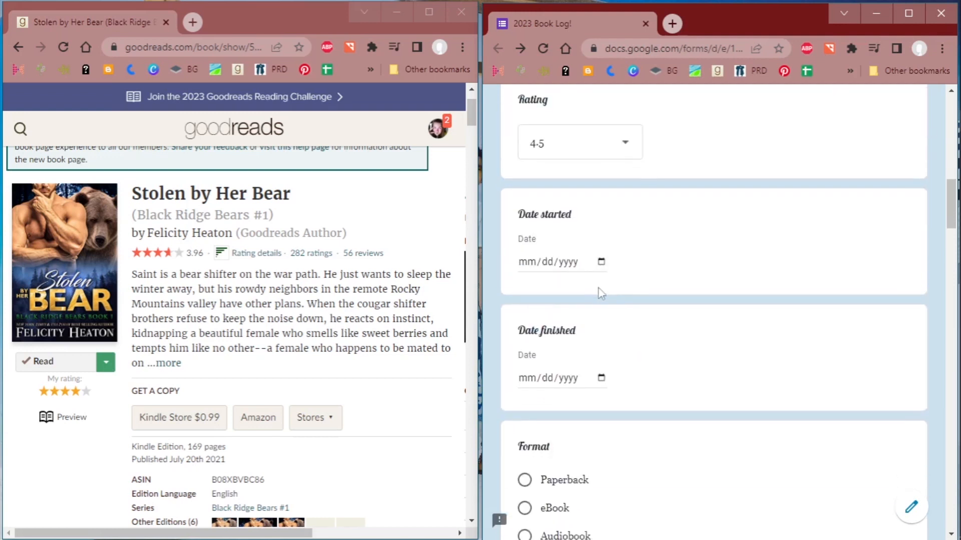
click(525, 265)
text(010120)
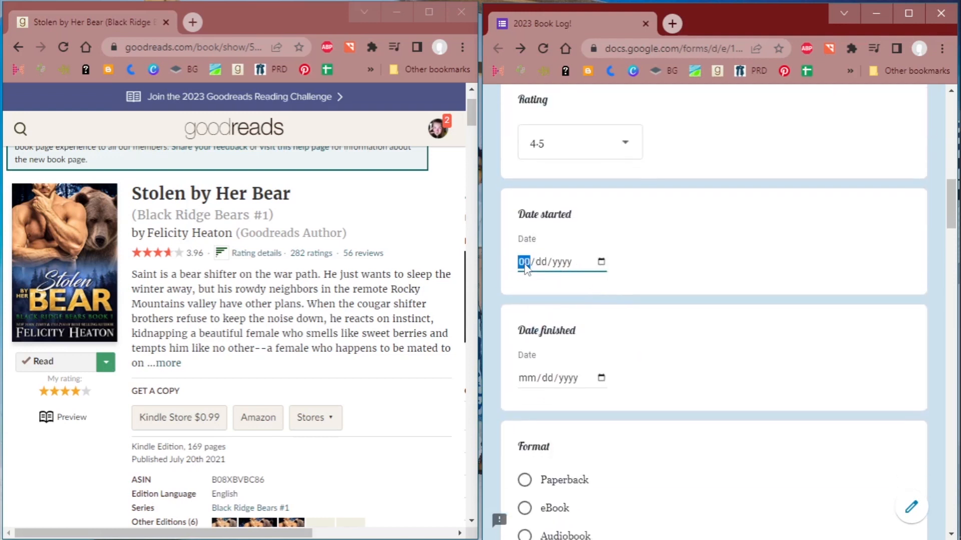
text(22)
text(3)
key(Tab)
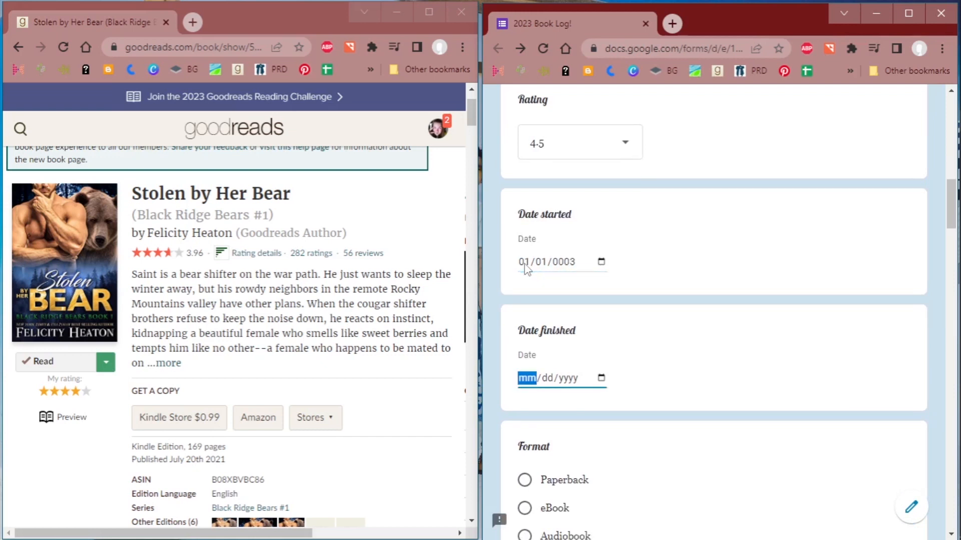
text(1/02/2023)
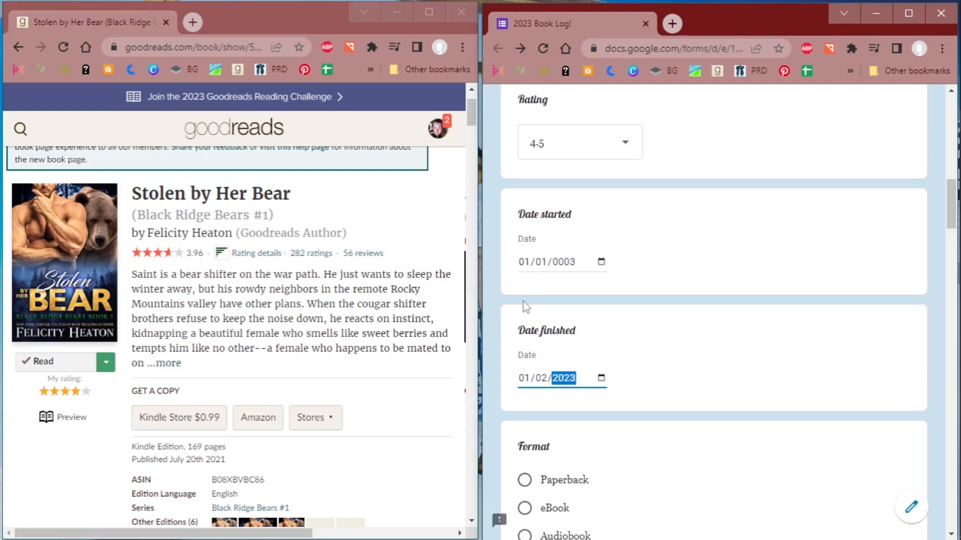
- Choose Audiobook as the Format and Hoopla for Where Located
scroll(715, 307, down, 4)
click(550, 326)
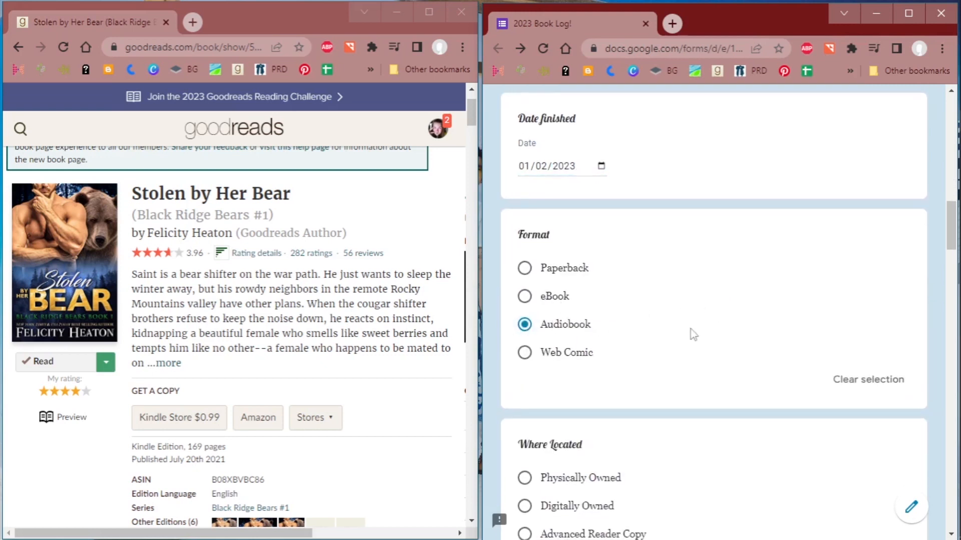
scroll(690, 329, down, 4)
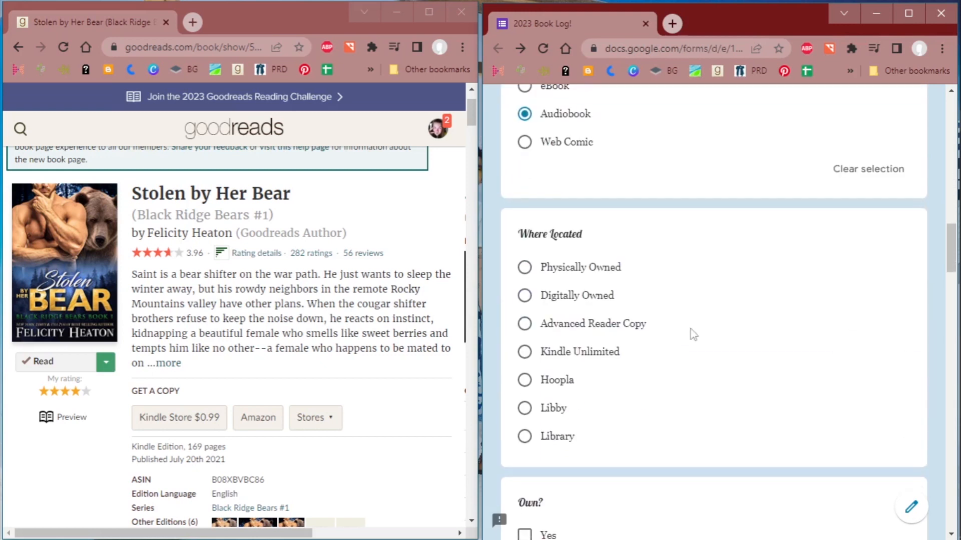
click(557, 380)
scroll(769, 358, down, 5)
scroll(770, 361, down, 2)
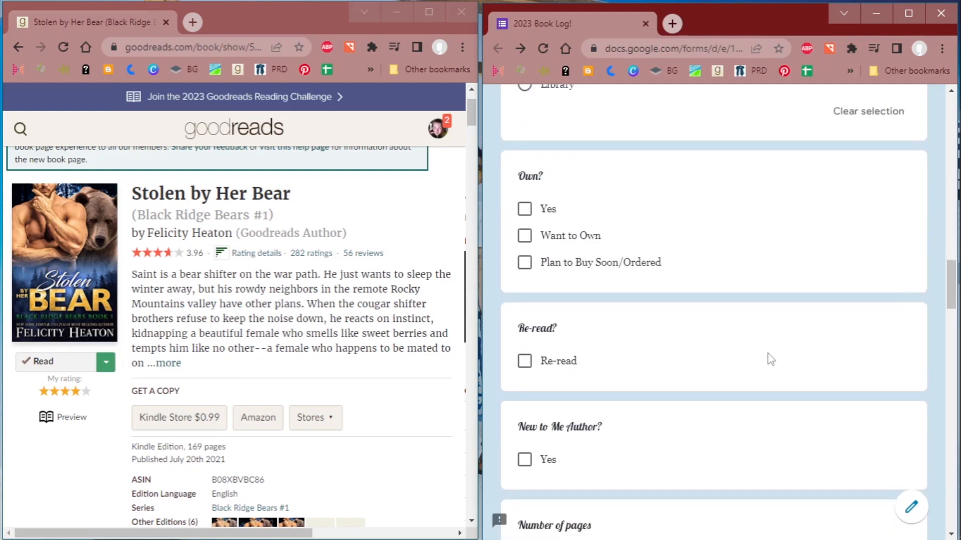
- Mark the book as Want to Own in the Own? question
click(545, 241)
scroll(734, 265, down, 3)
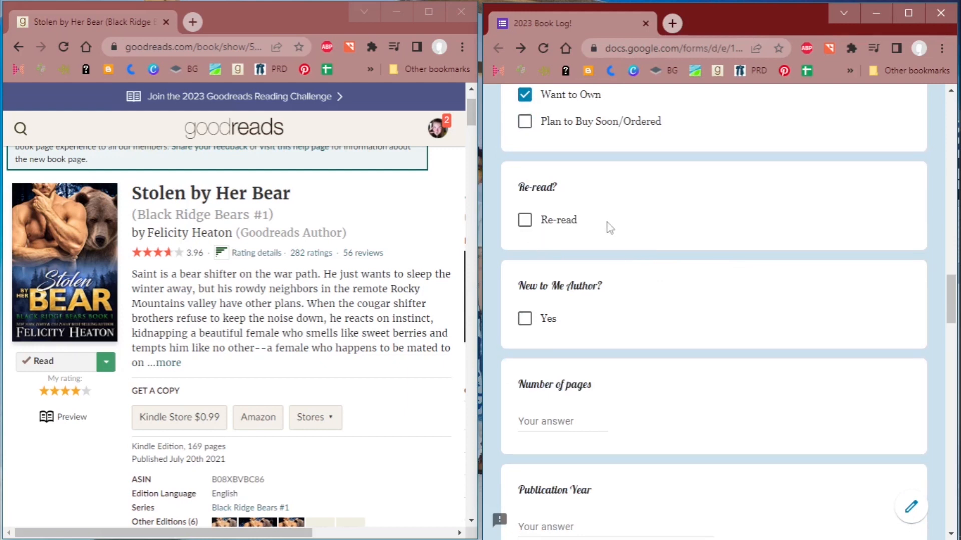
scroll(605, 353, down, 2)
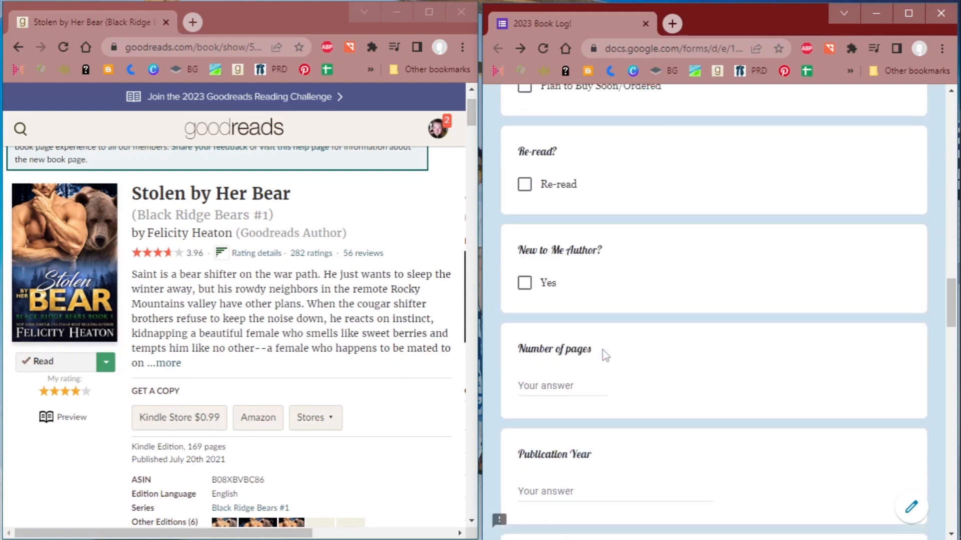
- Enter 169 as the Number of pages and 2021 as the Publication Year, taken from the book's Goodreads details
scroll(338, 328, down, 1)
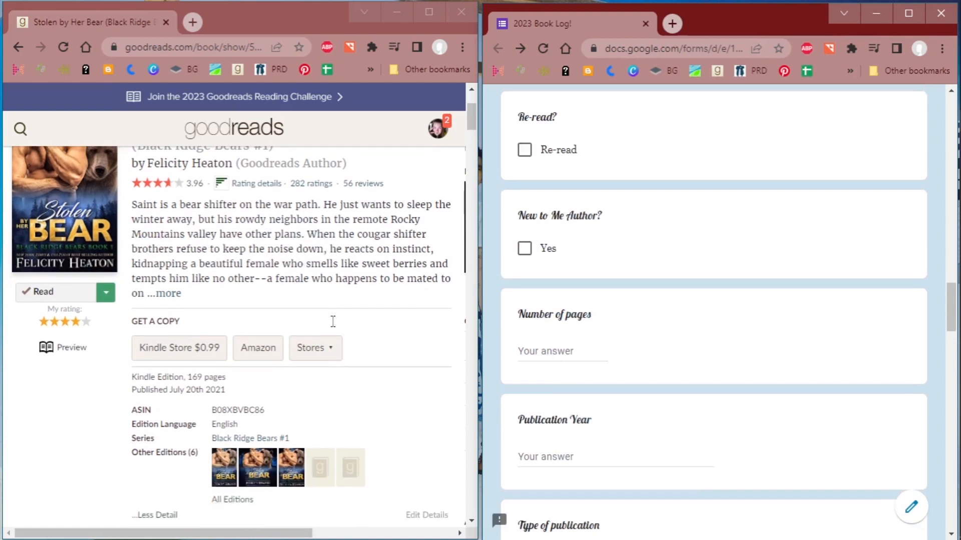
click(564, 353)
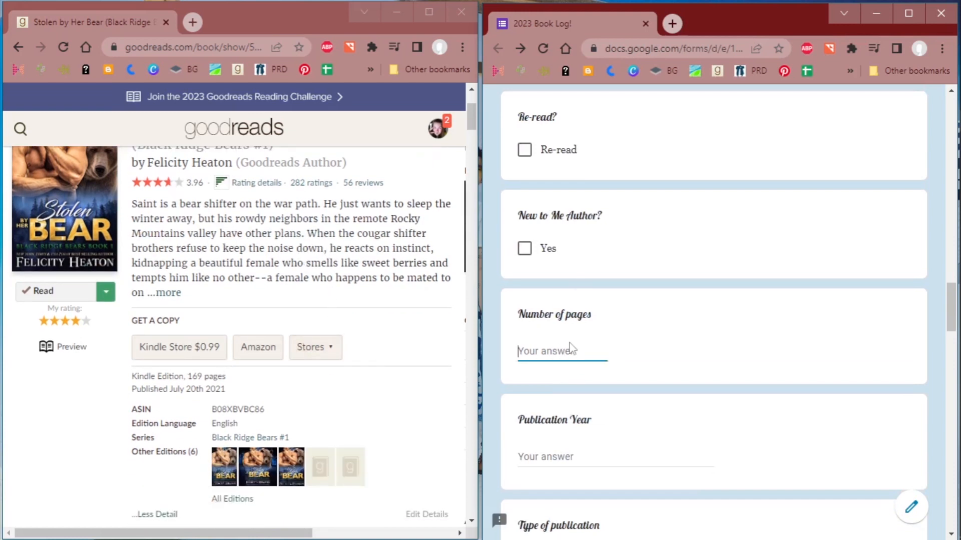
text(169)
click(562, 460)
text(2021)
- Set the Type of publication to Indie
scroll(682, 275, down, 5)
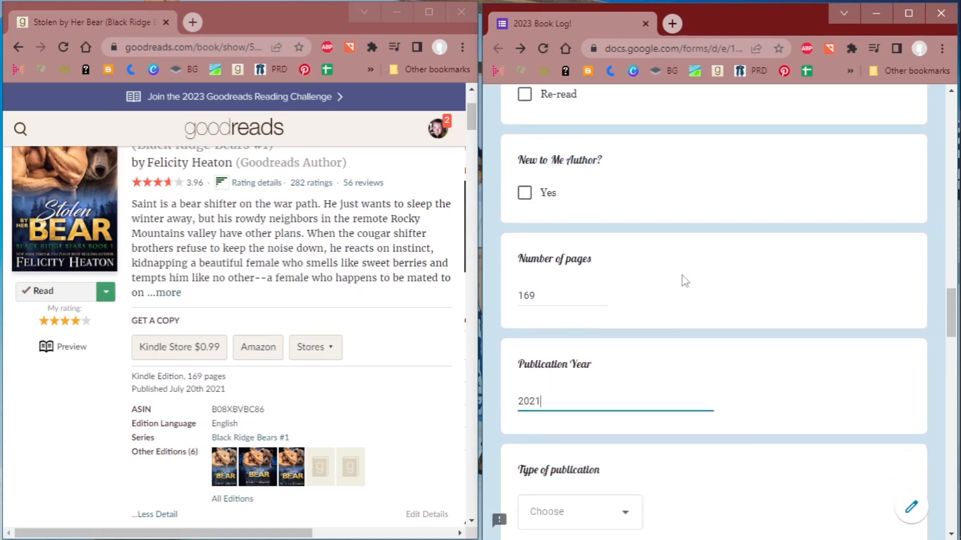
click(607, 297)
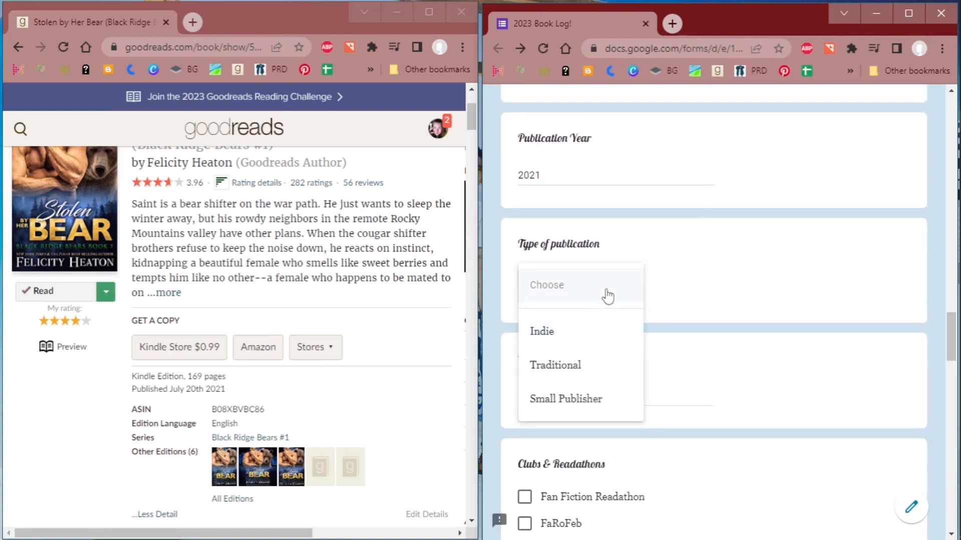
click(581, 332)
- Mark Supernatural under Character's Ages, leaving the Clubs & Readathons and Diversity questions blank
scroll(665, 374, down, 4)
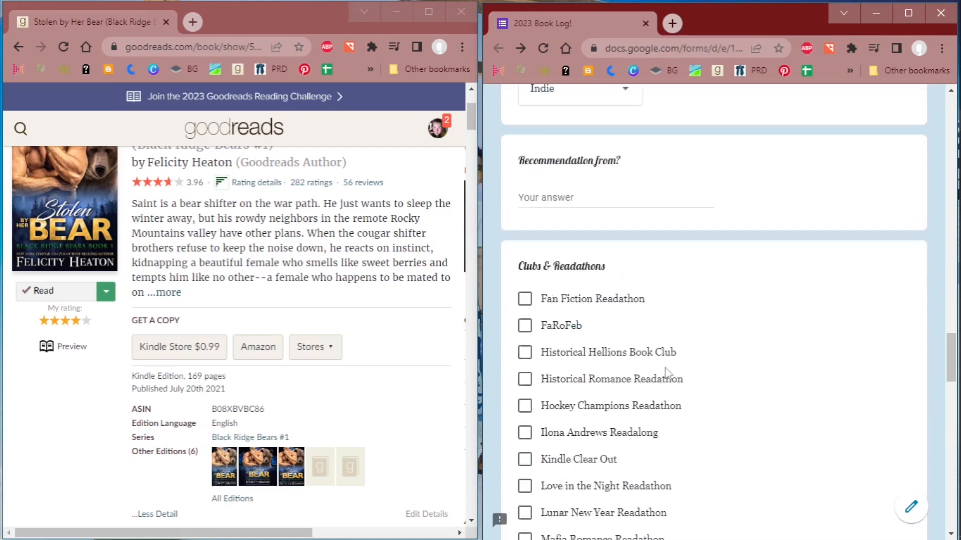
scroll(742, 264, down, 9)
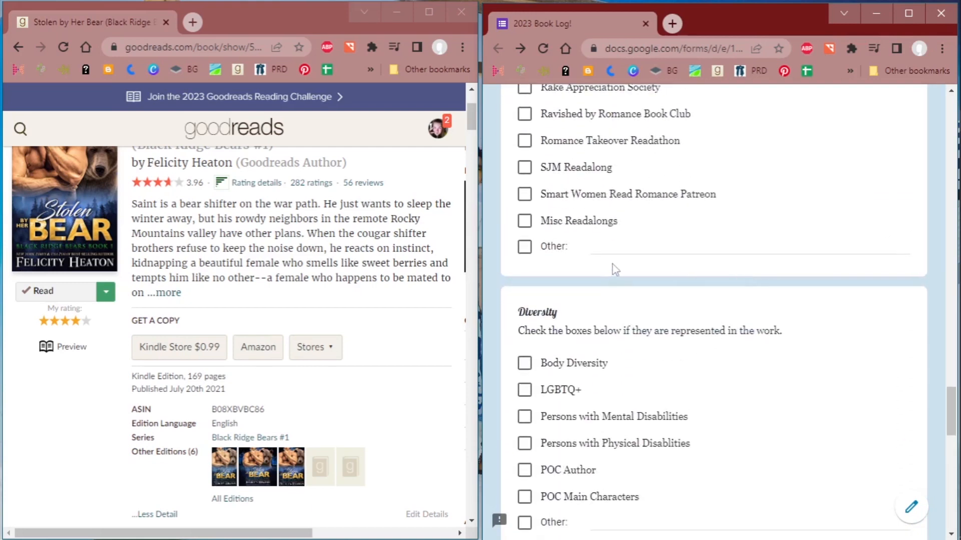
scroll(611, 264, down, 1)
scroll(613, 269, down, 2)
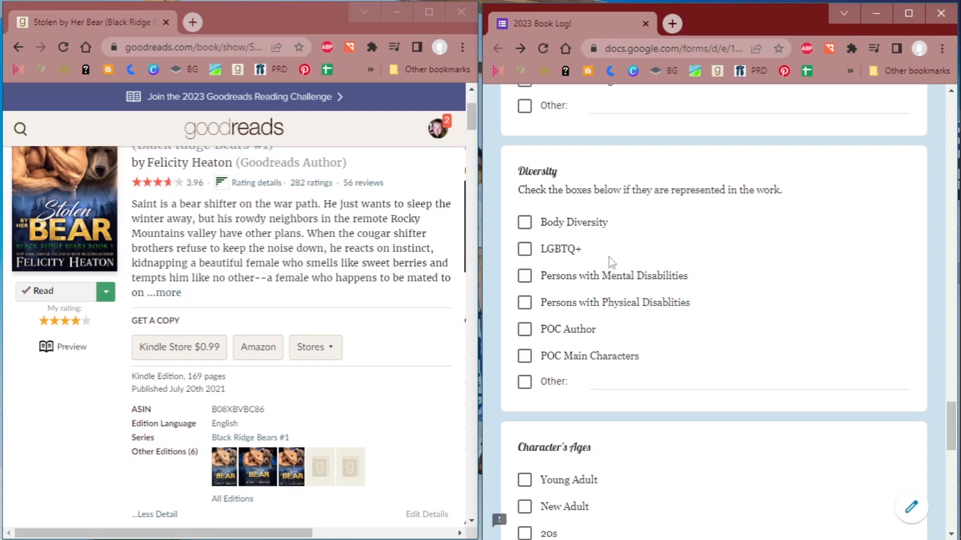
scroll(610, 261, up, 5)
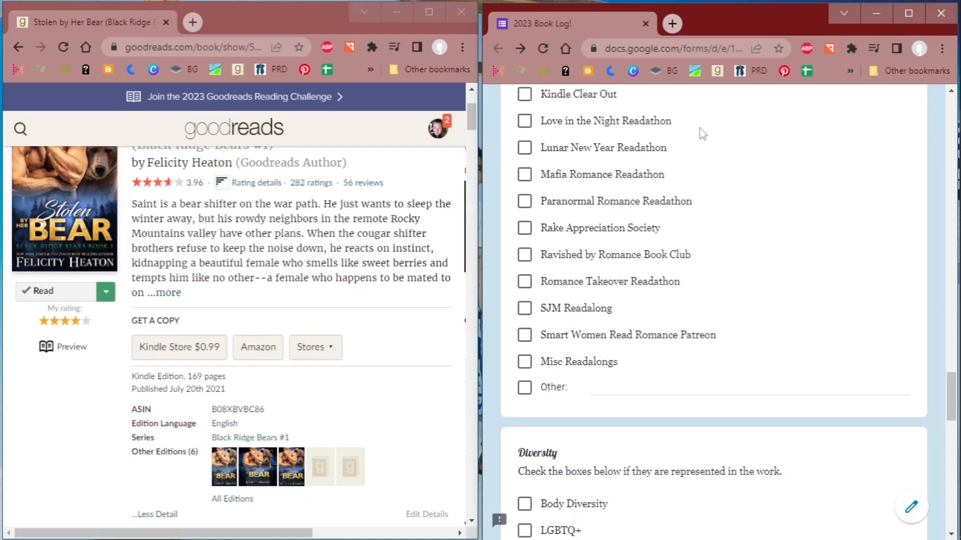
scroll(751, 163, down, 5)
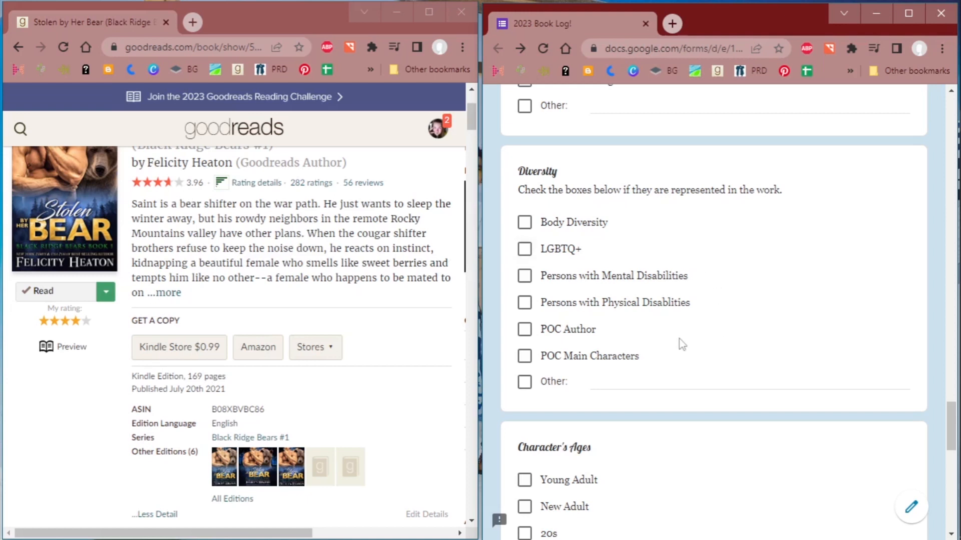
scroll(682, 344, down, 4)
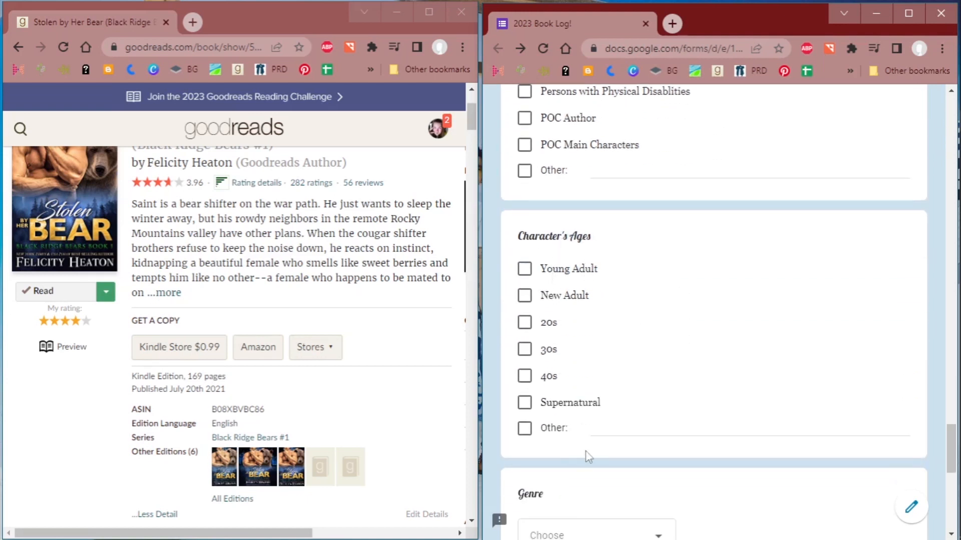
click(573, 403)
- Choose Paranormal Romance as the book's Genre
scroll(762, 397, down, 4)
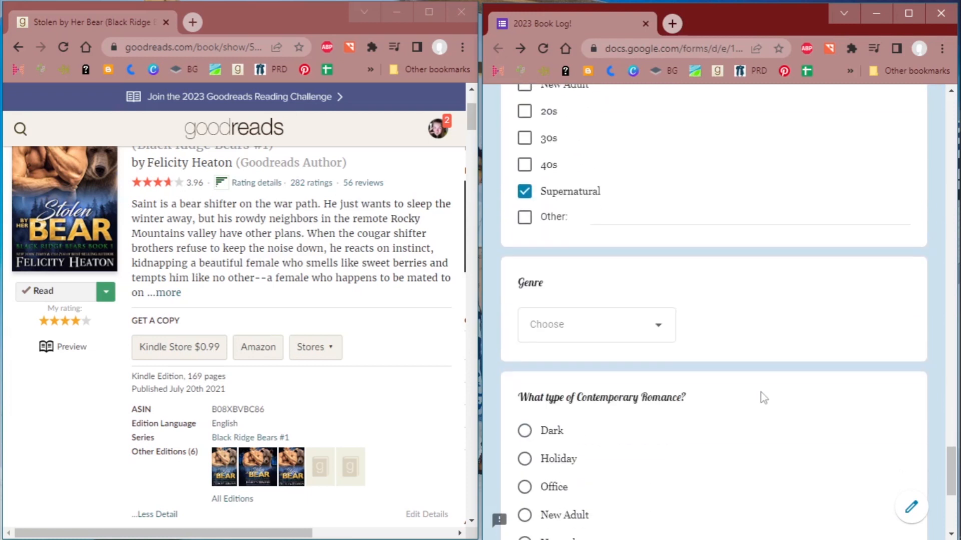
click(541, 325)
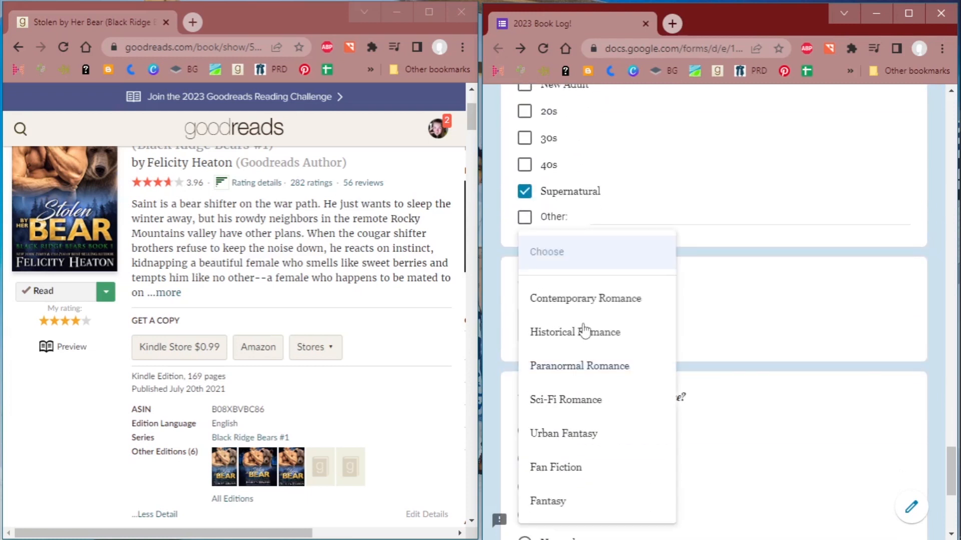
click(579, 372)
- Submit the completed book entry and start another blank response
scroll(818, 422, down, 6)
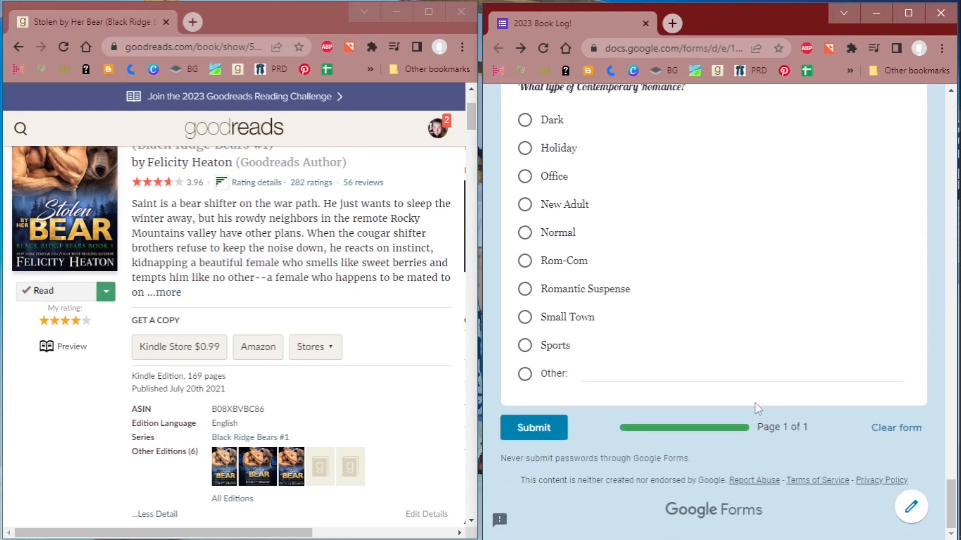
click(533, 428)
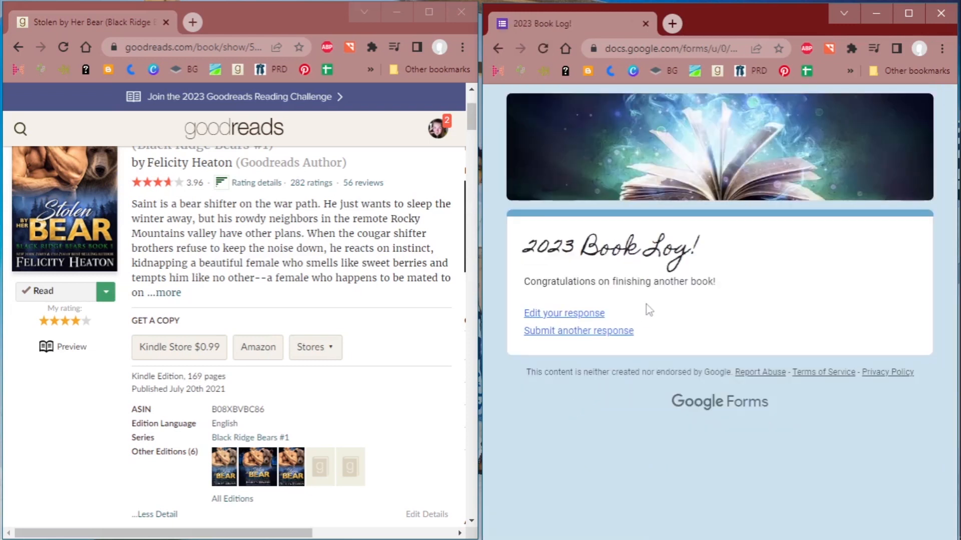
click(606, 338)
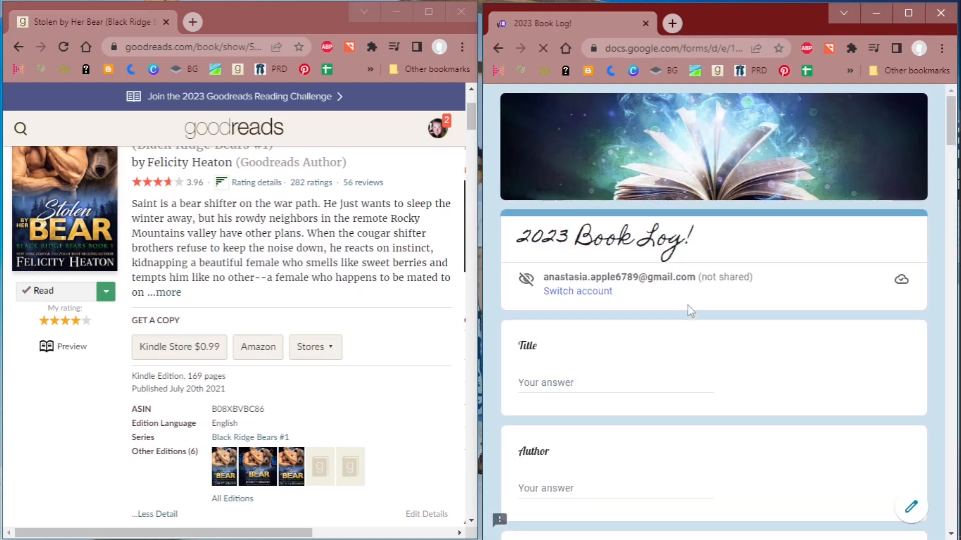
- View the My Books list on Goodreads, then return to the Goodreads home page
scroll(345, 214, up, 3)
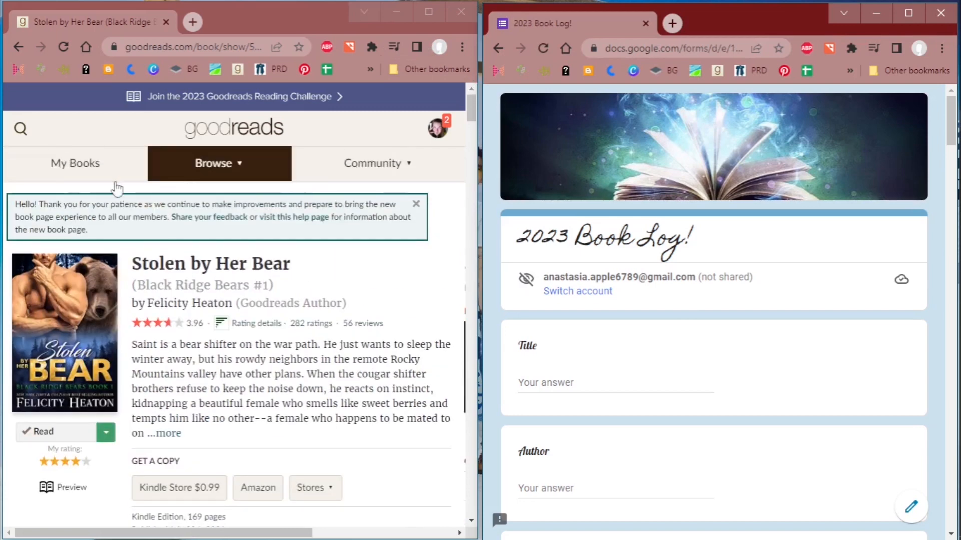
click(73, 167)
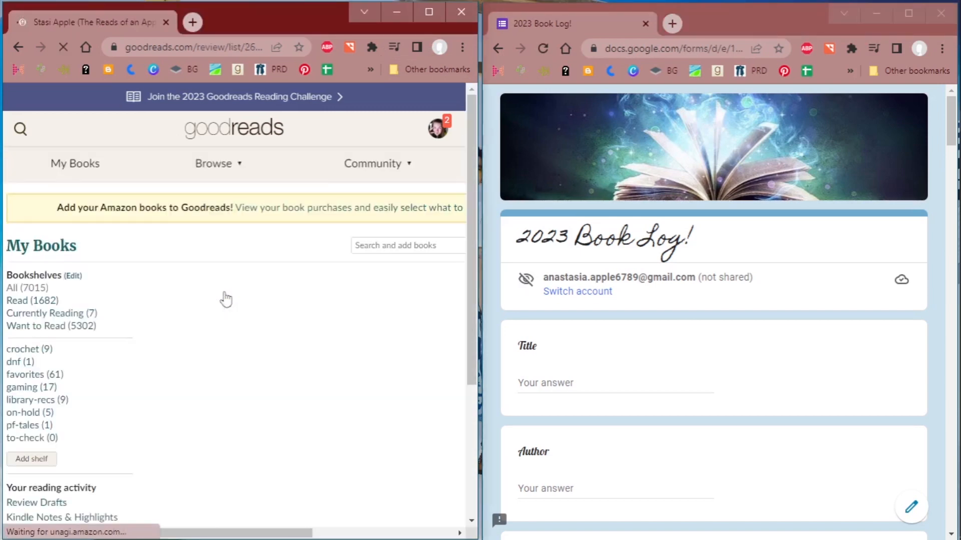
click(201, 135)
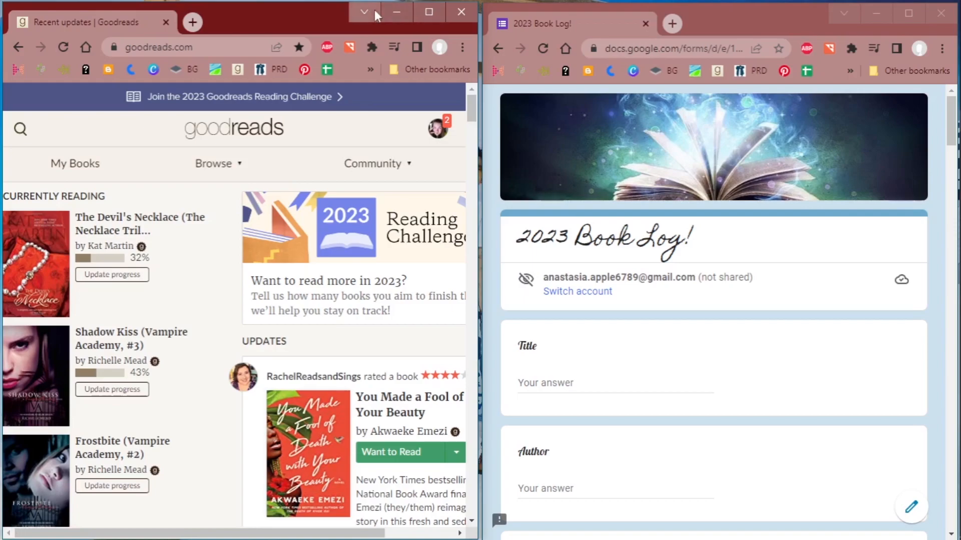
- Maximize the form's browser window and open the Book Tracking 2023 form for editing from the Google Forms home page
click(396, 12)
click(909, 20)
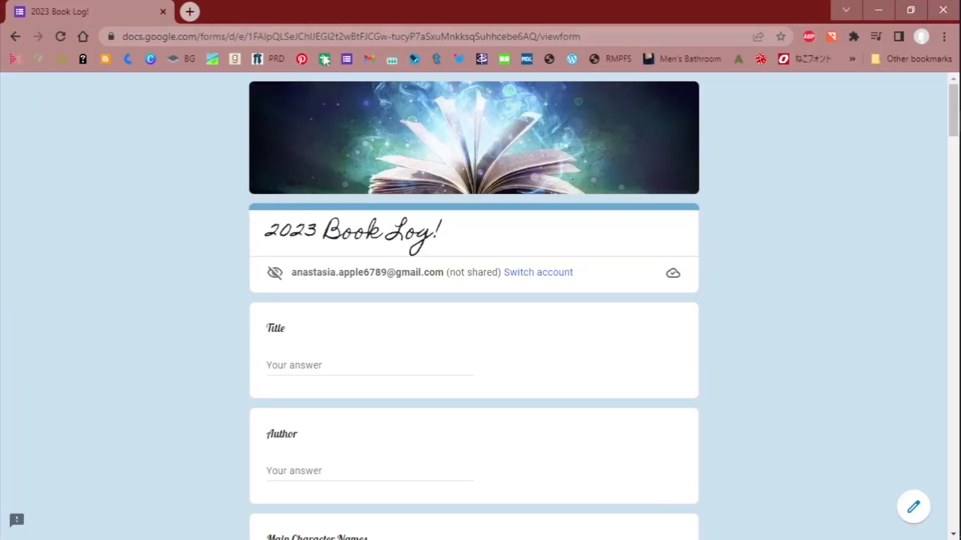
click(346, 59)
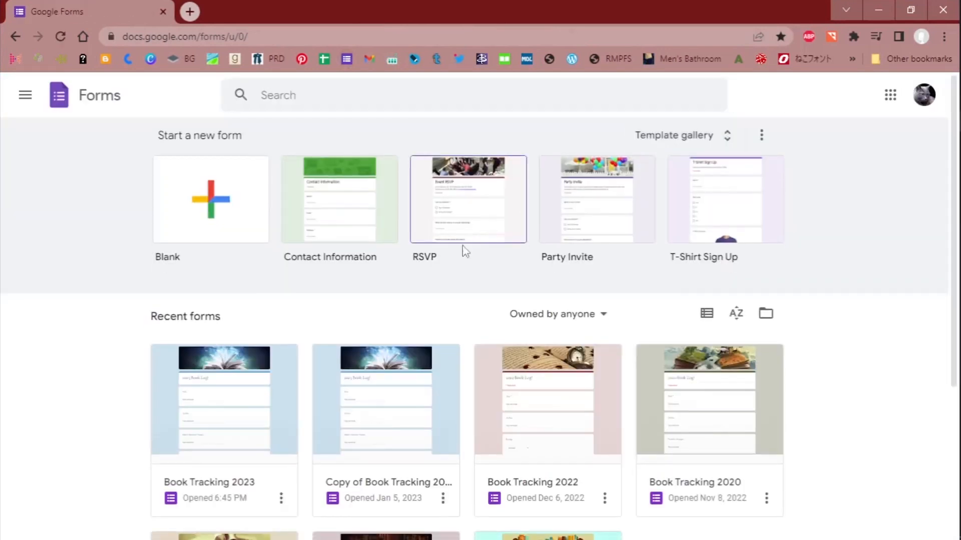
scroll(464, 250, down, 1)
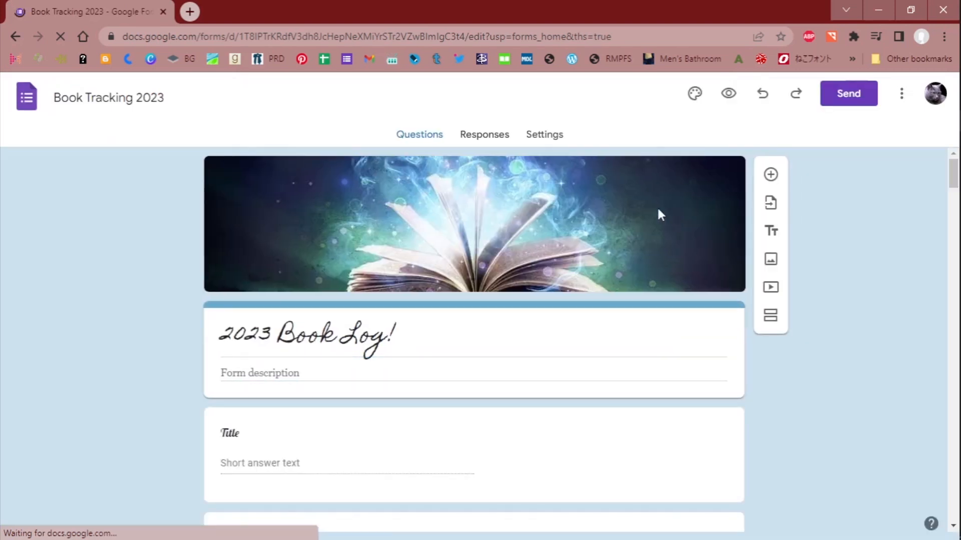
- Examine the form's response summary from Title through Genre to check how the submitted book entry was recorded
click(488, 136)
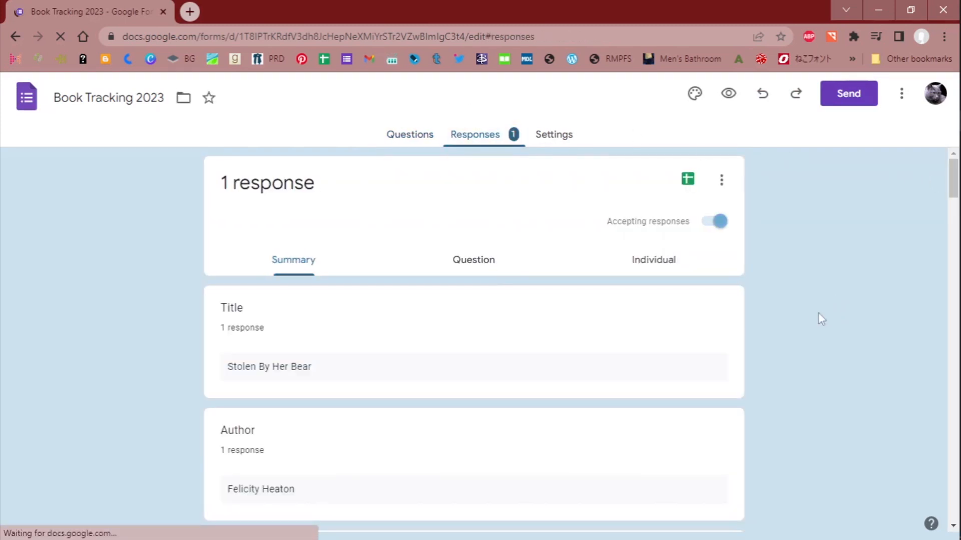
scroll(414, 299, down, 3)
scroll(367, 259, down, 2)
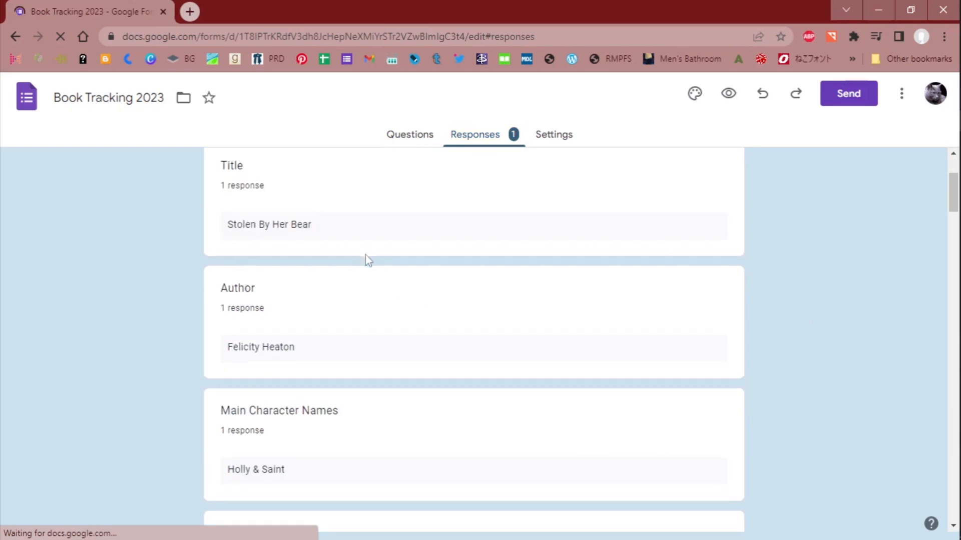
scroll(848, 323, down, 15)
scroll(848, 323, up, 5)
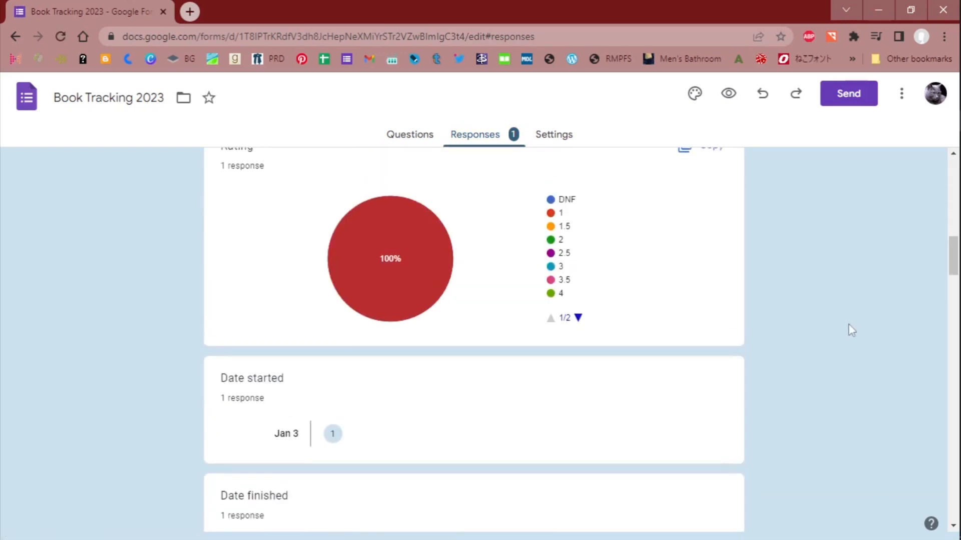
scroll(847, 324, down, 20)
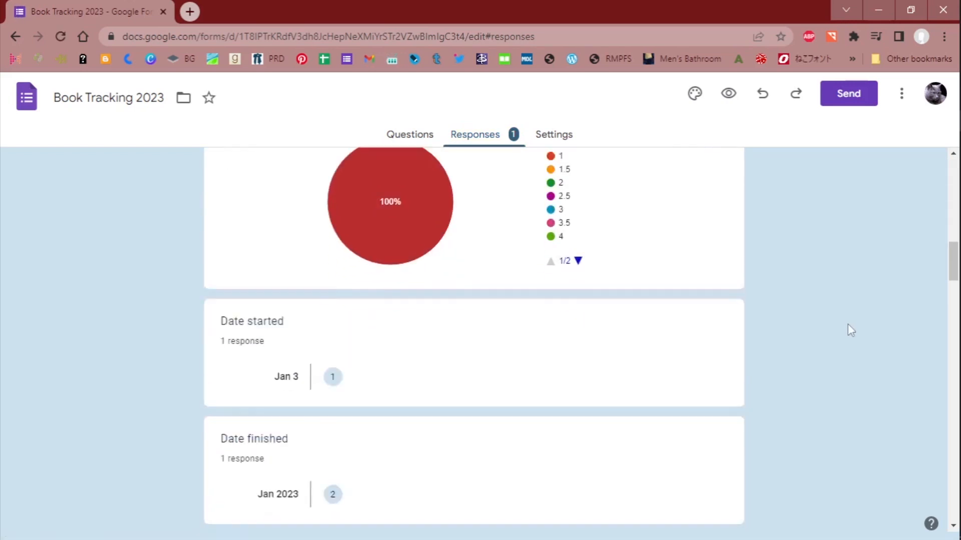
scroll(847, 325, down, 20)
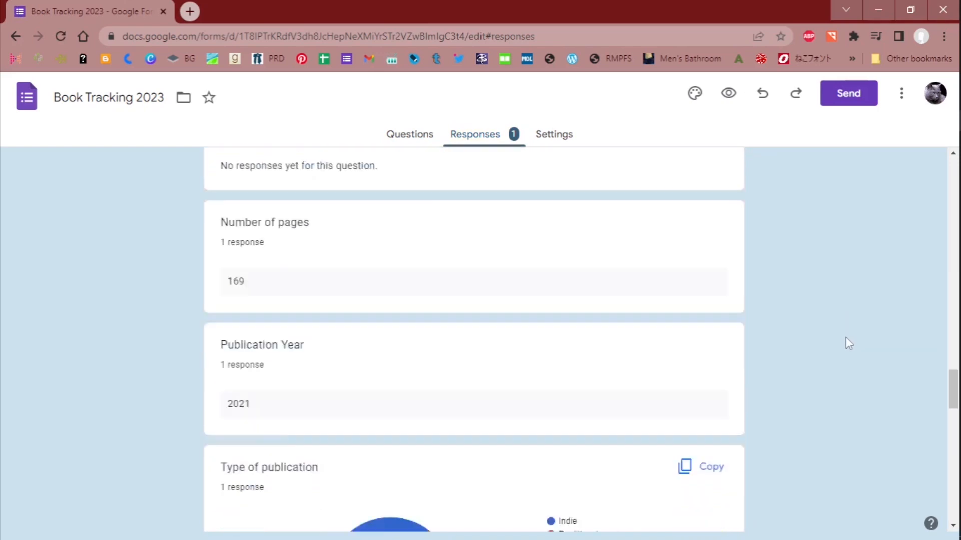
scroll(850, 349, down, 2)
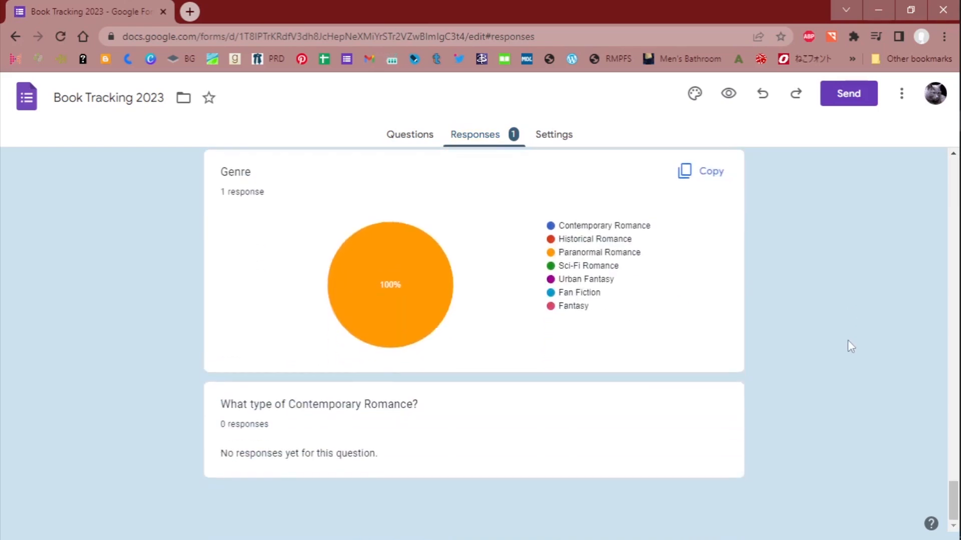
scroll(847, 339, up, 20)
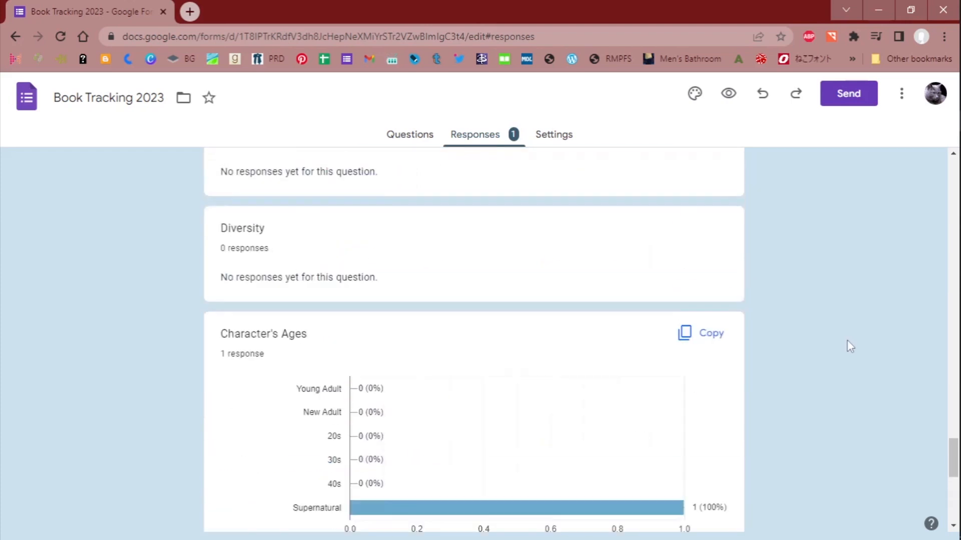
scroll(845, 346, up, 20)
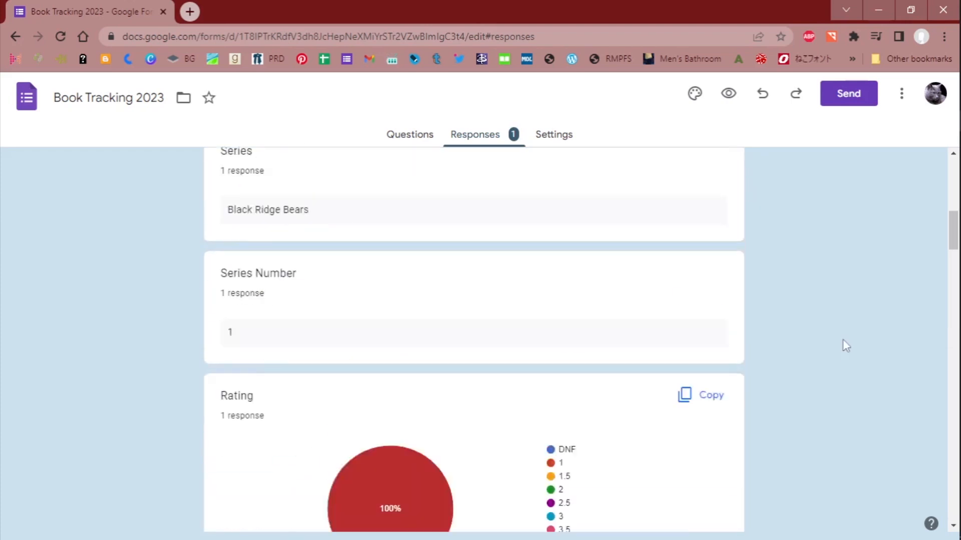
scroll(843, 337, up, 1)
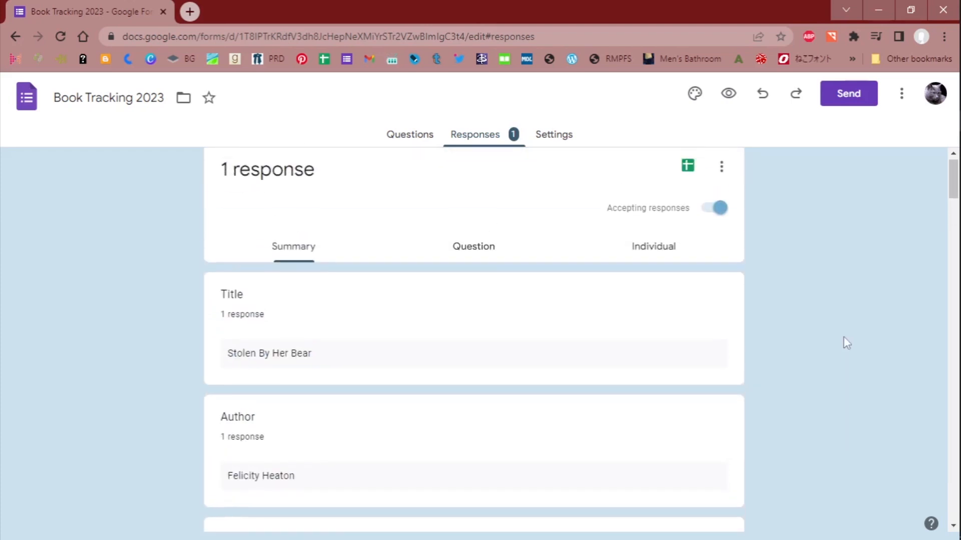
scroll(706, 306, down, 7)
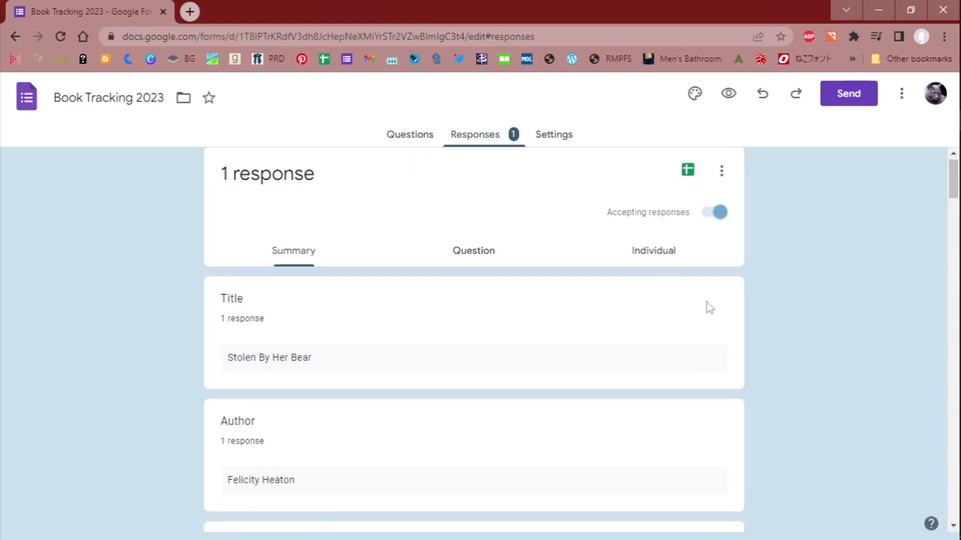
- Set the form's response destination to a new spreadsheet named Book Tracking 2023
scroll(518, 375, up, 7)
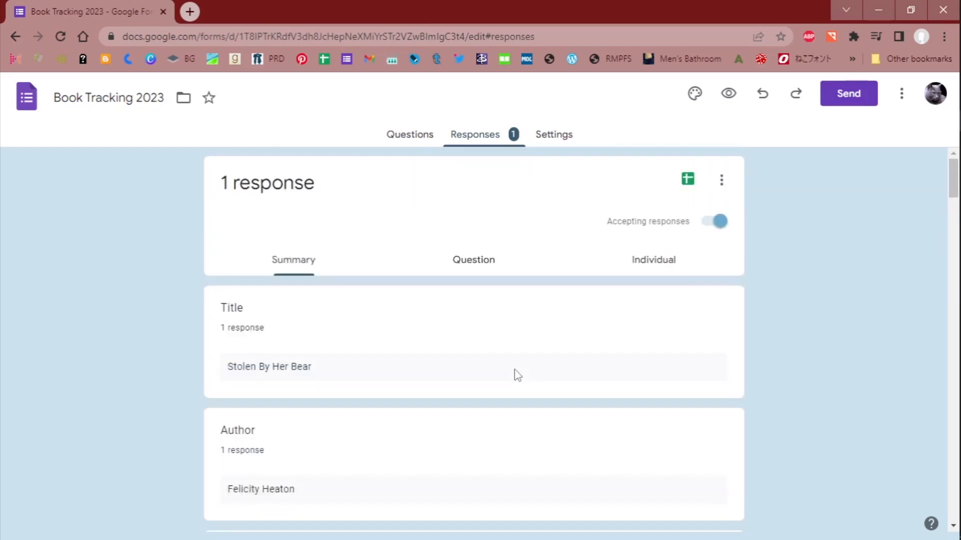
click(720, 188)
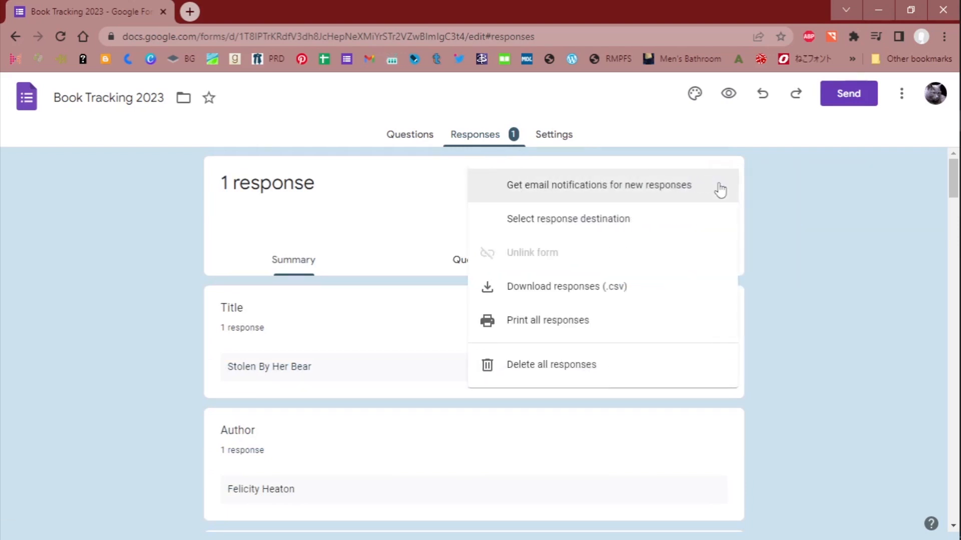
click(610, 218)
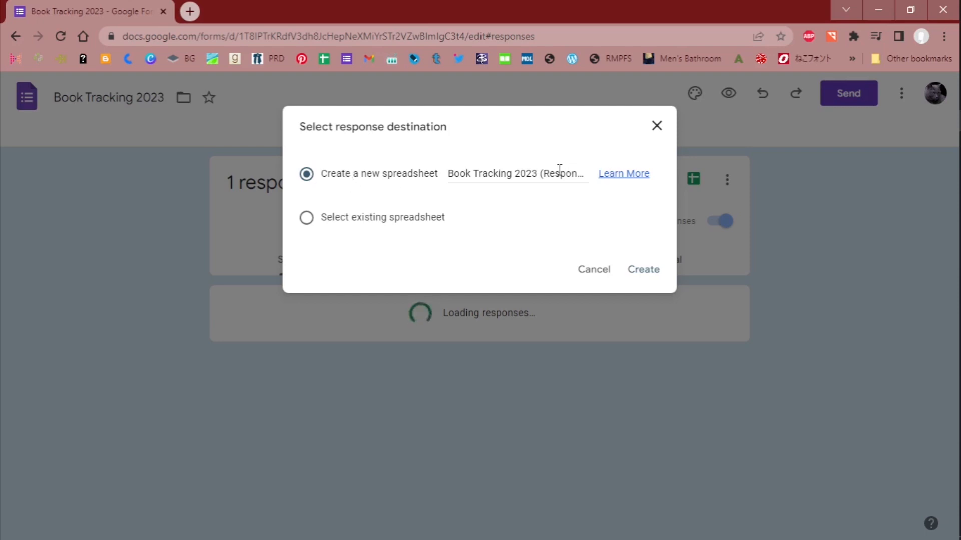
drag(539, 174, 632, 174)
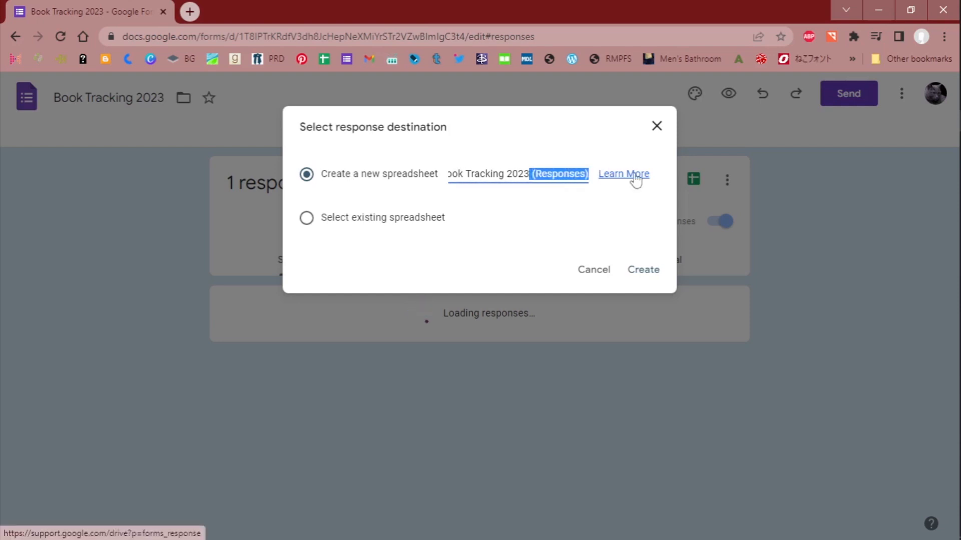
key(BackSpace)
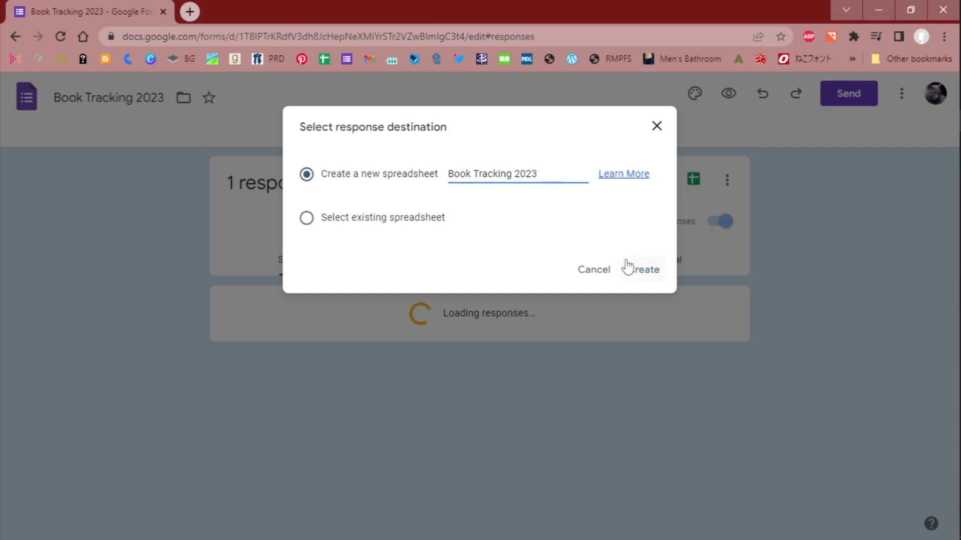
click(645, 270)
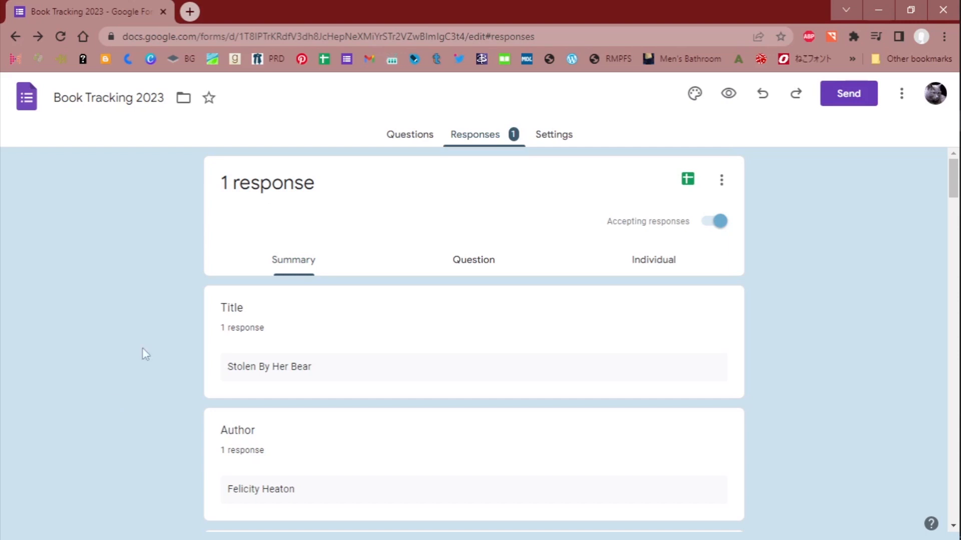
- Return to the Google Forms home page, then switch to the Google Sheets window and open the Book Tracking 2023 spreadsheet
click(26, 97)
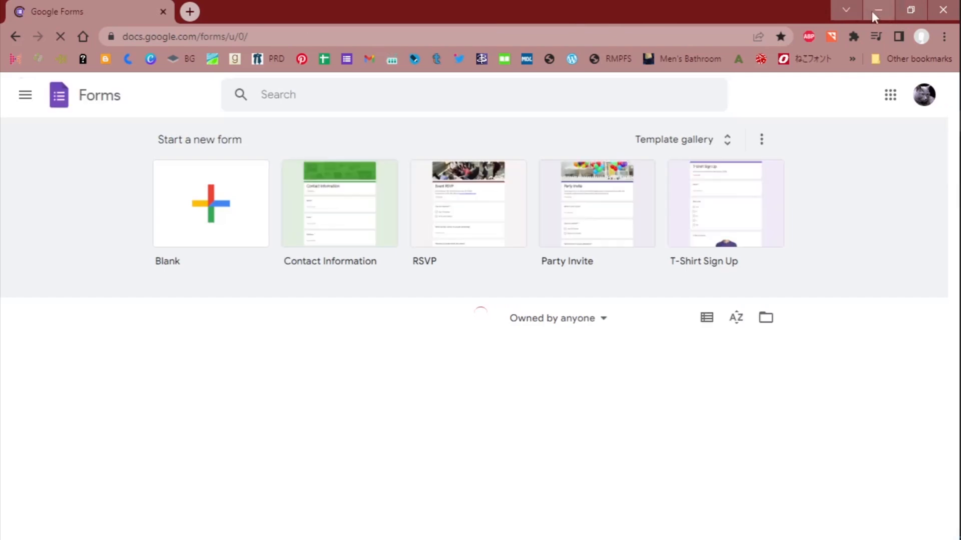
click(876, 8)
mouse_move(931, 122)
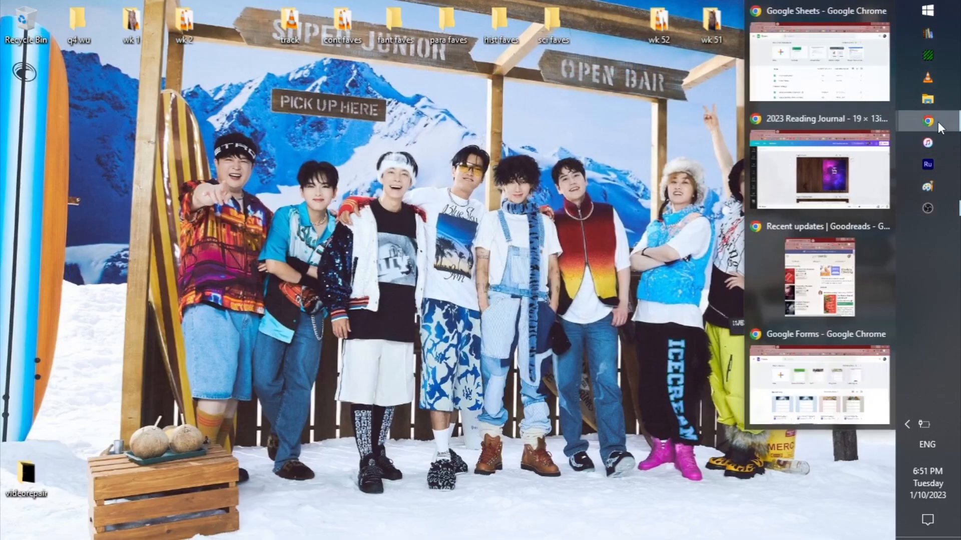
click(839, 76)
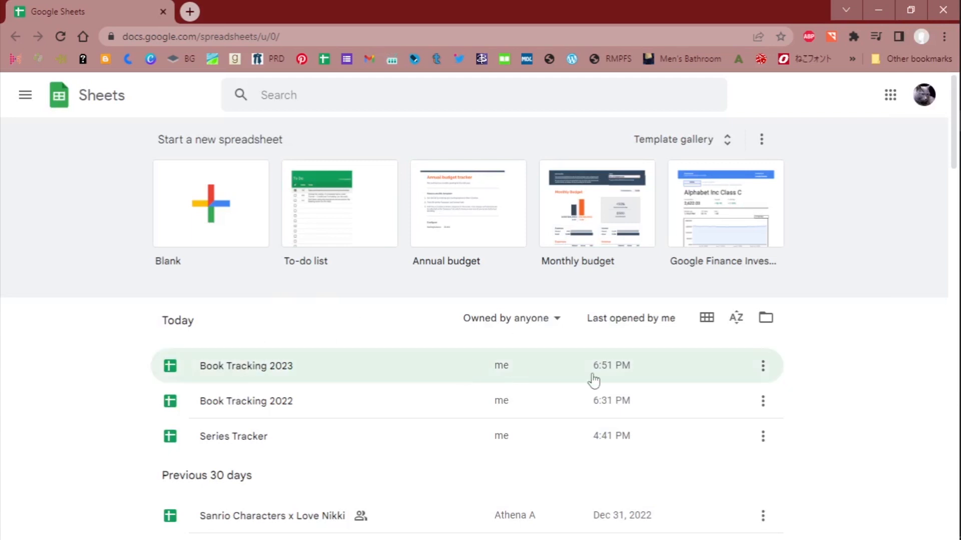
click(246, 367)
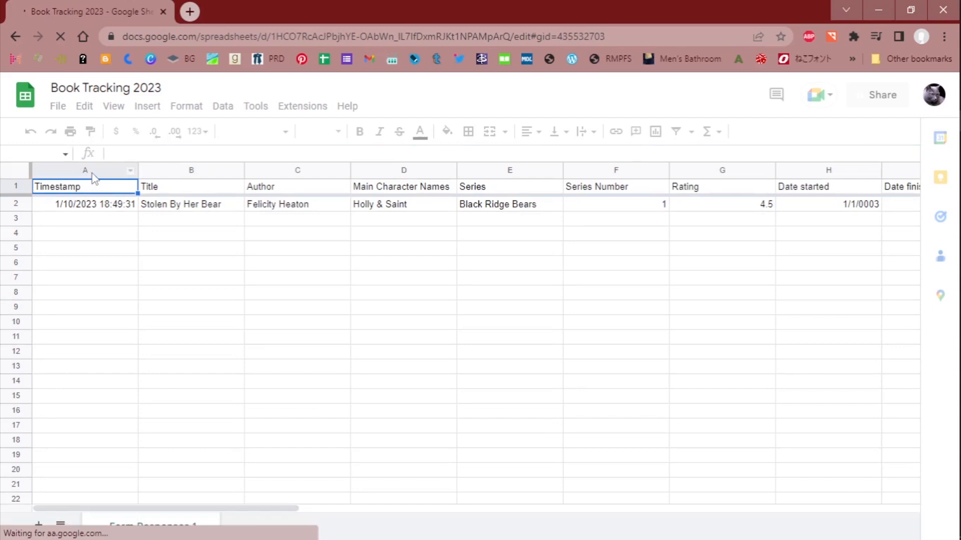
- Hide the Timestamp column of the form responses sheet
click(93, 172)
right_click(93, 173)
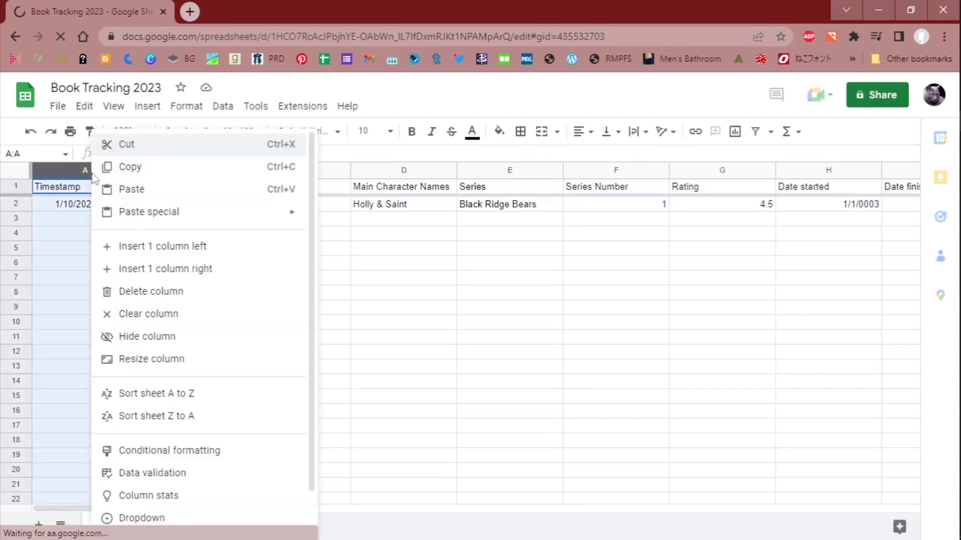
click(151, 336)
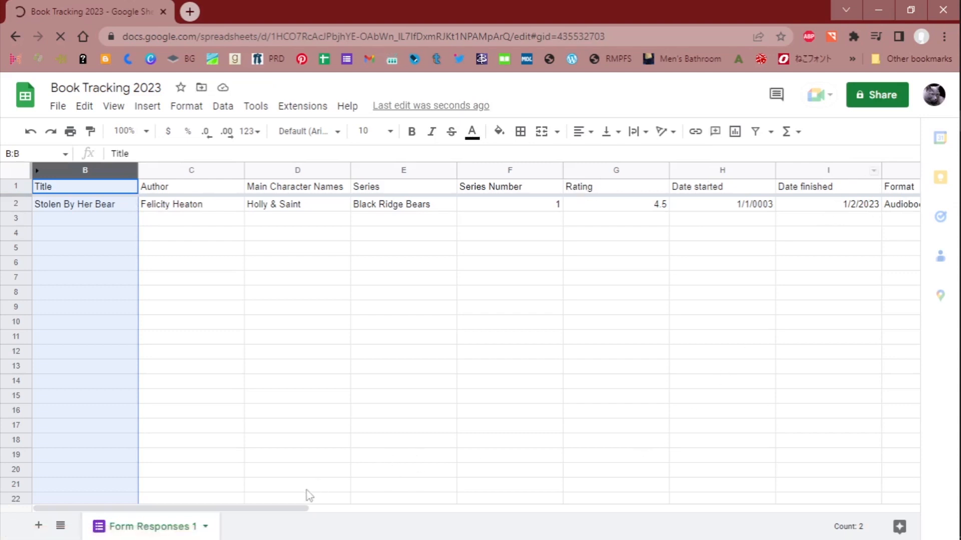
- Insert a column between Date finished and Format and give it the header Days
drag(276, 508, 338, 518)
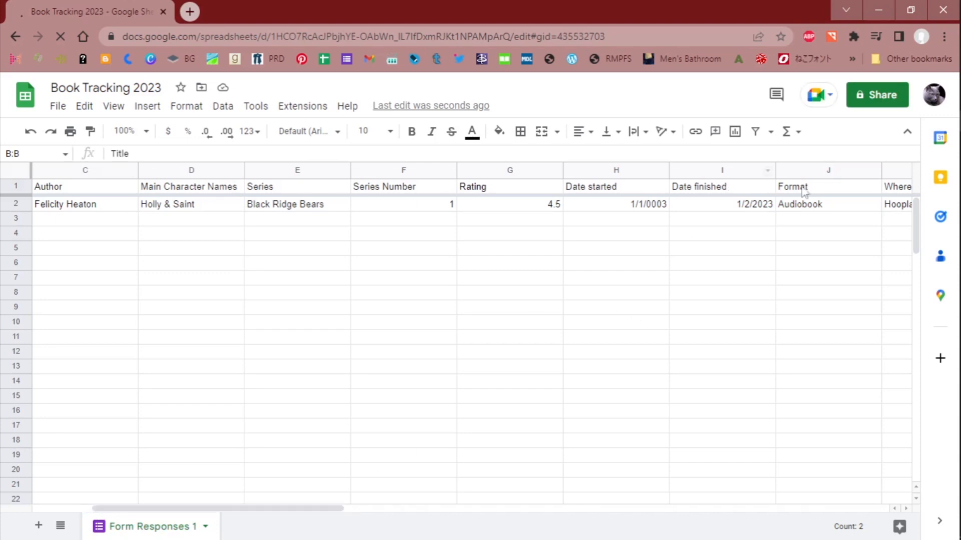
click(825, 172)
right_click(825, 172)
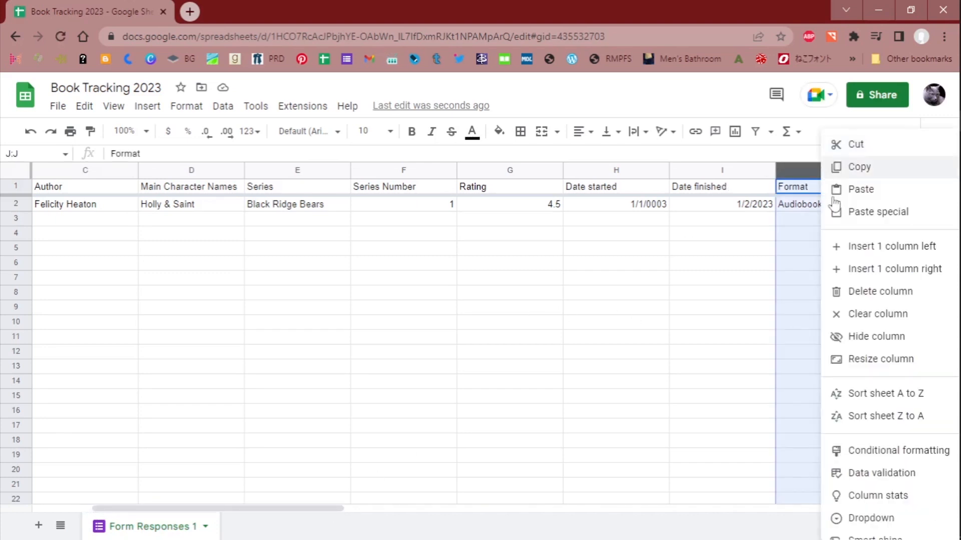
click(868, 250)
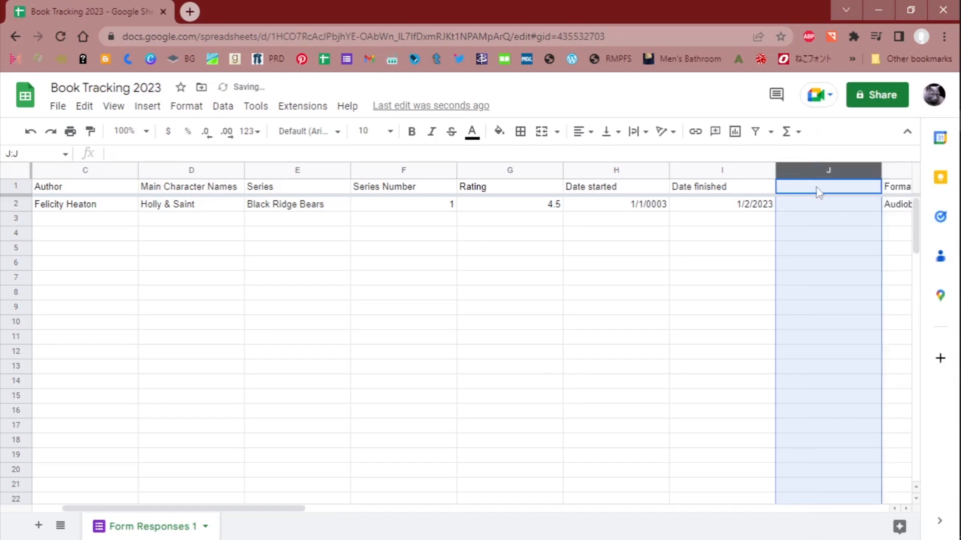
click(818, 193)
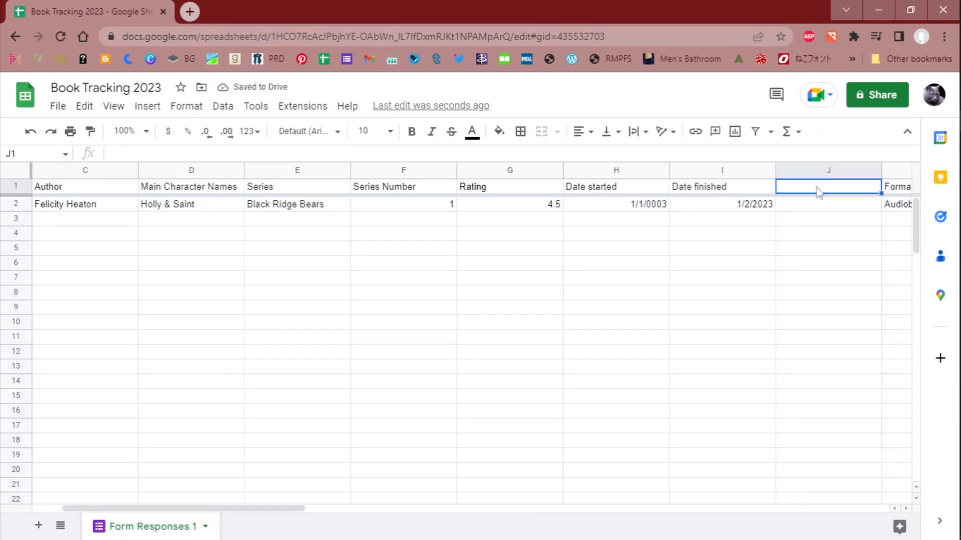
text(Days)
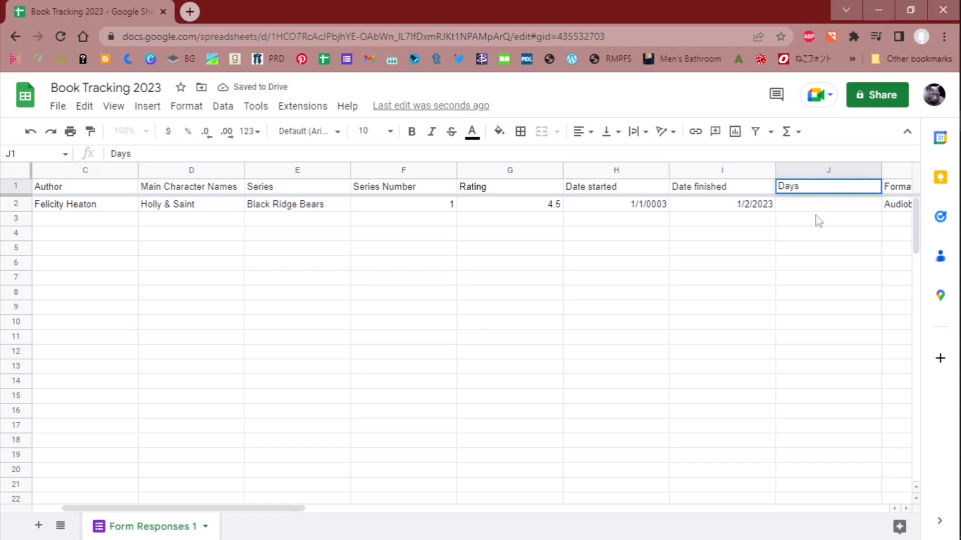
- Try the formula =I2-H2 in cell J2 and check the start and finish date cells it refers to
click(818, 208)
text(=)
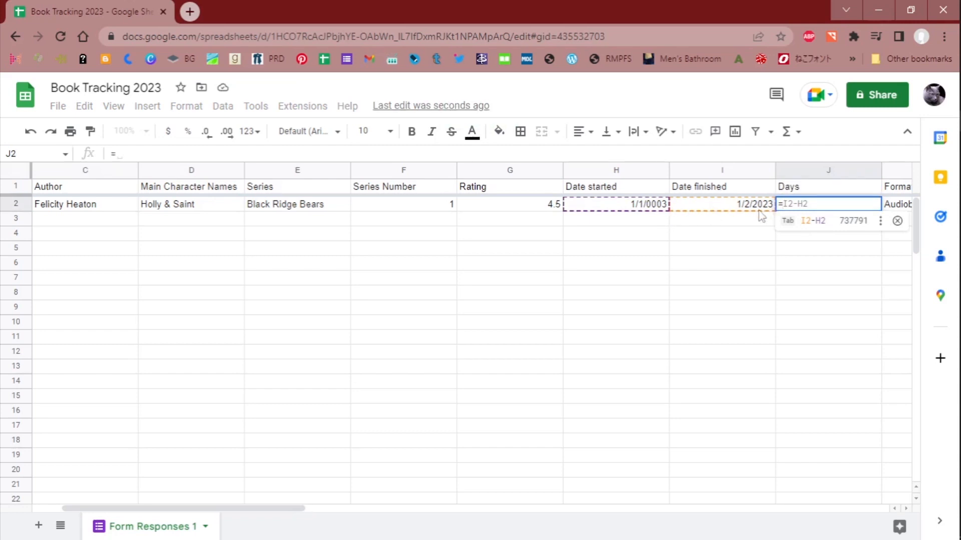
key(Tab)
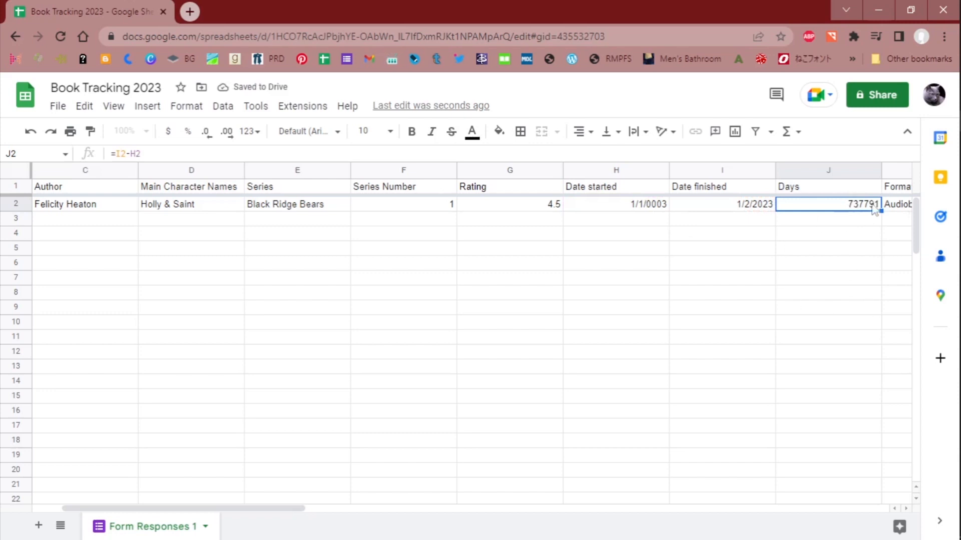
click(740, 209)
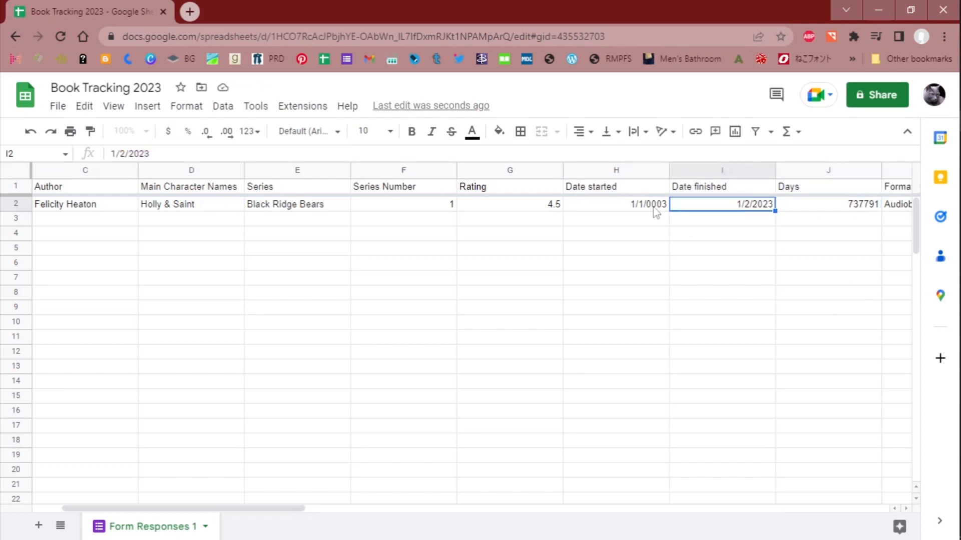
click(656, 213)
click(764, 210)
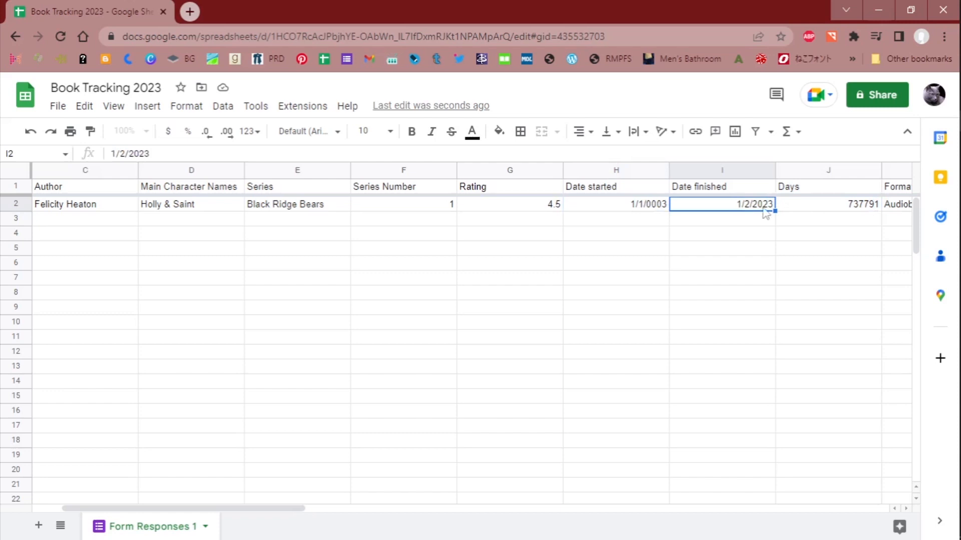
click(819, 194)
click(810, 205)
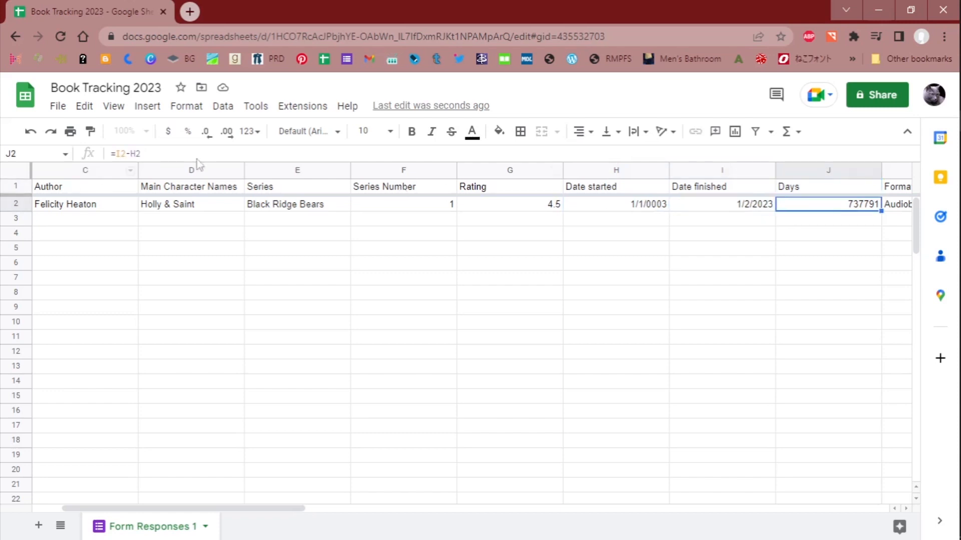
- Clear the day-count formula from cell J2
right_click(825, 208)
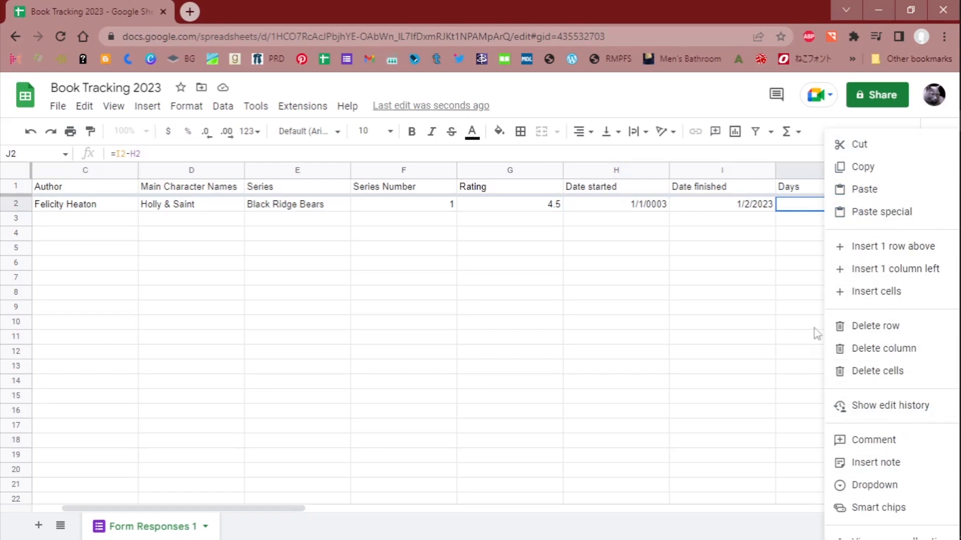
click(818, 350)
click(826, 208)
key(Delete)
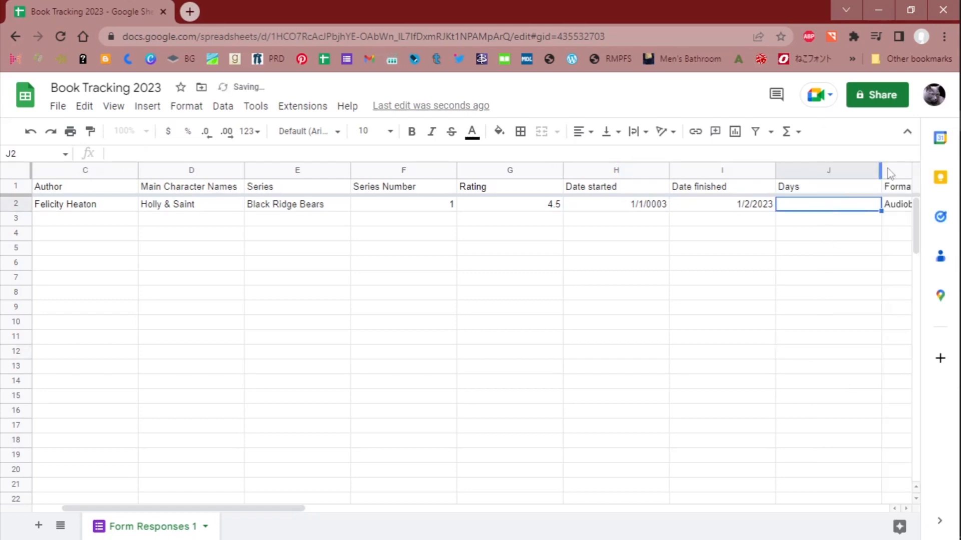
- Fit the Days column's width to its header and enter the formula =I2-H2 in cell J2
double_click(880, 169)
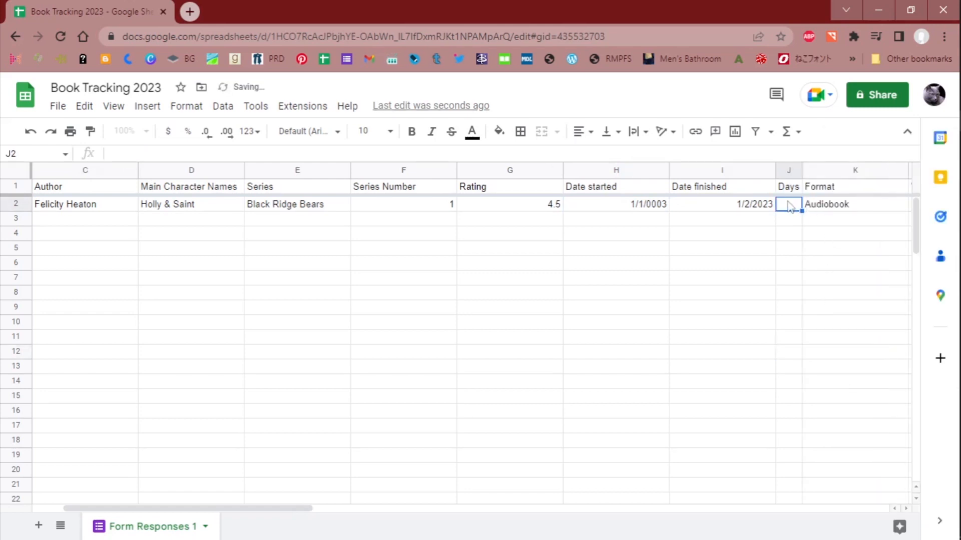
text(=)
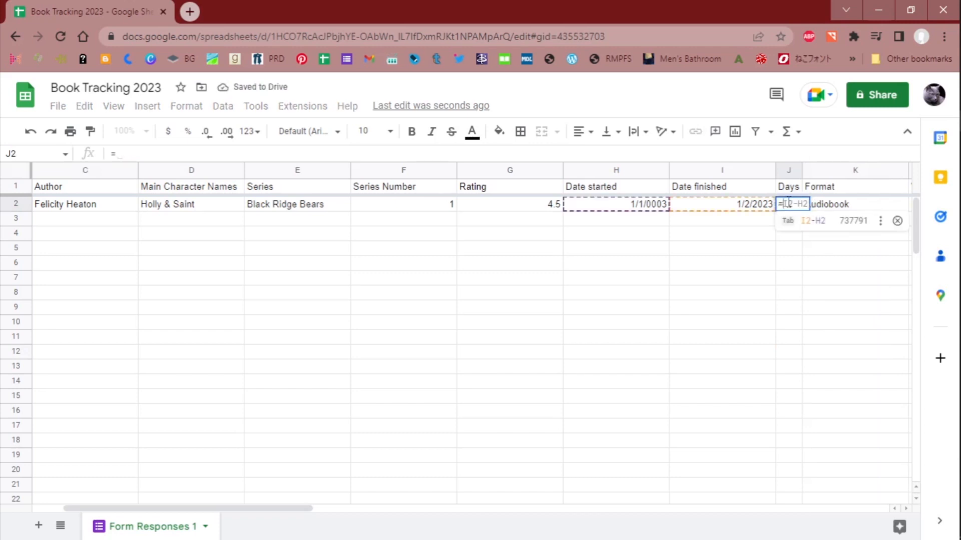
click(756, 211)
text(-)
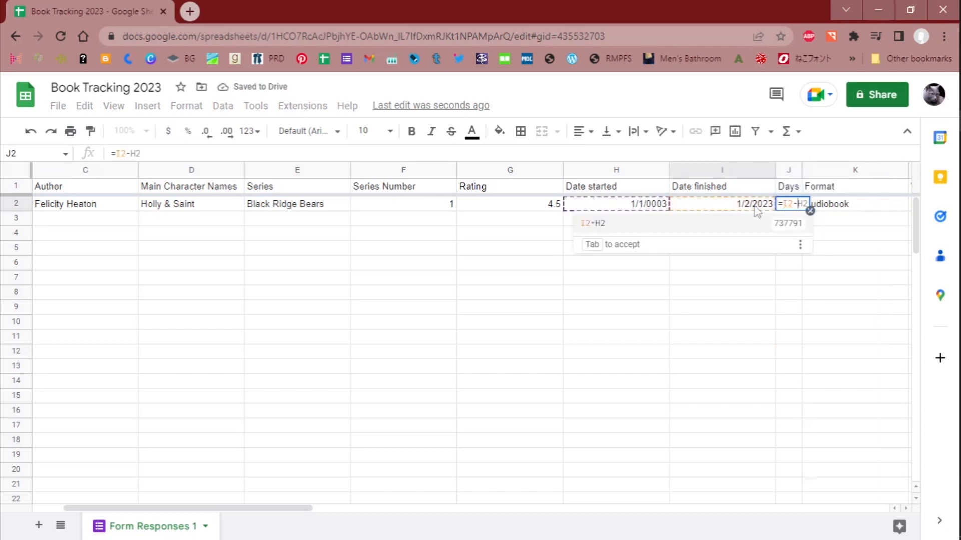
click(636, 209)
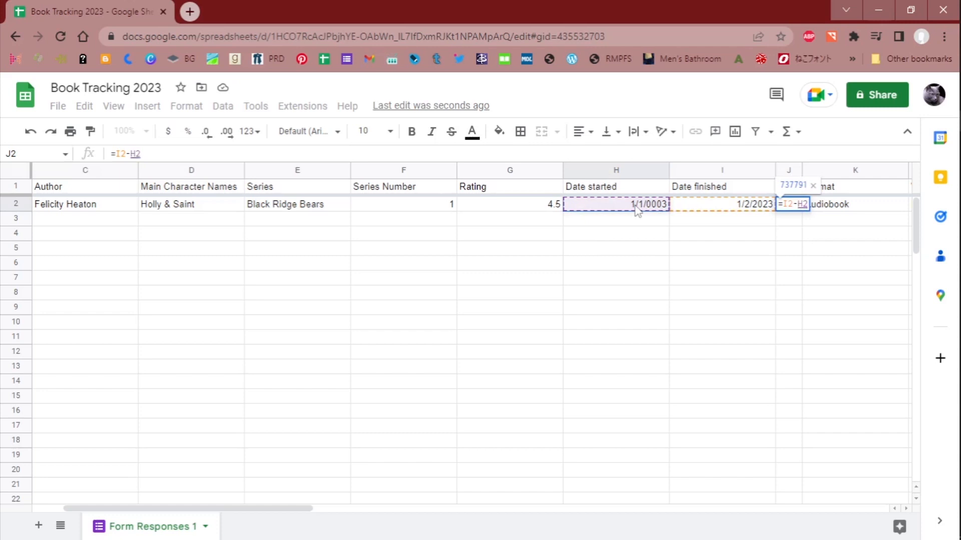
key(Return)
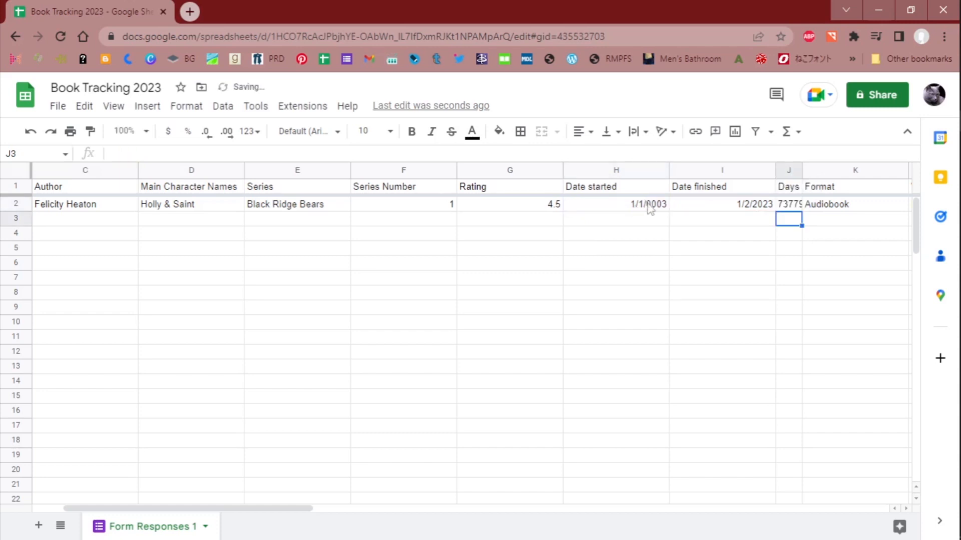
- Correct the Date started value in cell H2 to 1/1/2023 and check the day count in J2
click(648, 210)
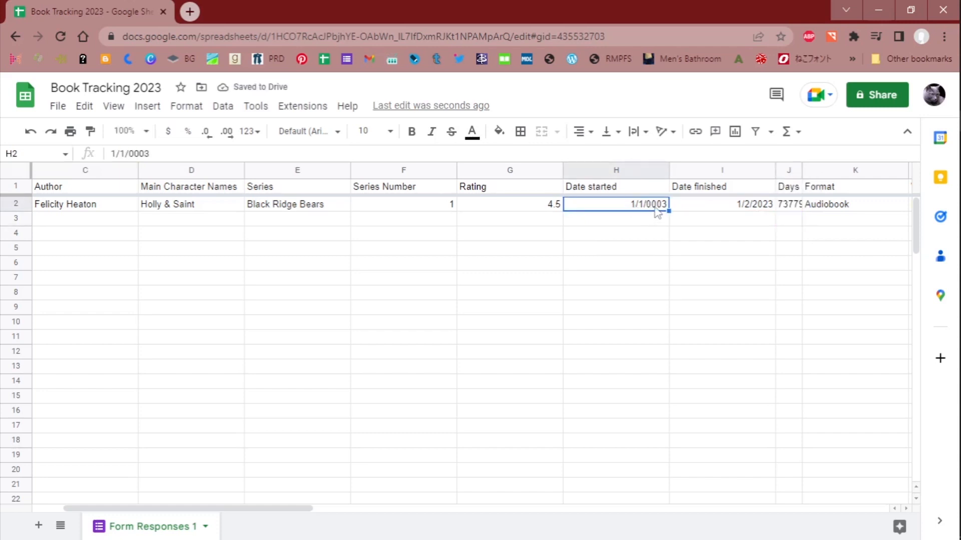
click(649, 219)
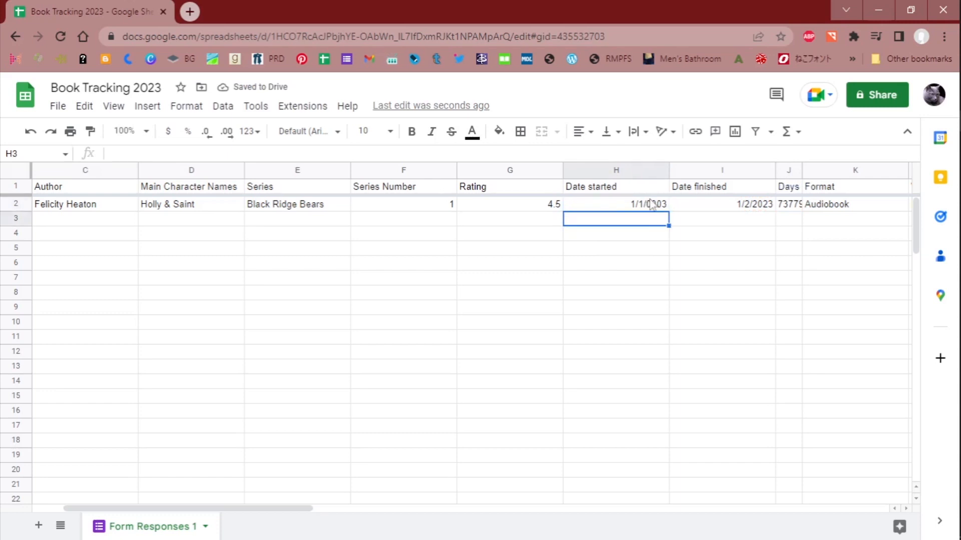
click(652, 206)
double_click(655, 205)
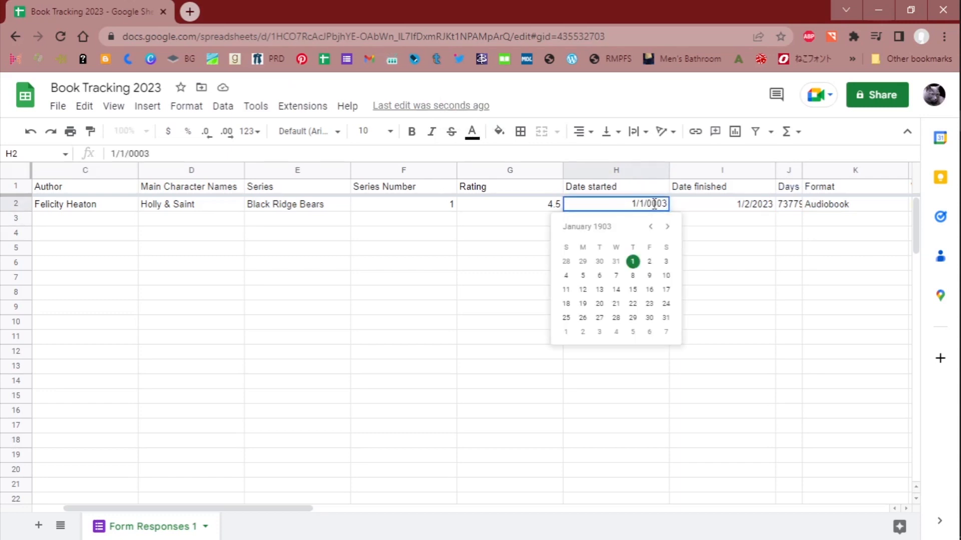
key(Delete)
key(Delete)
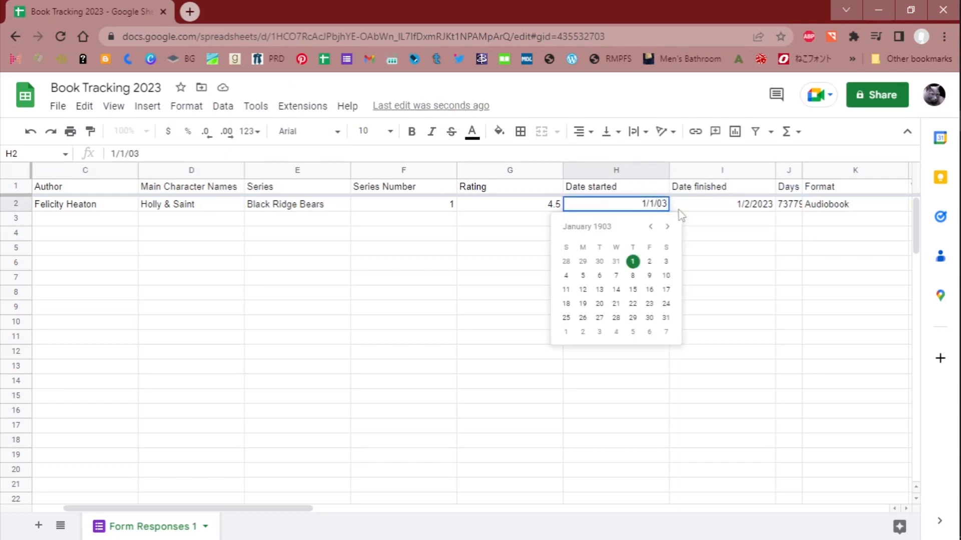
text(202)
key(Delete)
click(721, 230)
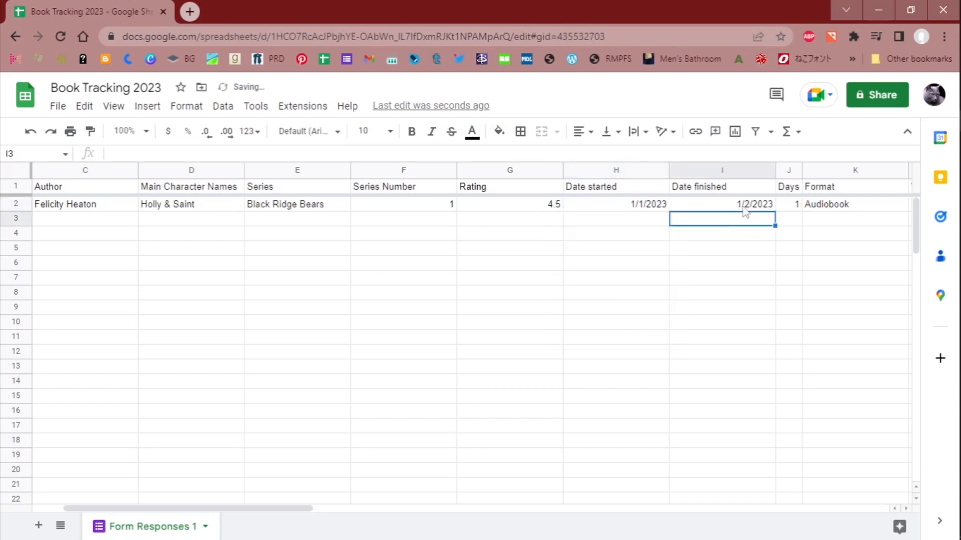
click(797, 205)
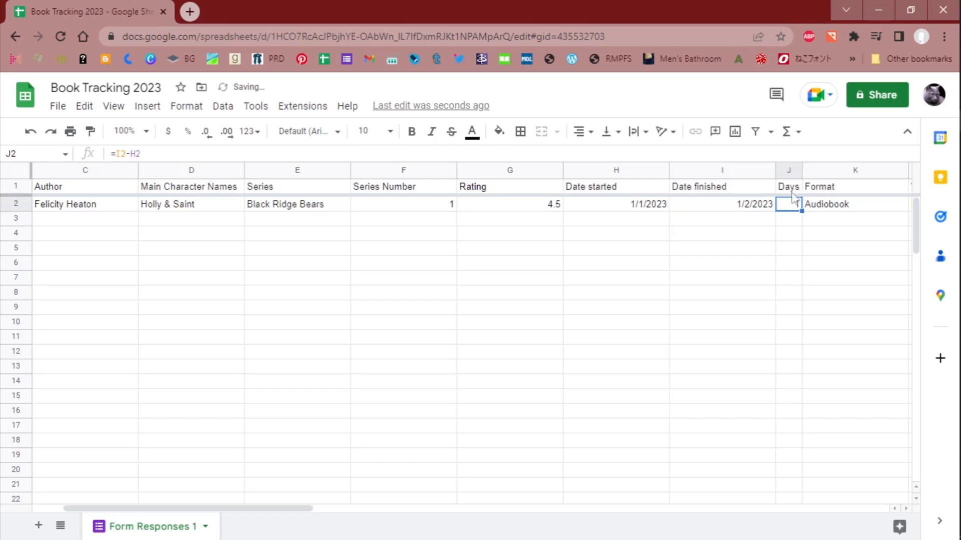
- Center the contents of the Rating, Date started and Date finished columns (G to I) horizontally
drag(530, 170, 700, 171)
click(581, 131)
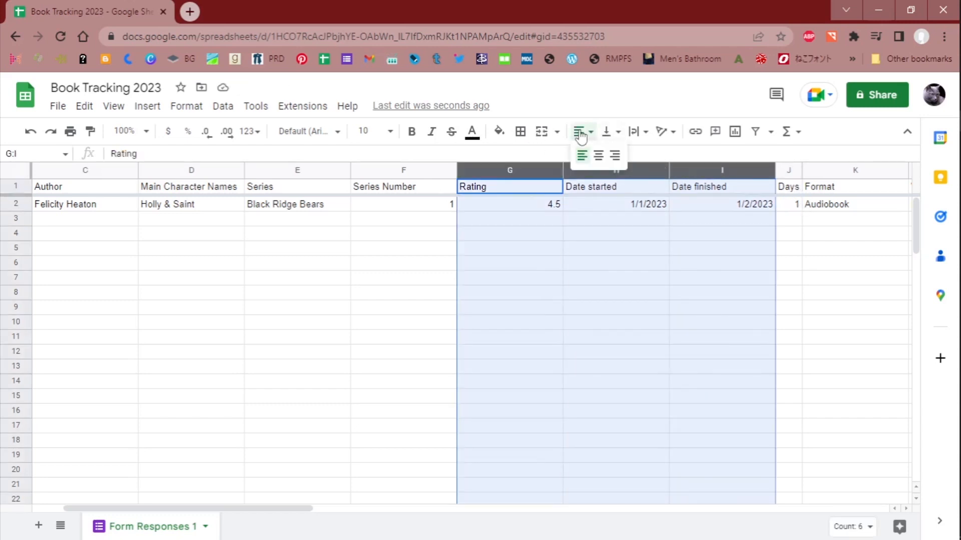
click(597, 153)
click(820, 208)
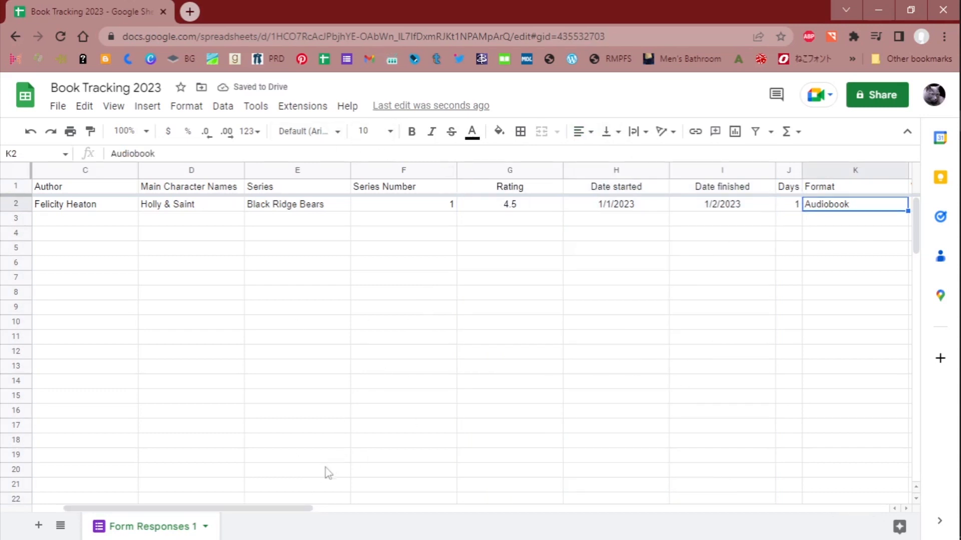
- Add a Notes column header in cell Y1, after the contemporary romance type column
drag(265, 508, 765, 517)
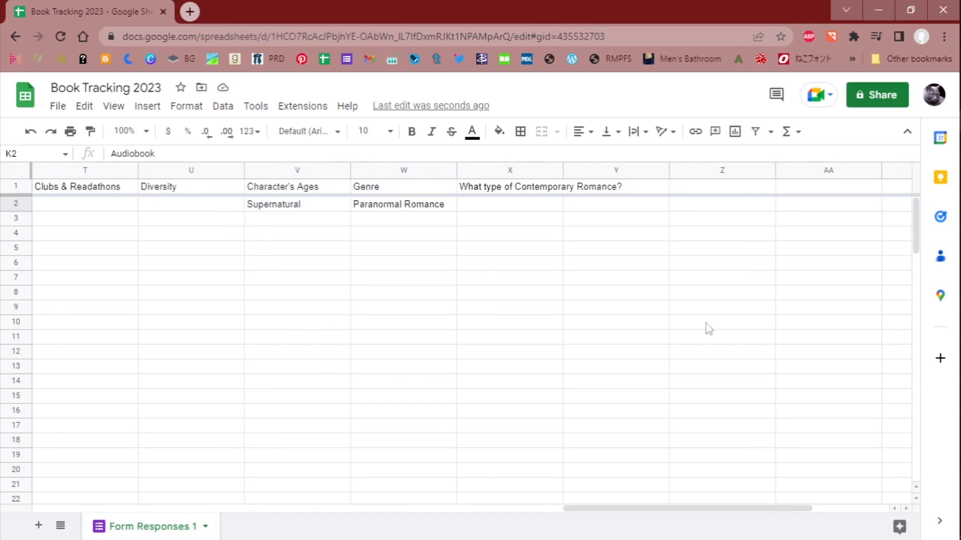
click(648, 192)
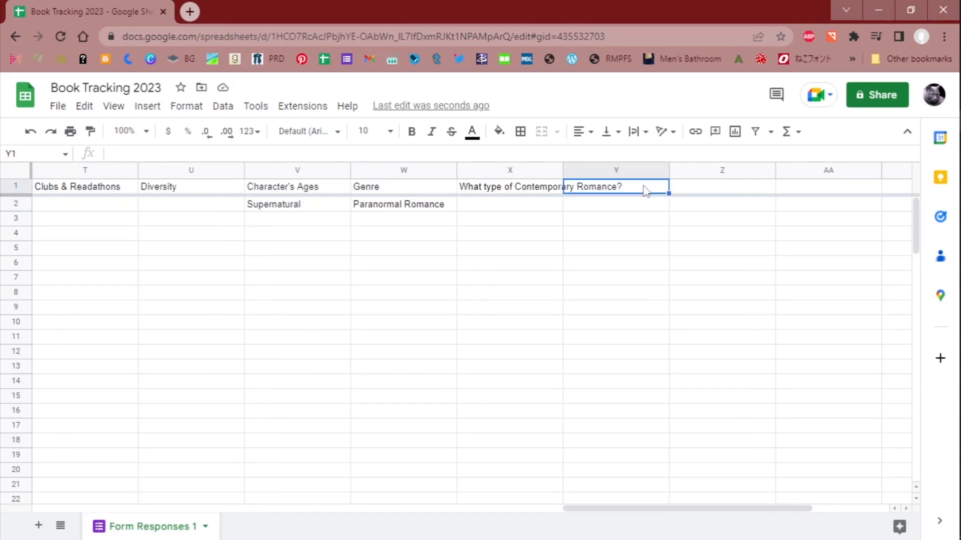
text(Notes)
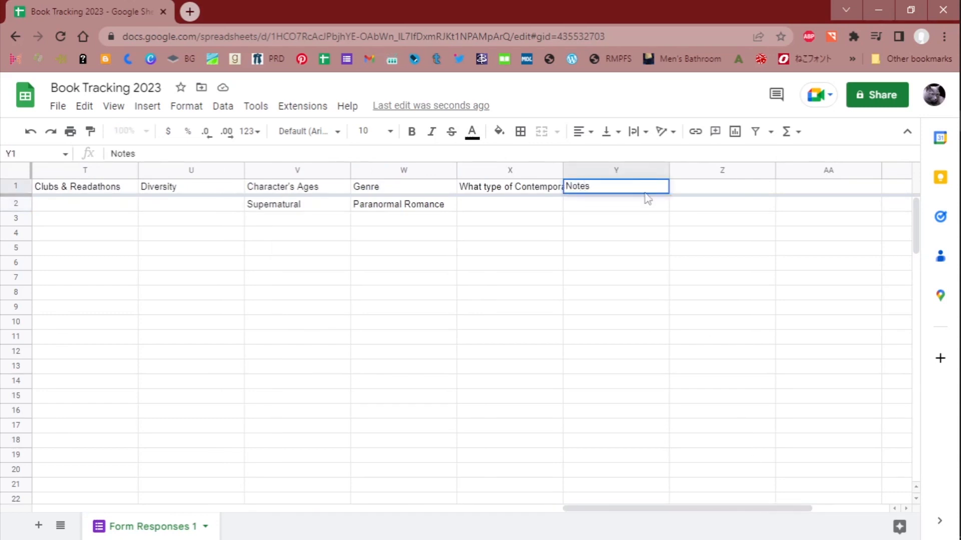
key(Return)
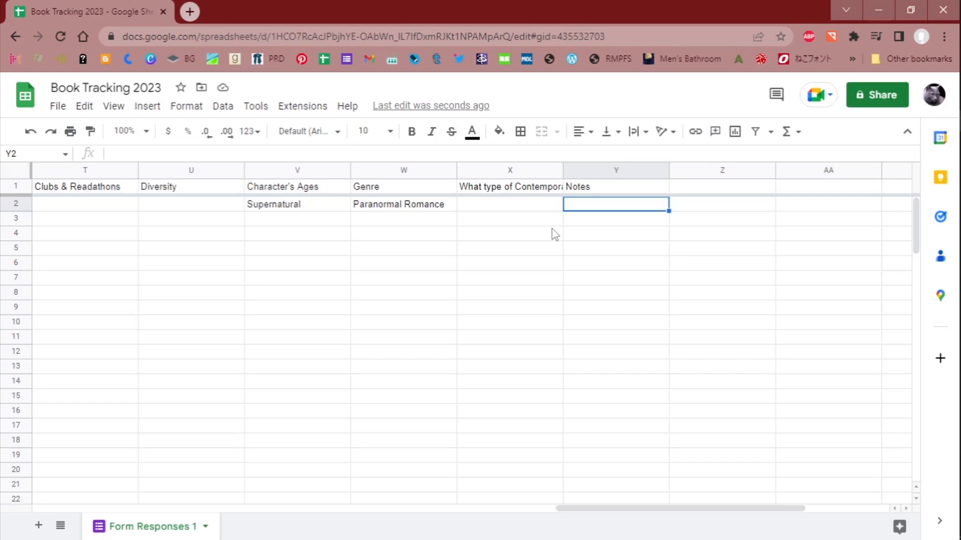
- Check the available sheet options for Form Responses 1 and dismiss them without choosing any
click(639, 500)
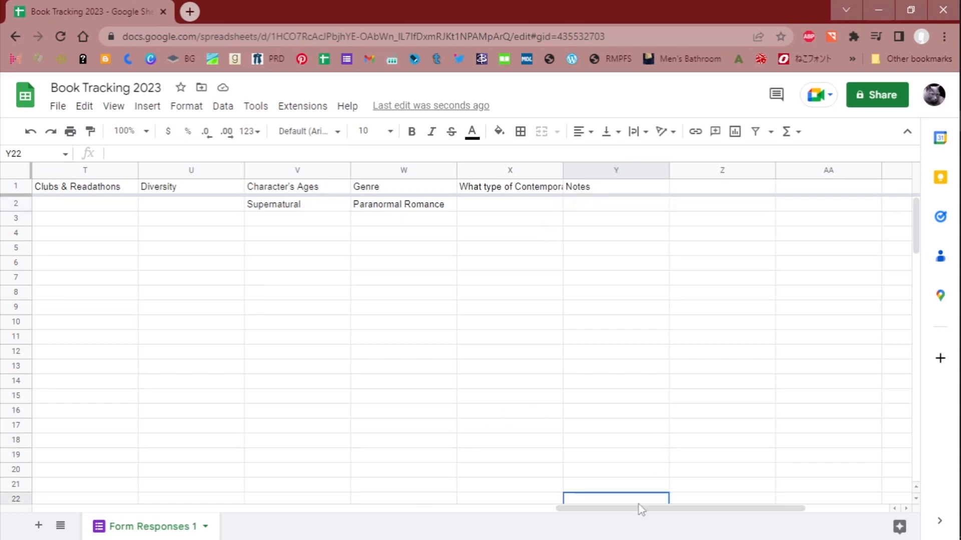
drag(641, 508, 49, 473)
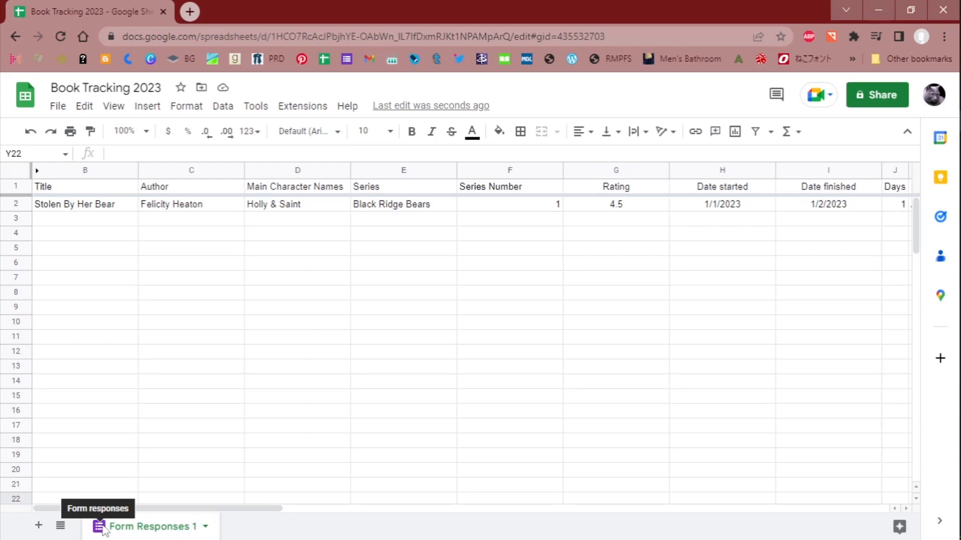
right_click(125, 532)
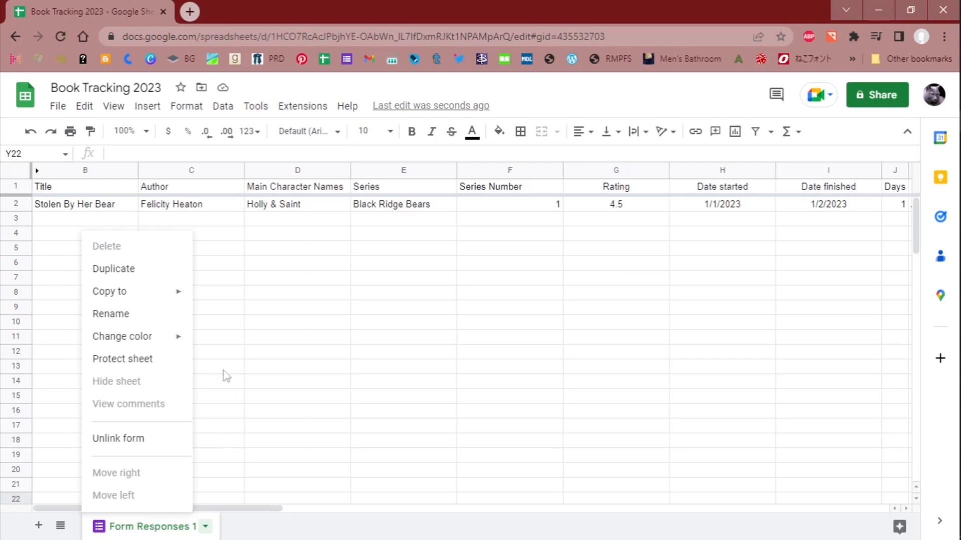
click(55, 224)
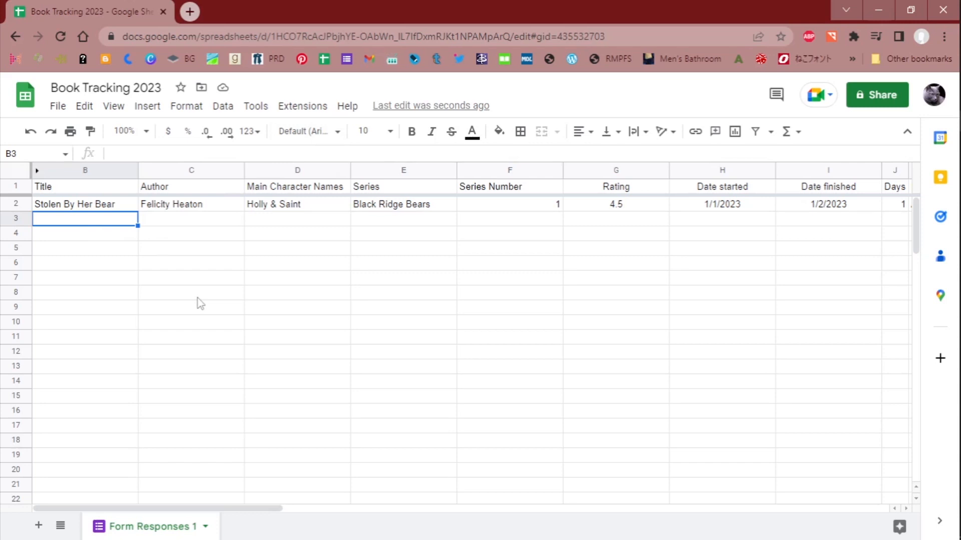
- Return to the list of spreadsheets and open Book Tracking 2022, checking the last January entries in its Responses sheet
click(31, 95)
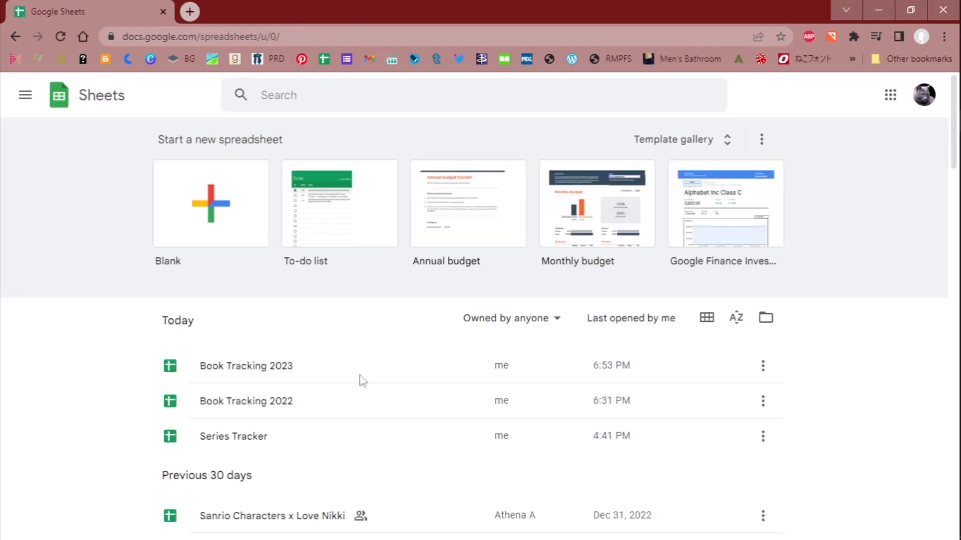
click(283, 406)
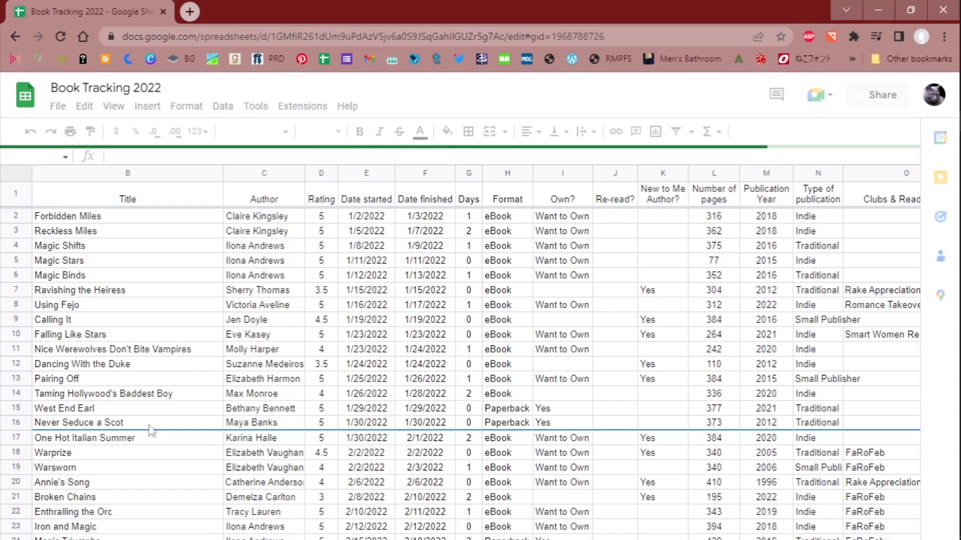
drag(150, 425, 447, 417)
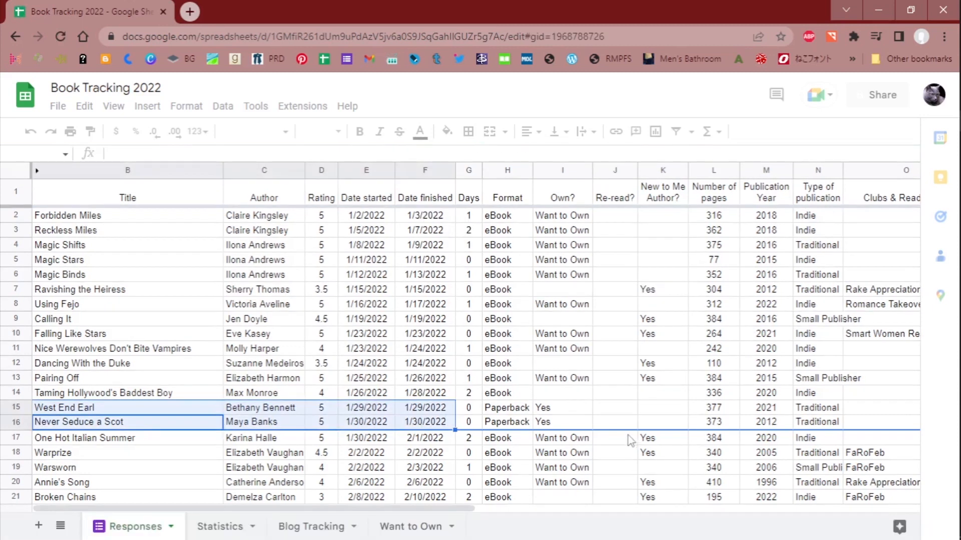
click(629, 382)
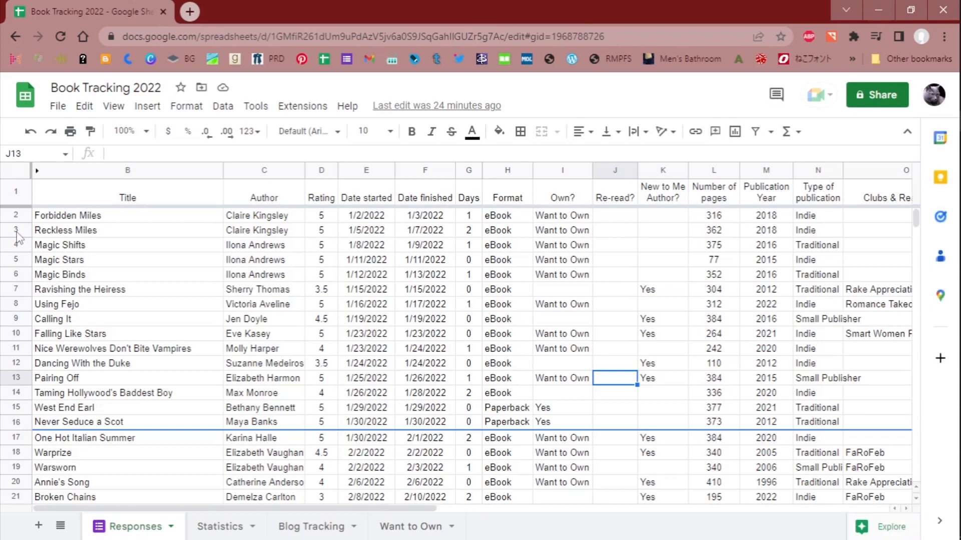
- Try hiding rows 2 to 16 of the Responses sheet and undo it
drag(14, 215, 14, 421)
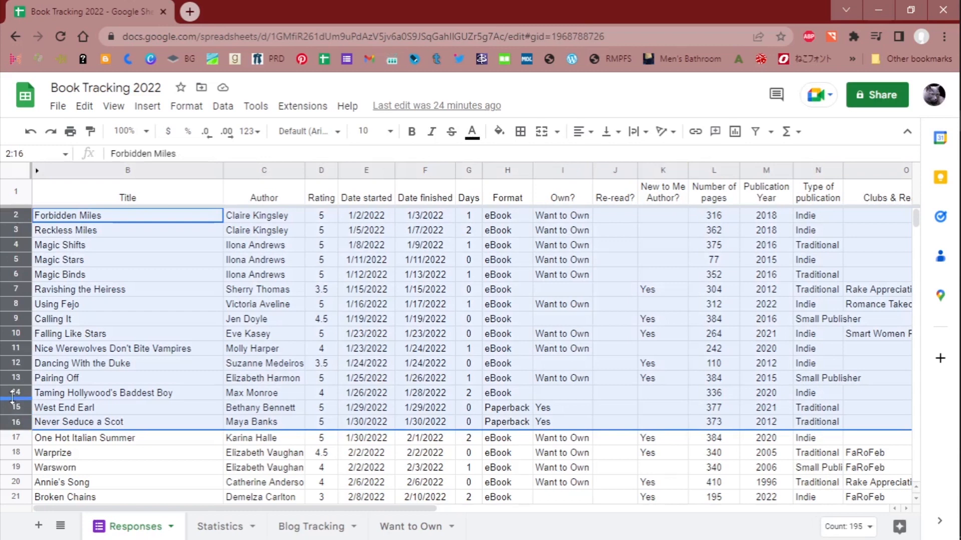
right_click(15, 403)
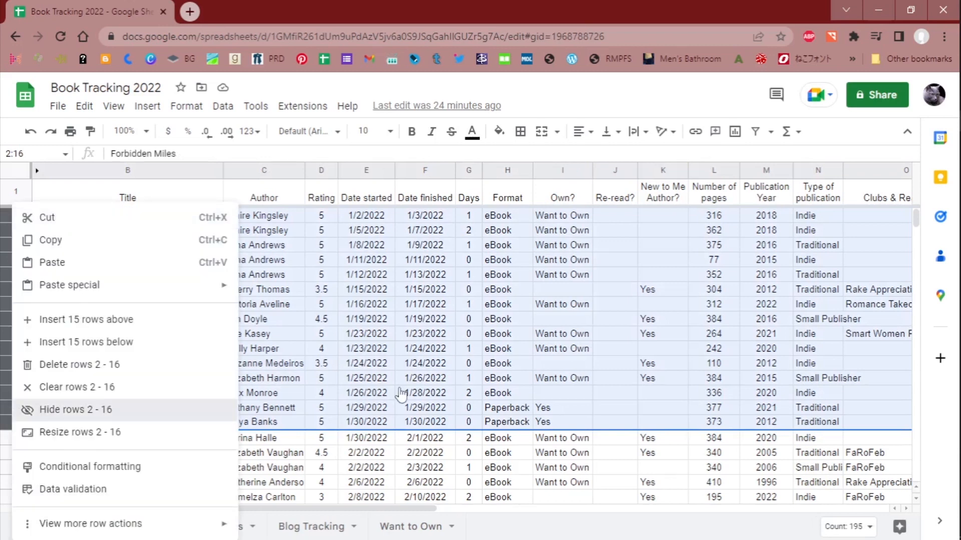
click(60, 409)
click(300, 351)
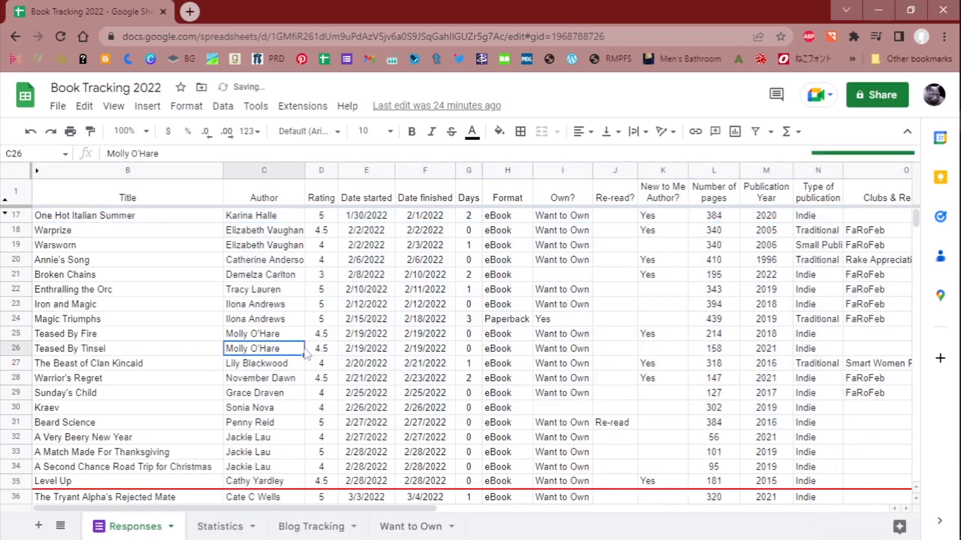
click(31, 134)
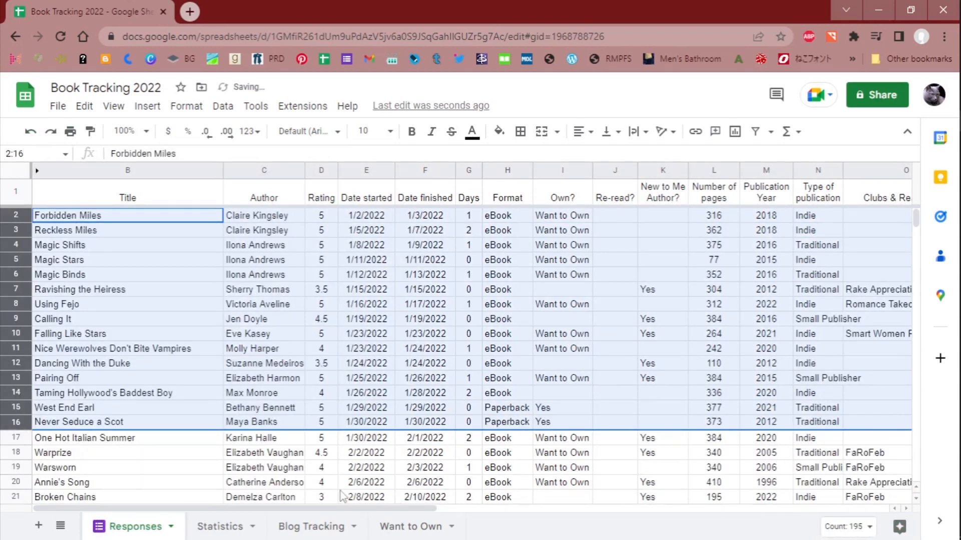
- Examine the 2022 Responses sheet across its columns and rows, including the colored lines separating the months
drag(388, 514, 658, 514)
scroll(620, 442, down, 20)
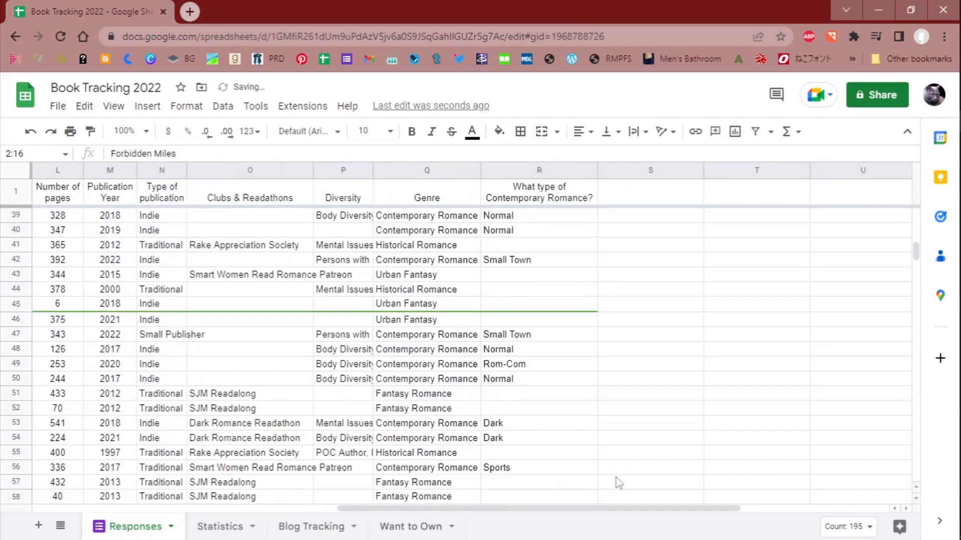
scroll(620, 489, down, 19)
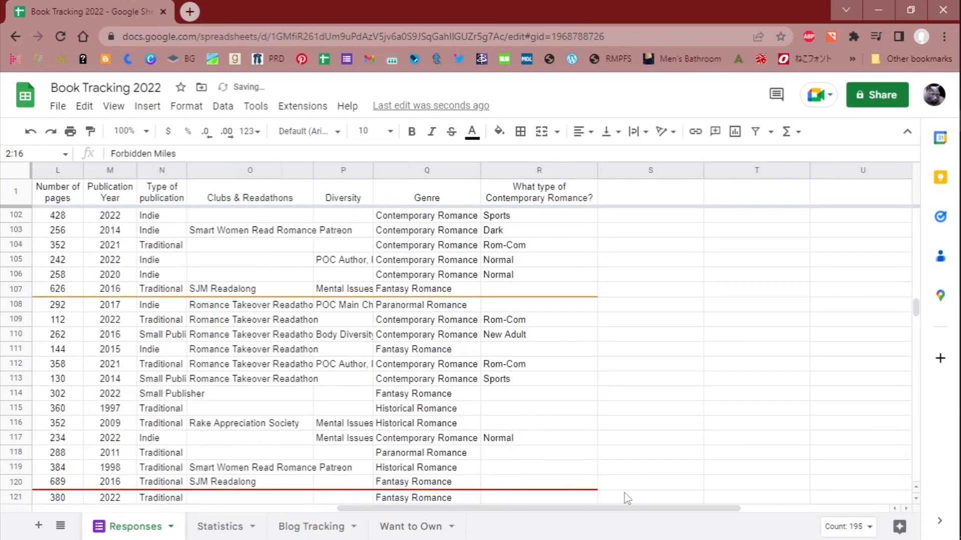
scroll(631, 285, down, 5)
scroll(637, 253, up, 3)
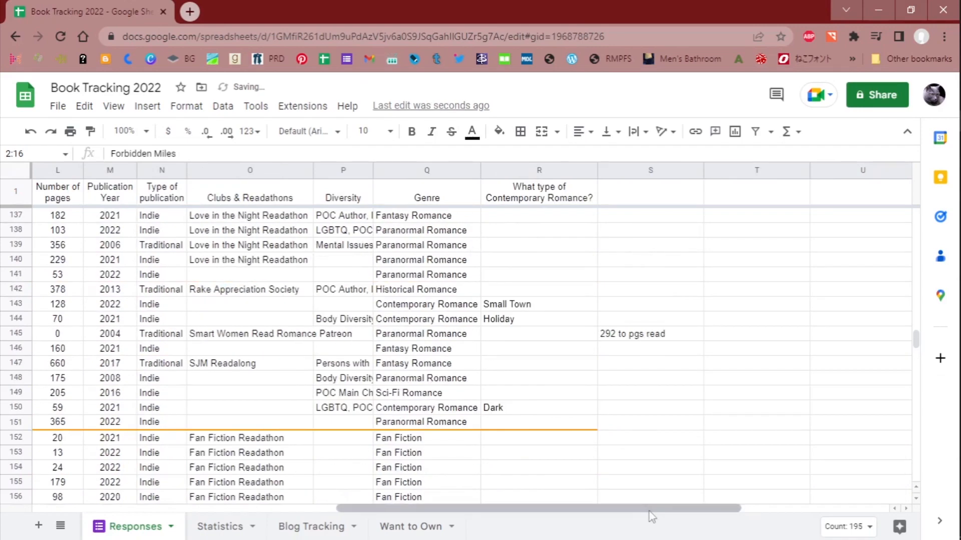
drag(652, 510, 275, 511)
scroll(332, 426, down, 2)
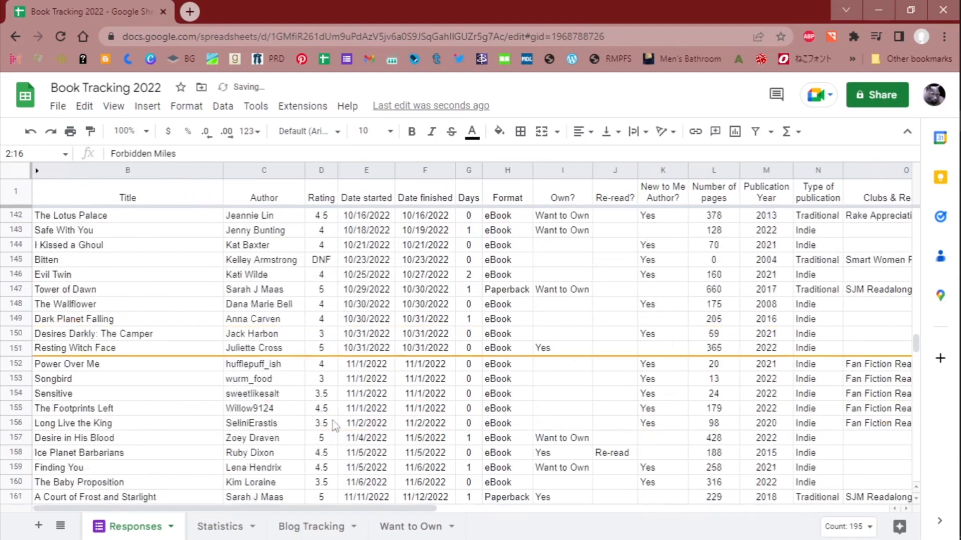
scroll(333, 425, up, 8)
scroll(334, 425, up, 20)
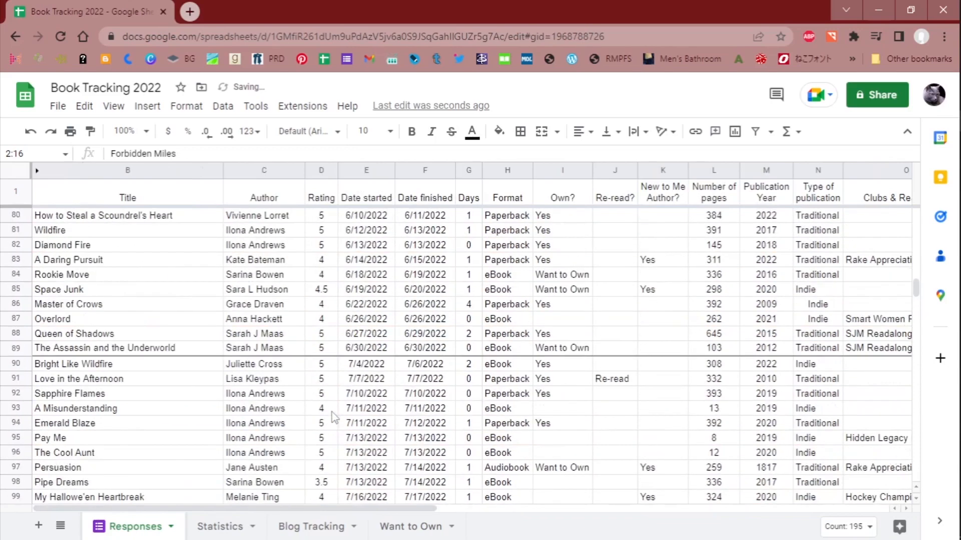
scroll(330, 415, up, 11)
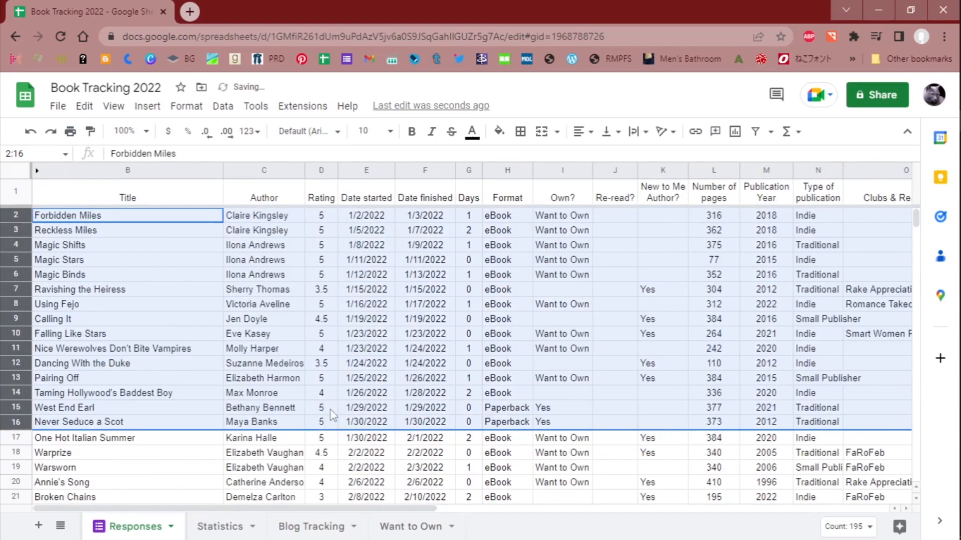
click(131, 440)
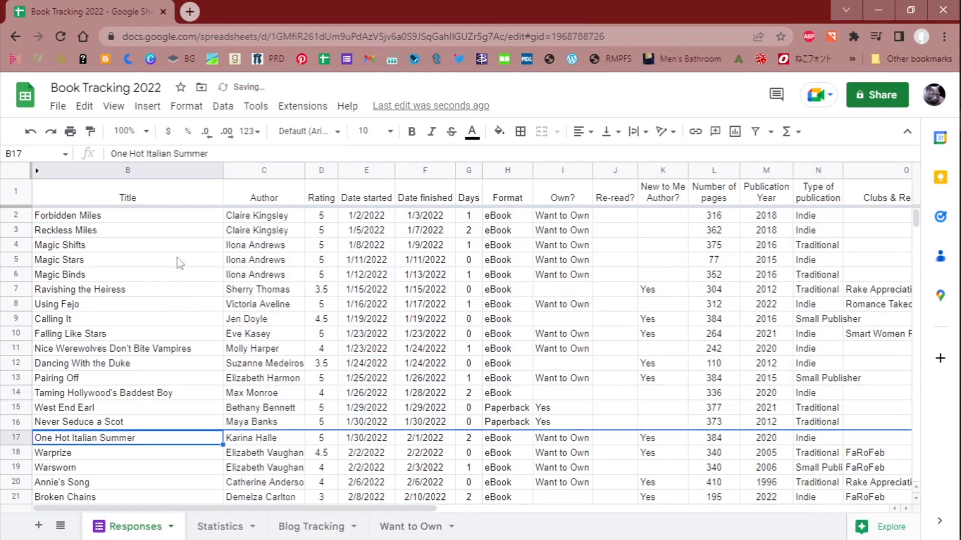
- Open the Statistics sheet and examine its monthly tables, from books read and ratings to publication year and publication type
click(227, 534)
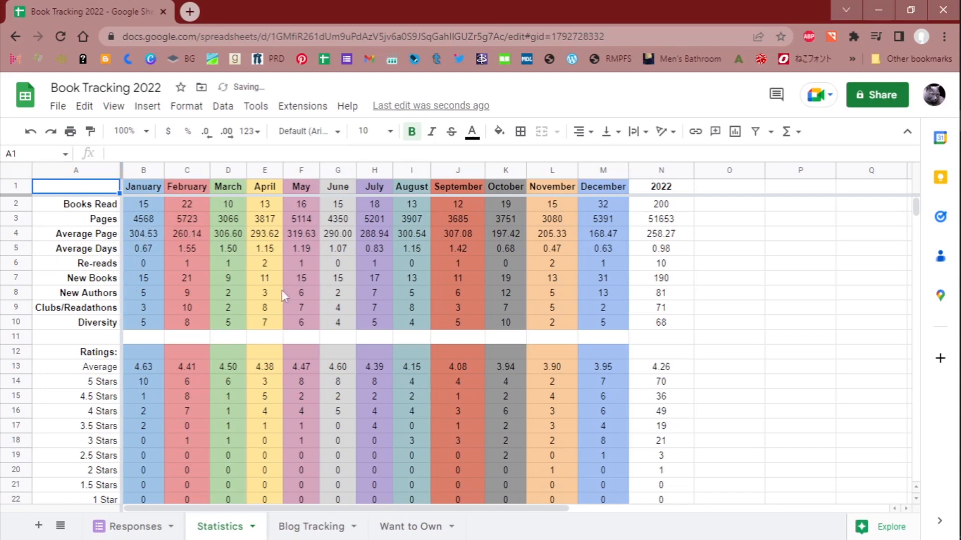
scroll(281, 290, down, 4)
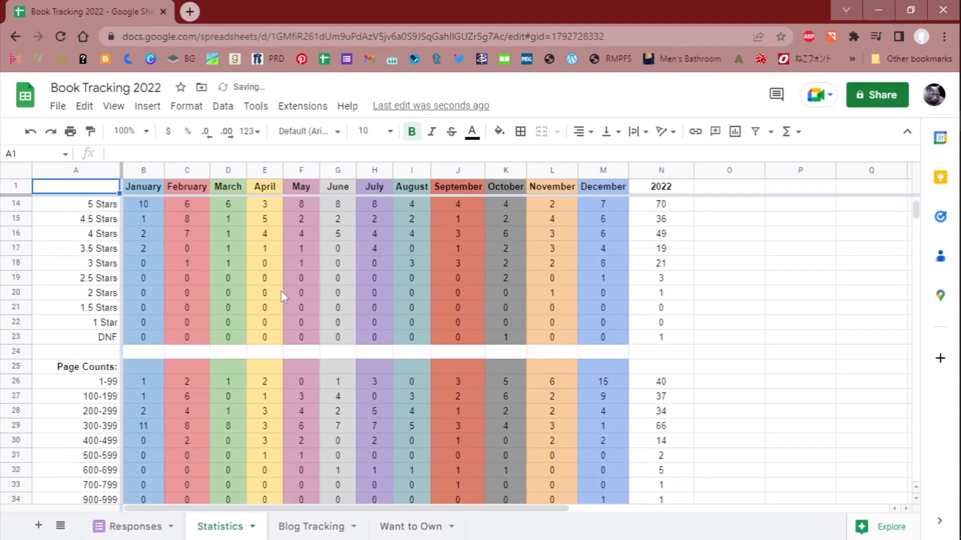
scroll(281, 291, down, 5)
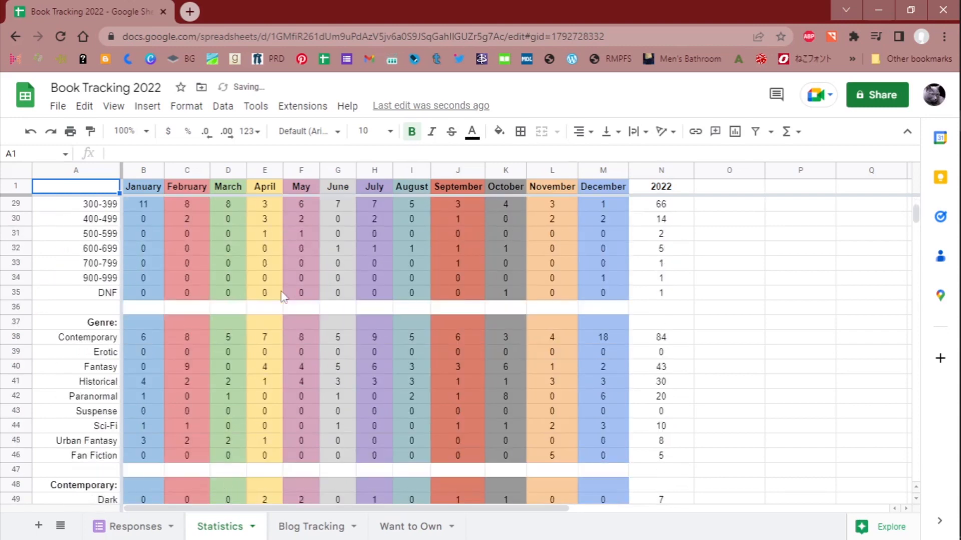
scroll(281, 291, down, 5)
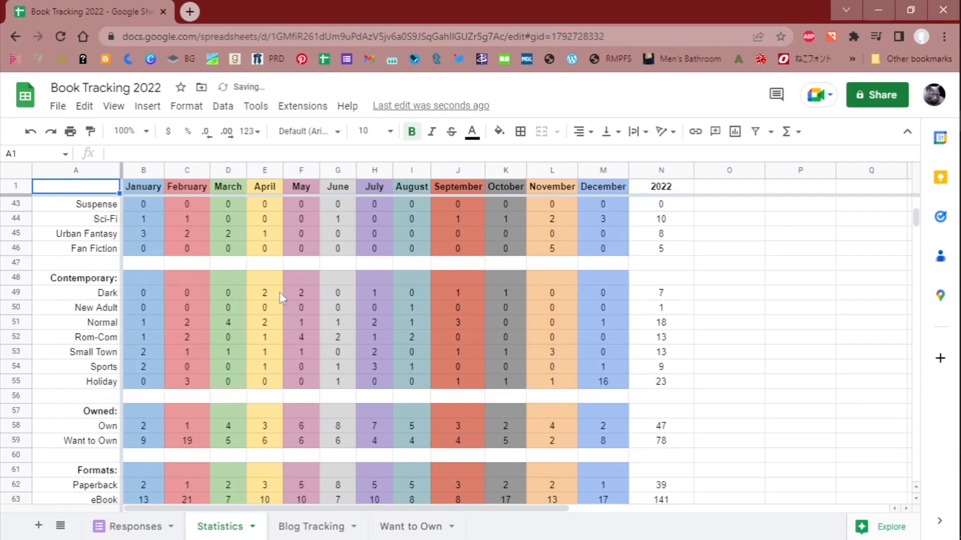
scroll(280, 297, down, 2)
scroll(281, 296, down, 4)
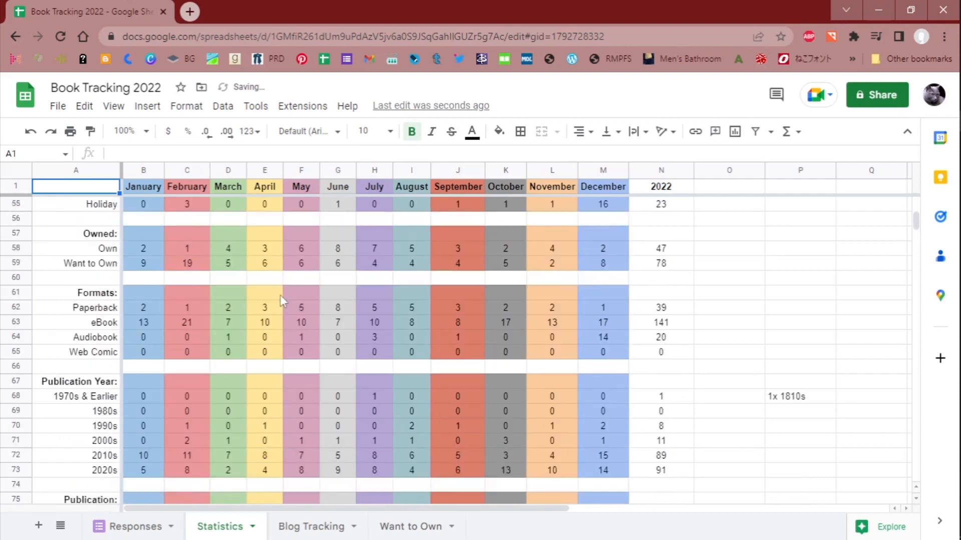
scroll(281, 300, down, 2)
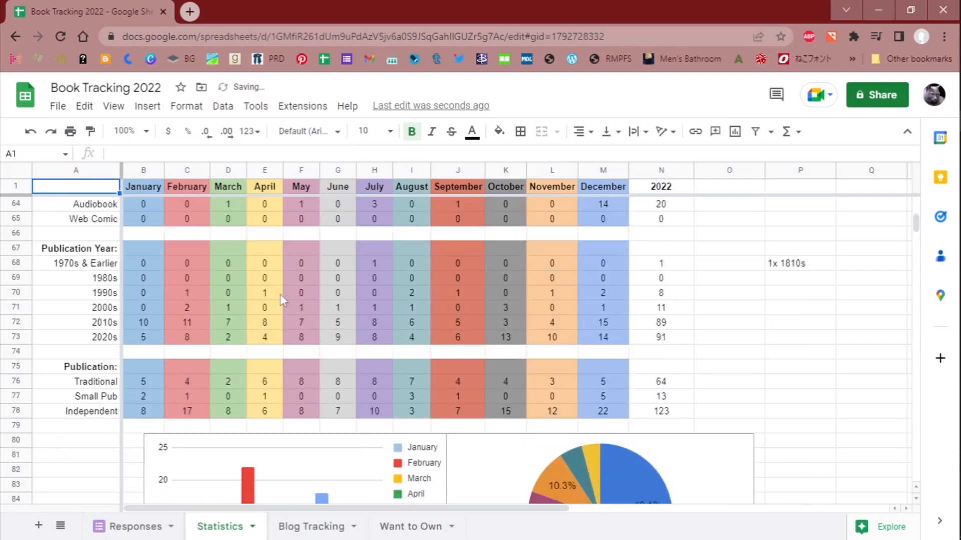
- Examine the bar and pie charts below the tables on the Statistics sheet
scroll(455, 278, down, 6)
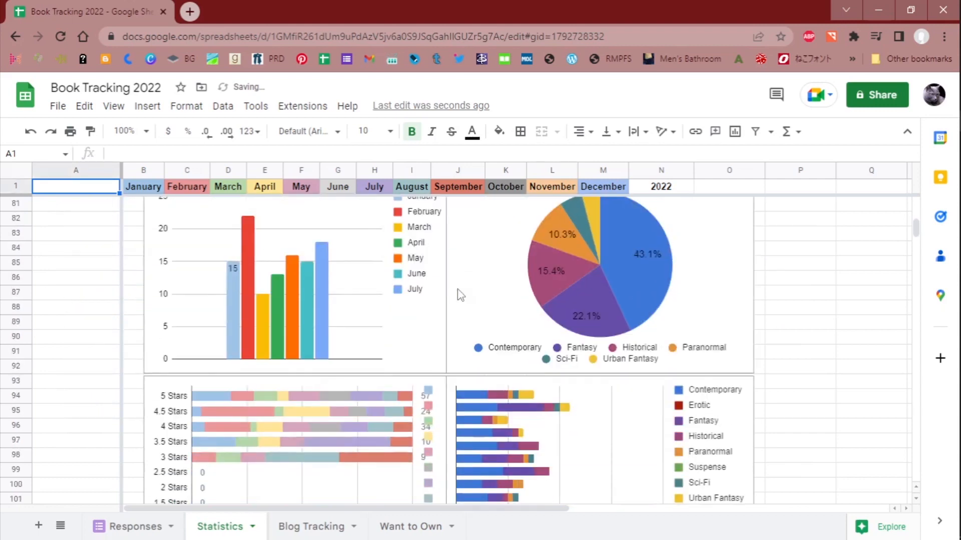
scroll(460, 296, down, 3)
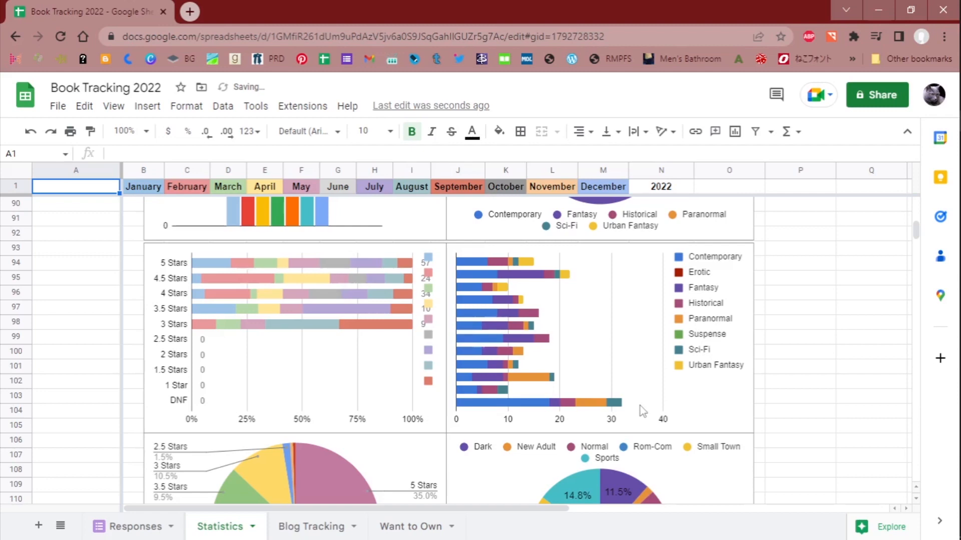
scroll(642, 410, down, 9)
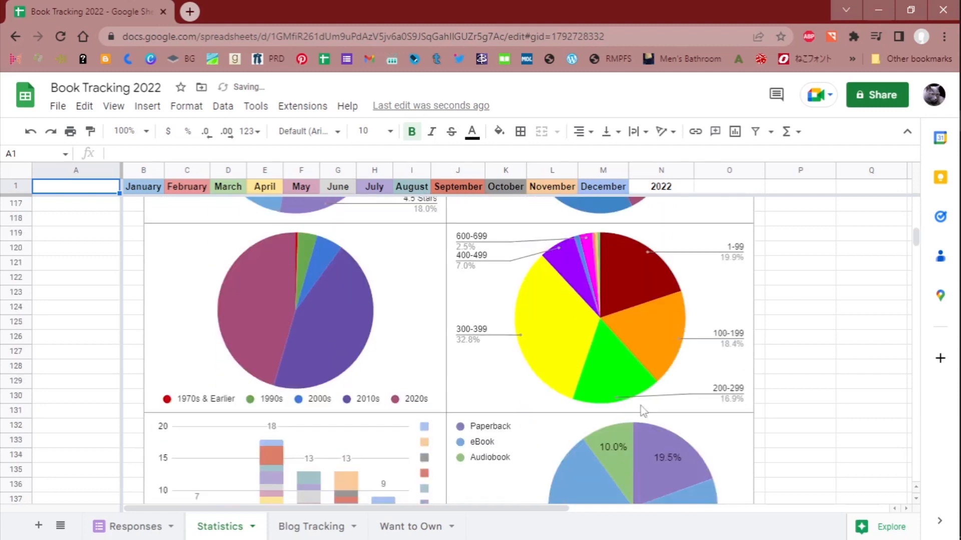
scroll(643, 410, down, 3)
scroll(640, 404, down, 5)
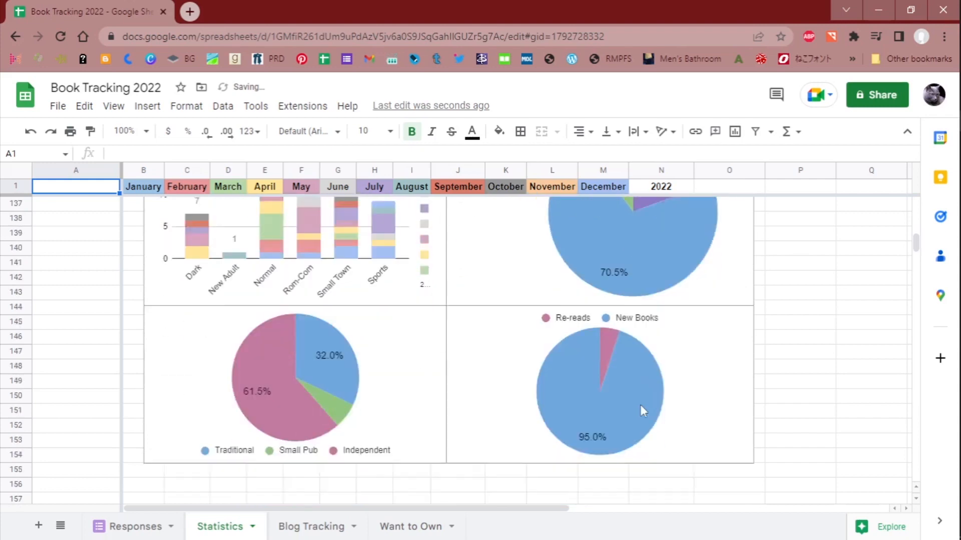
- Review the rating and genre charts on the Statistics sheet again and return to the monthly tables at its start
scroll(642, 408, up, 9)
scroll(647, 410, up, 15)
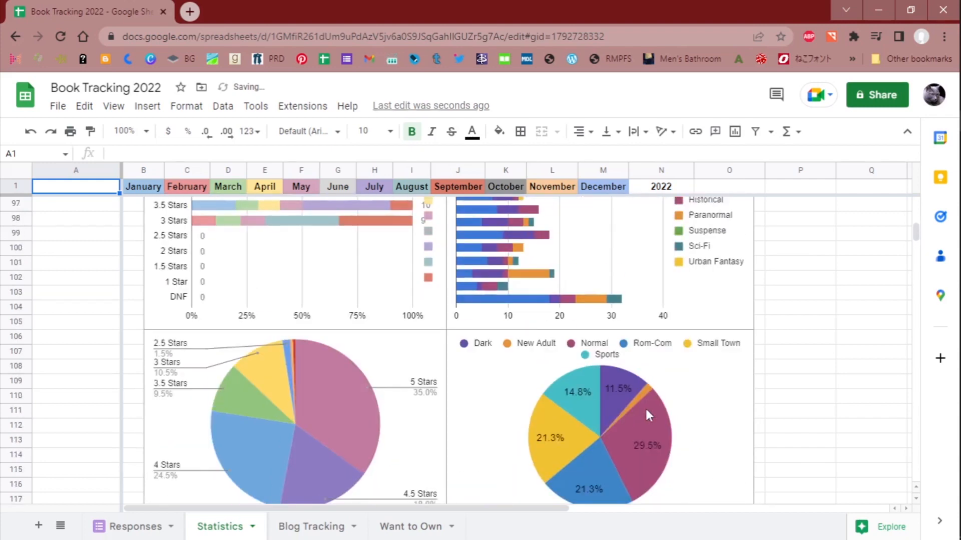
scroll(649, 405, down, 7)
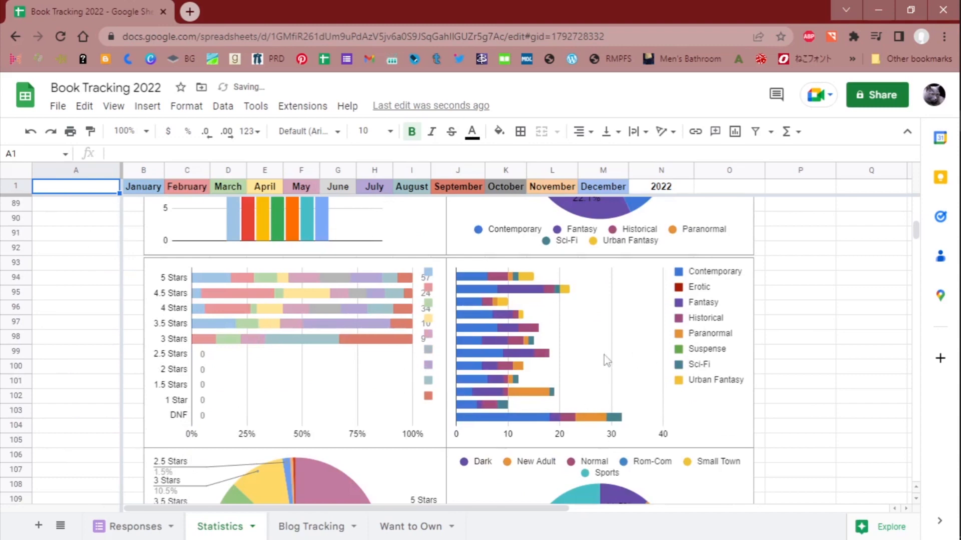
scroll(605, 360, down, 3)
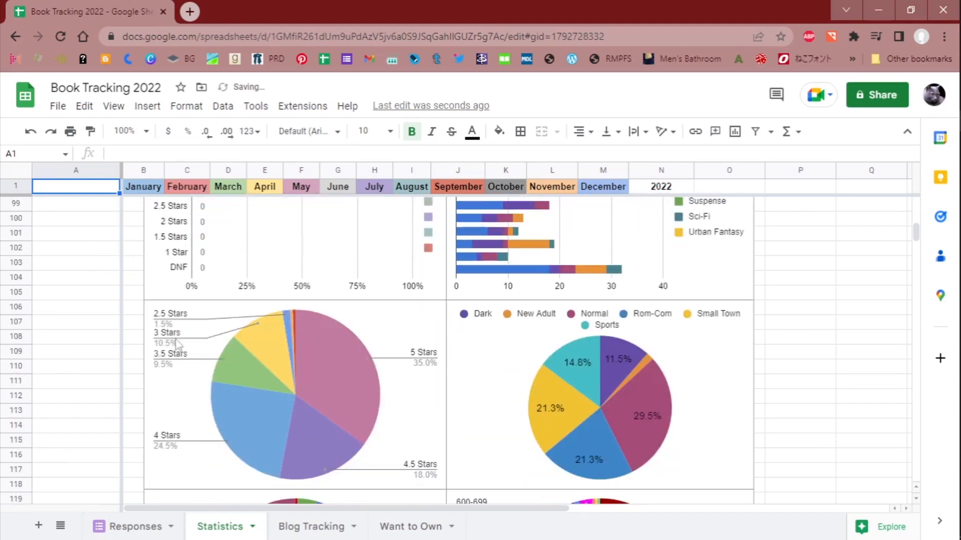
scroll(478, 385, up, 7)
scroll(487, 347, up, 20)
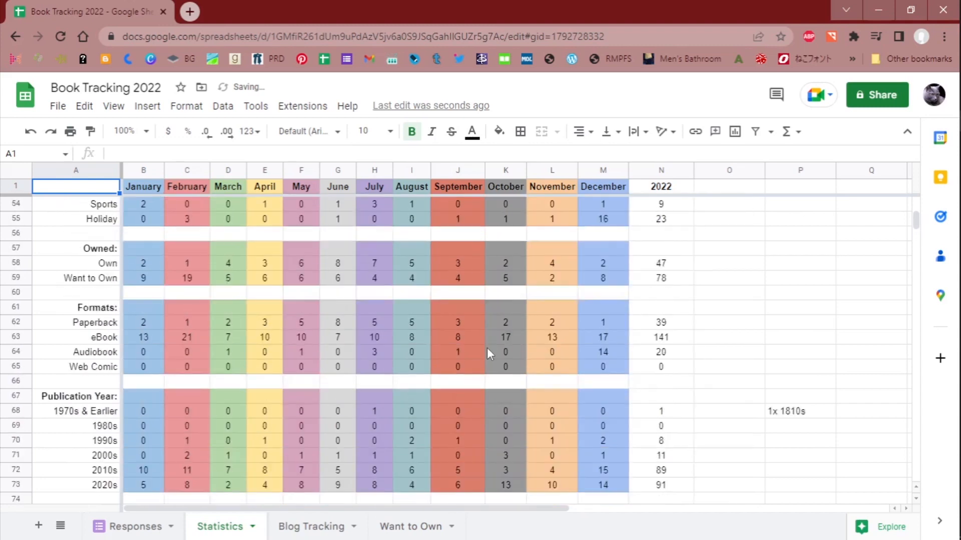
scroll(490, 351, up, 4)
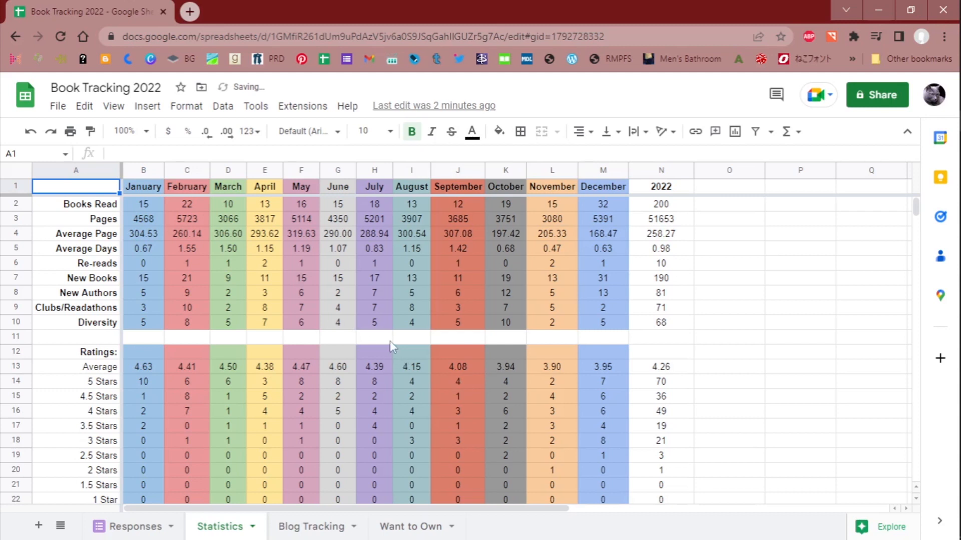
- Open the Blog Tracking sheet and examine the Title Q4 list with its Prep, Written and Posted checkboxes
click(308, 534)
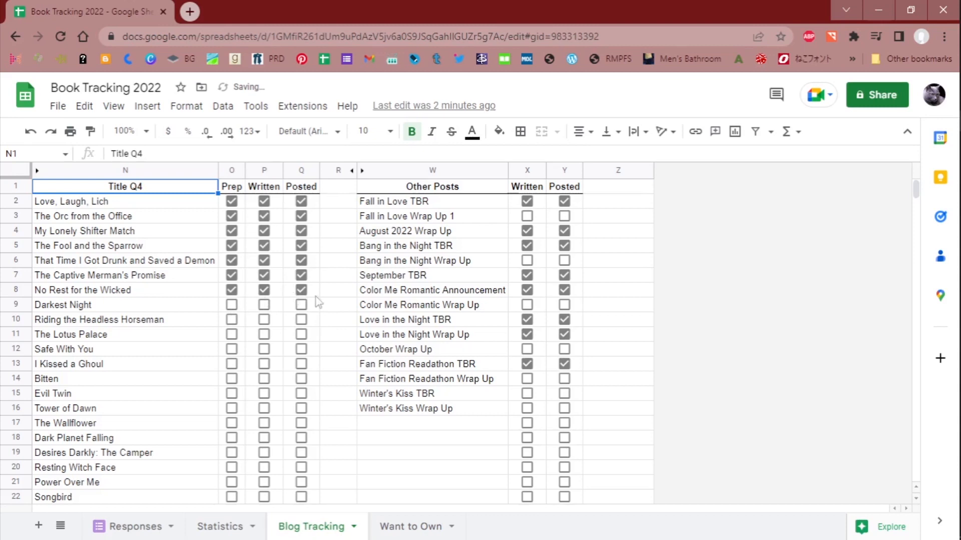
scroll(350, 318, down, 10)
scroll(343, 368, up, 10)
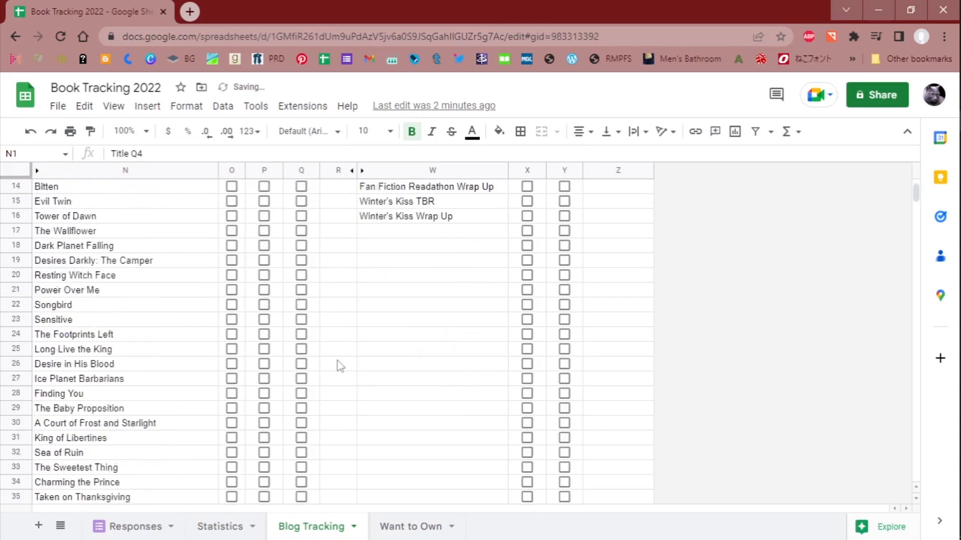
scroll(330, 348, down, 15)
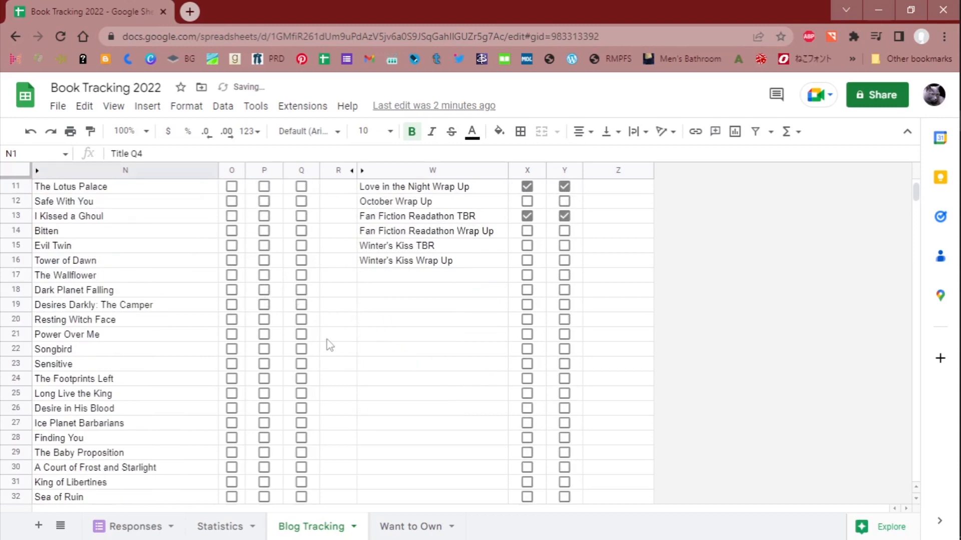
scroll(328, 343, down, 5)
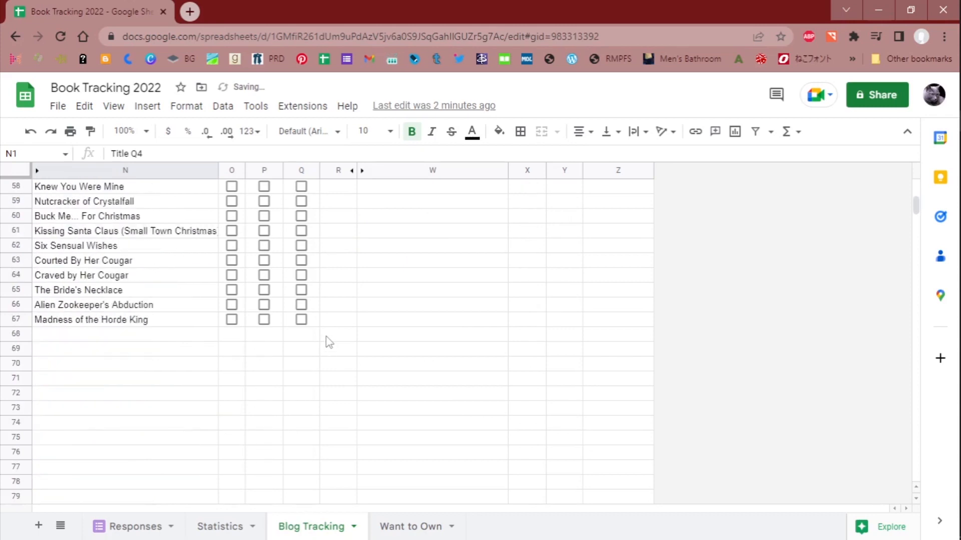
scroll(250, 346, up, 4)
scroll(264, 361, up, 16)
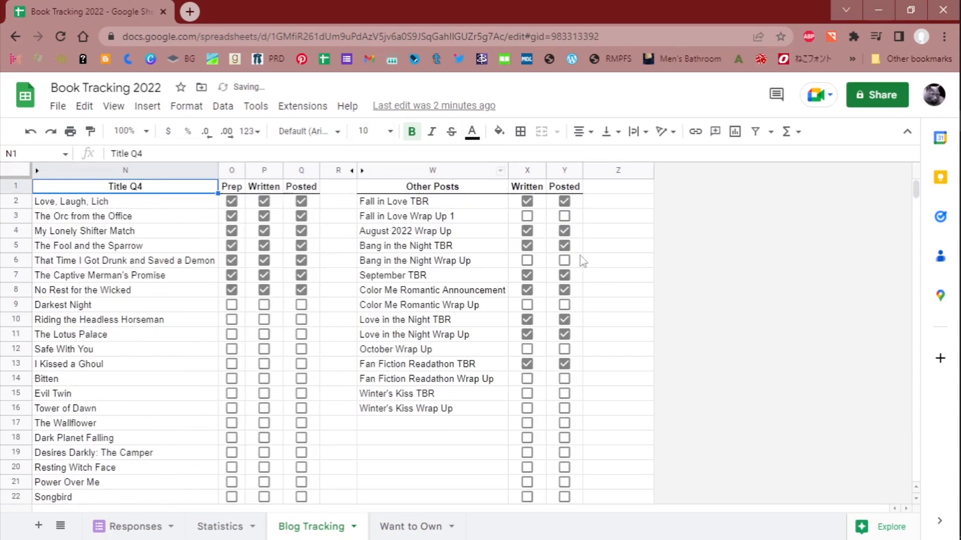
- Examine the Other Posts list with its Written and Posted checkboxes alongside the remaining Q4 titles
scroll(555, 358, down, 6)
scroll(553, 357, down, 2)
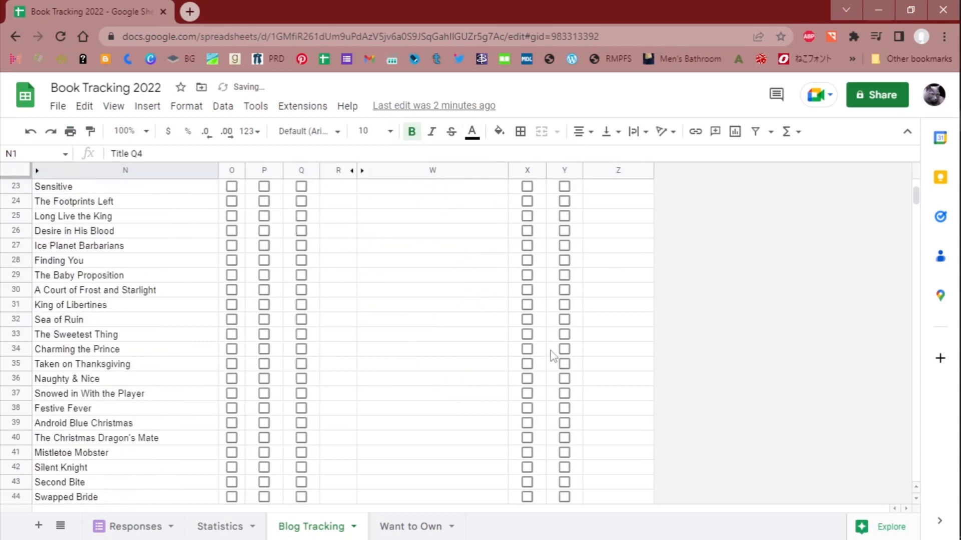
scroll(525, 300, up, 8)
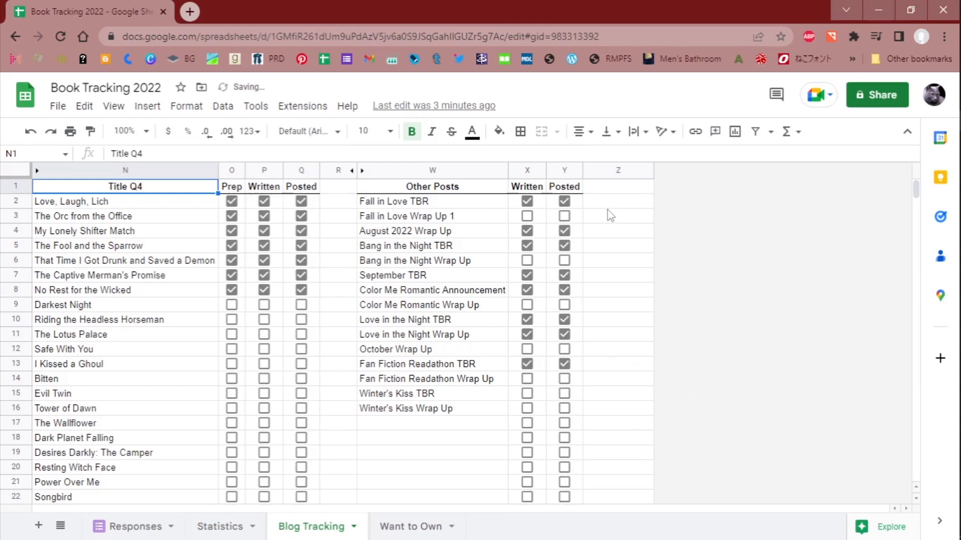
scroll(611, 216, down, 16)
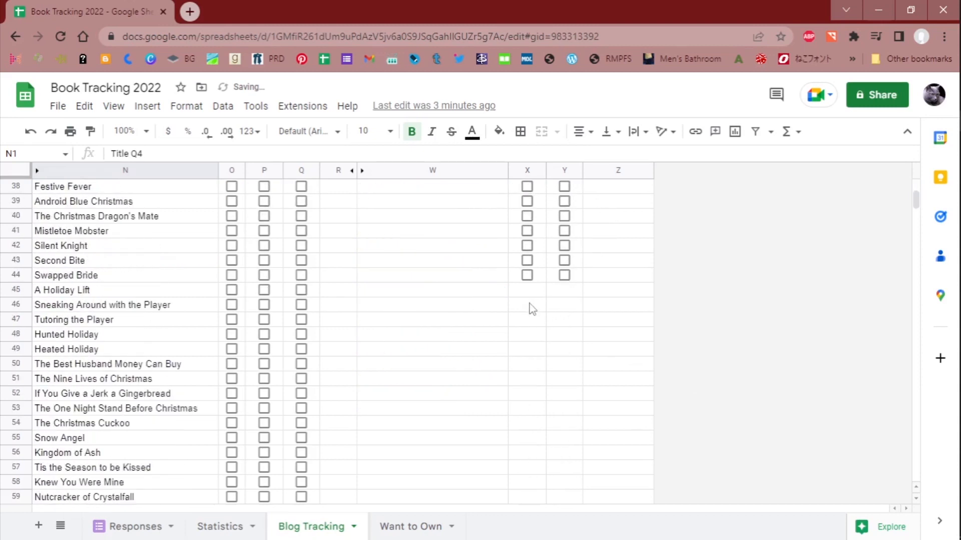
scroll(529, 303, down, 1)
scroll(530, 302, up, 10)
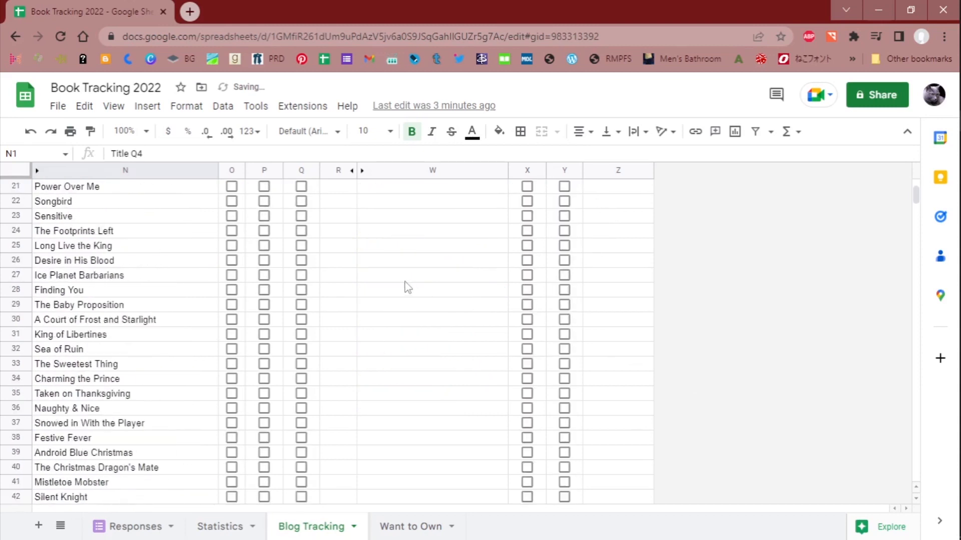
scroll(121, 305, down, 3)
scroll(167, 292, up, 4)
scroll(167, 291, down, 4)
scroll(167, 291, up, 8)
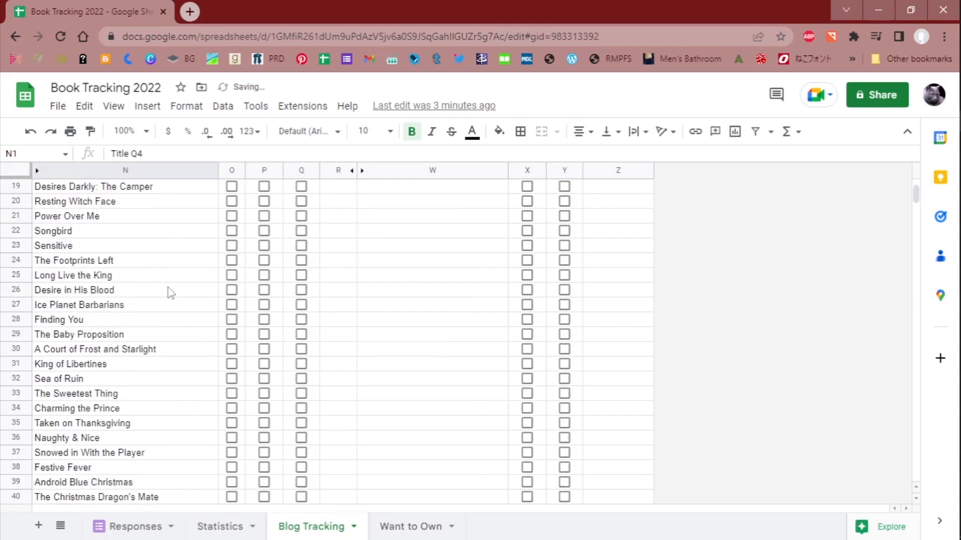
scroll(168, 292, up, 2)
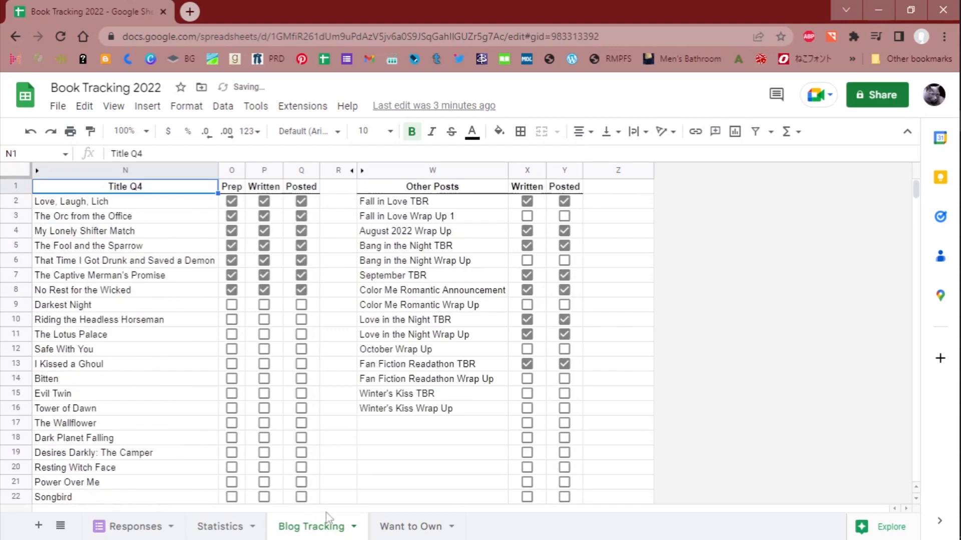
- Open the Want to Own sheet and examine its author and title pivot tables down the rows
click(411, 529)
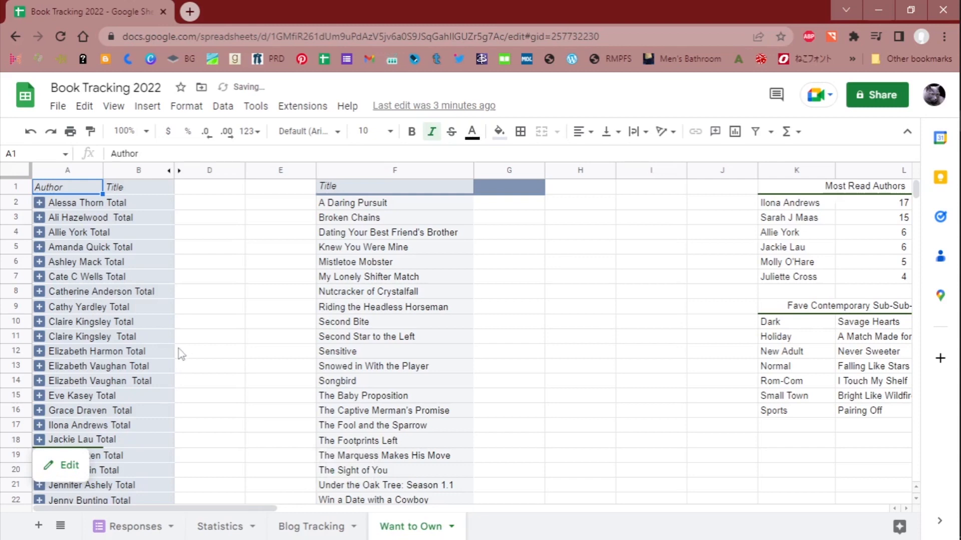
scroll(181, 354, down, 4)
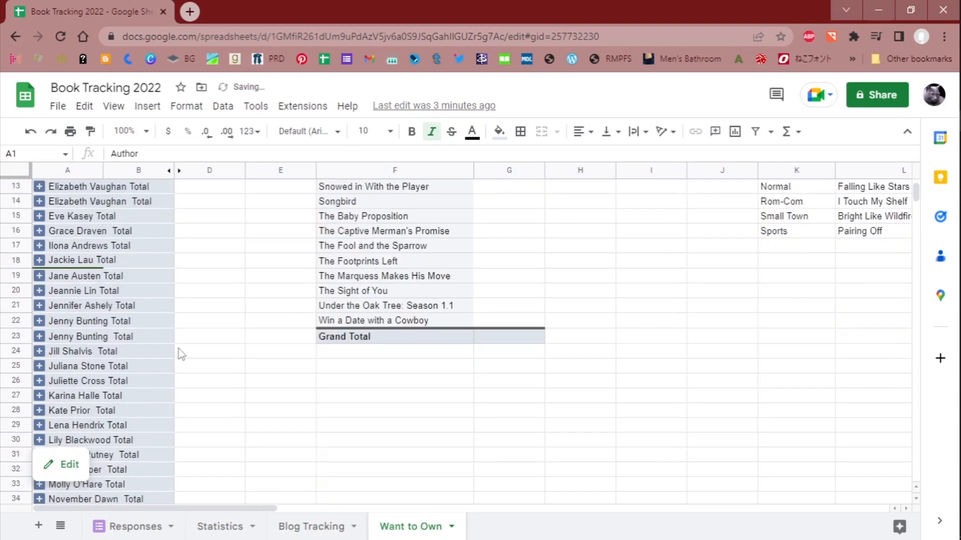
scroll(181, 354, down, 2)
scroll(181, 354, up, 6)
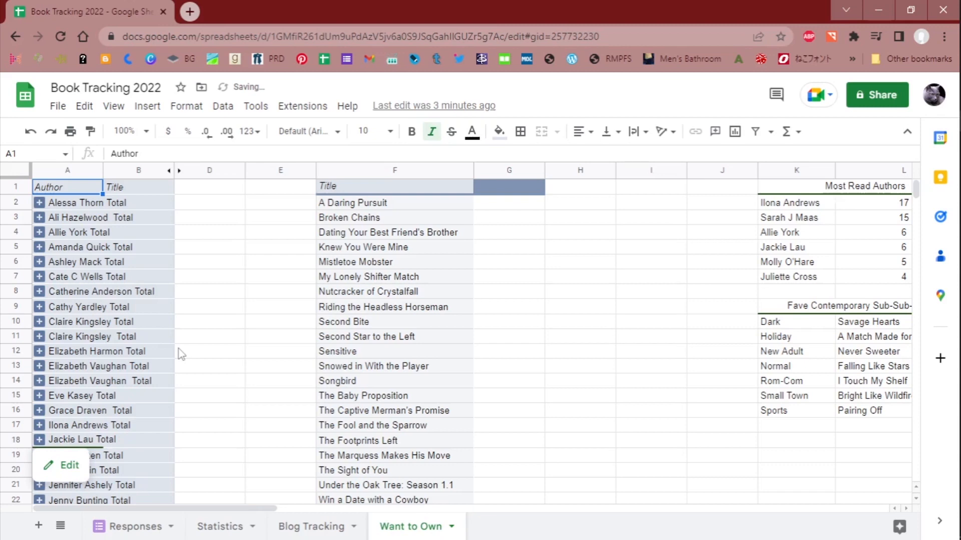
scroll(150, 290, down, 5)
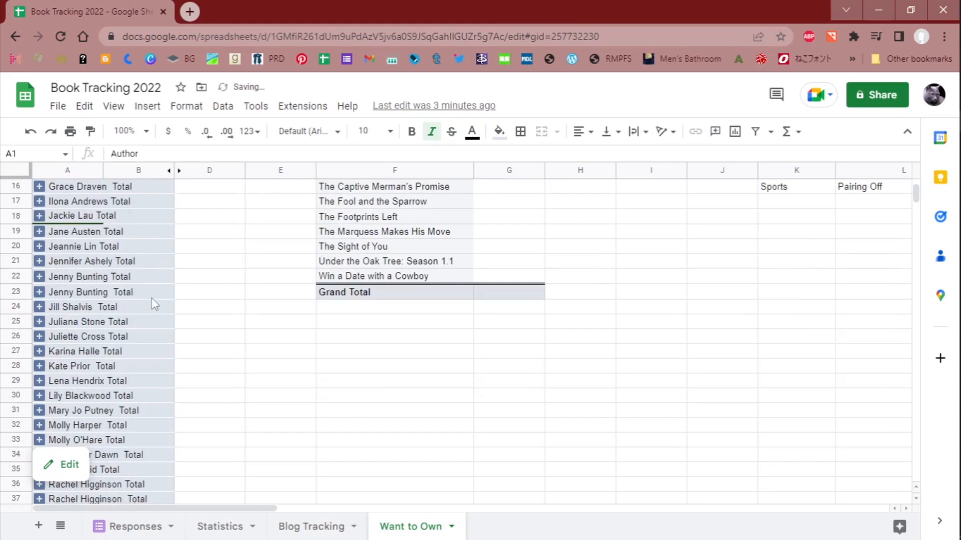
scroll(166, 308, down, 2)
scroll(166, 308, up, 5)
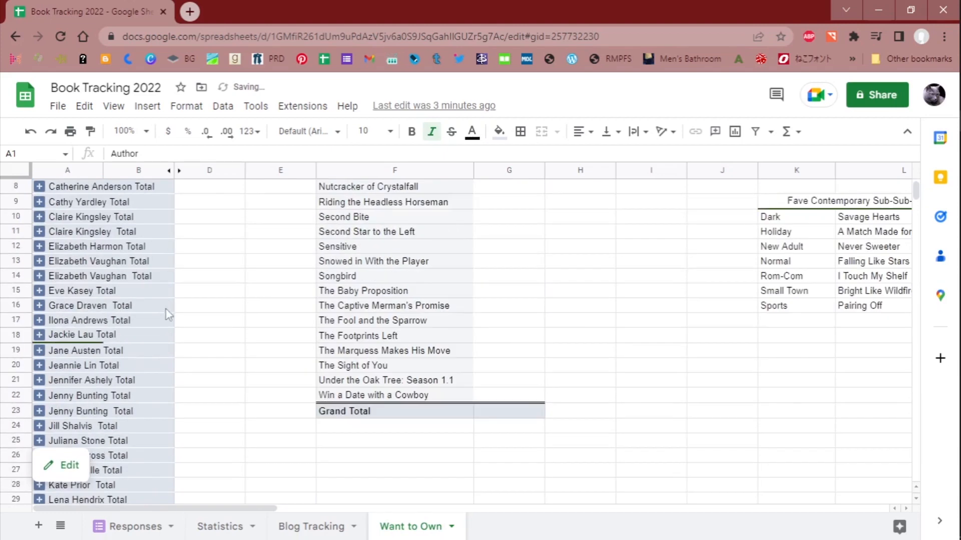
scroll(166, 308, up, 3)
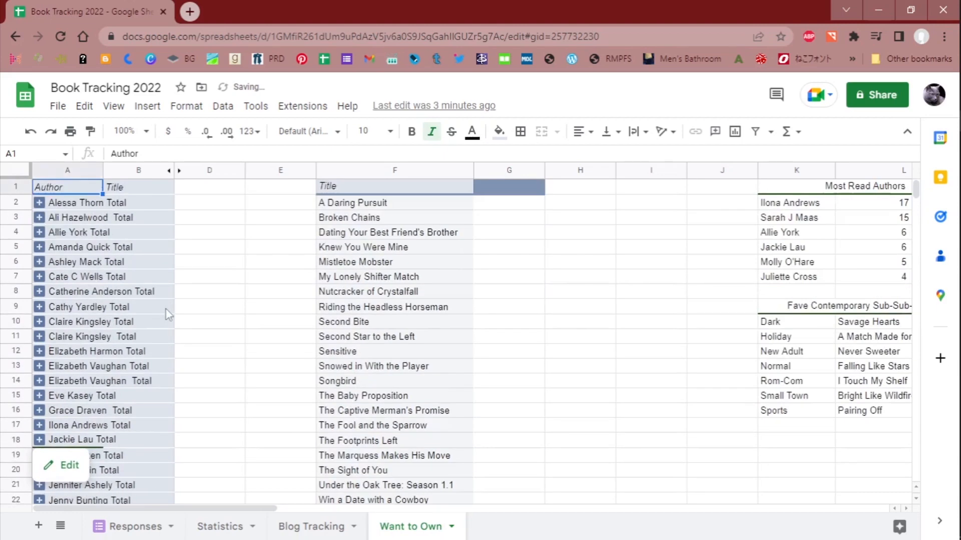
- Expand the first author's group in the Author pivot table to view its title, and collapse it again
click(38, 206)
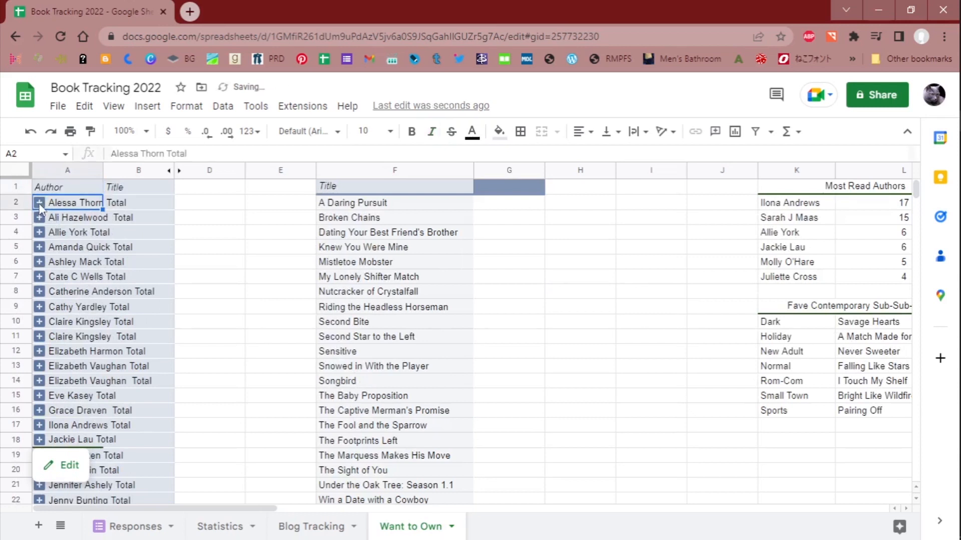
click(40, 203)
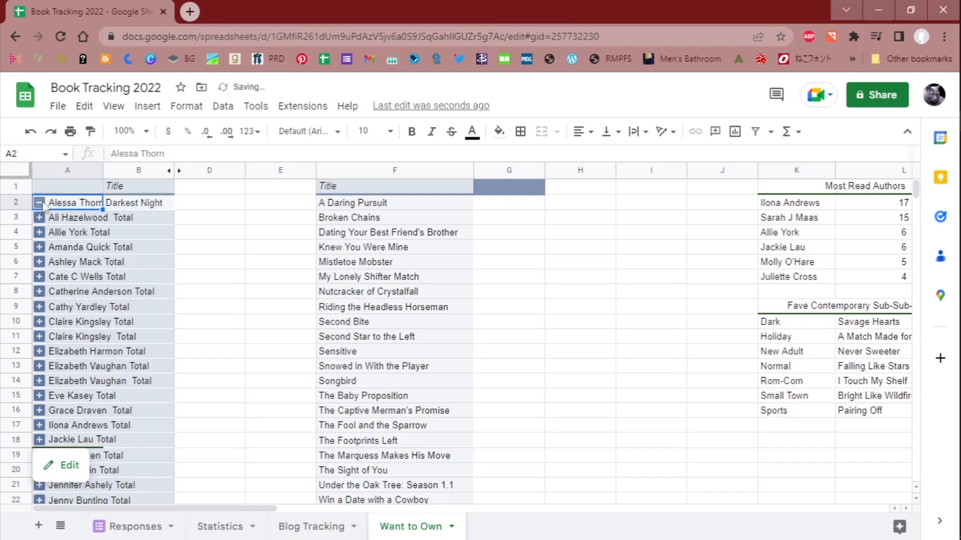
click(40, 204)
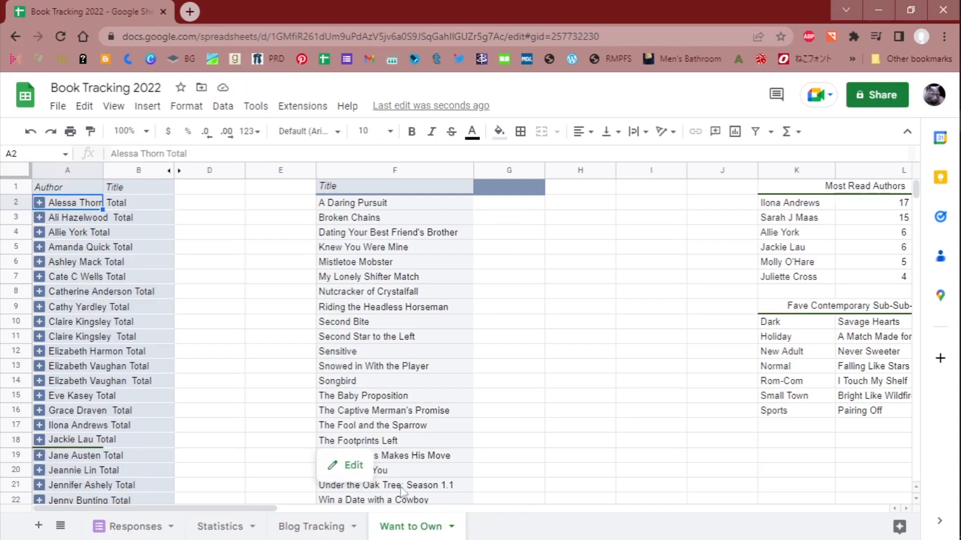
- Examine the Most Read Authors and Fave Contemporary Sub-Sub-Genres tables on Want to Own, briefly checking the Blog Tracking sheet
click(438, 323)
click(584, 326)
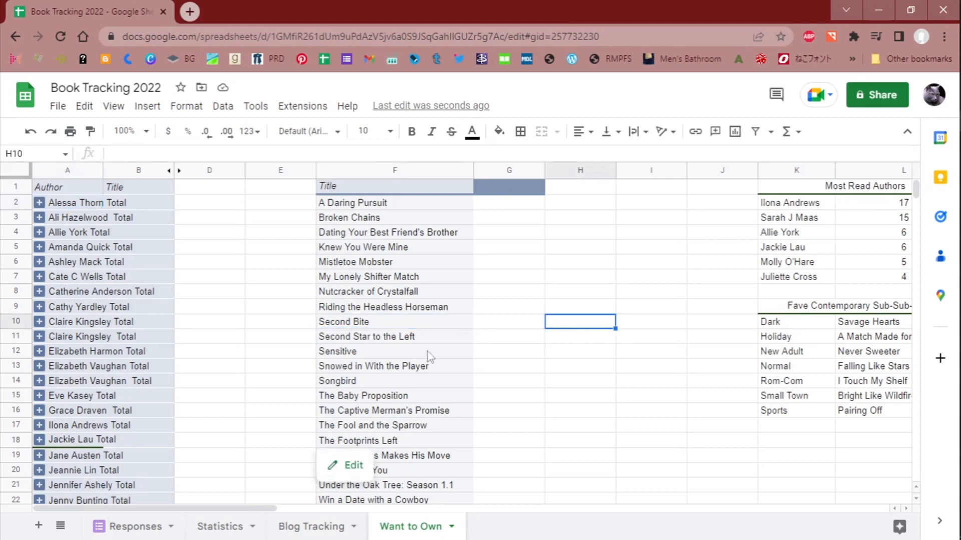
drag(258, 510, 332, 514)
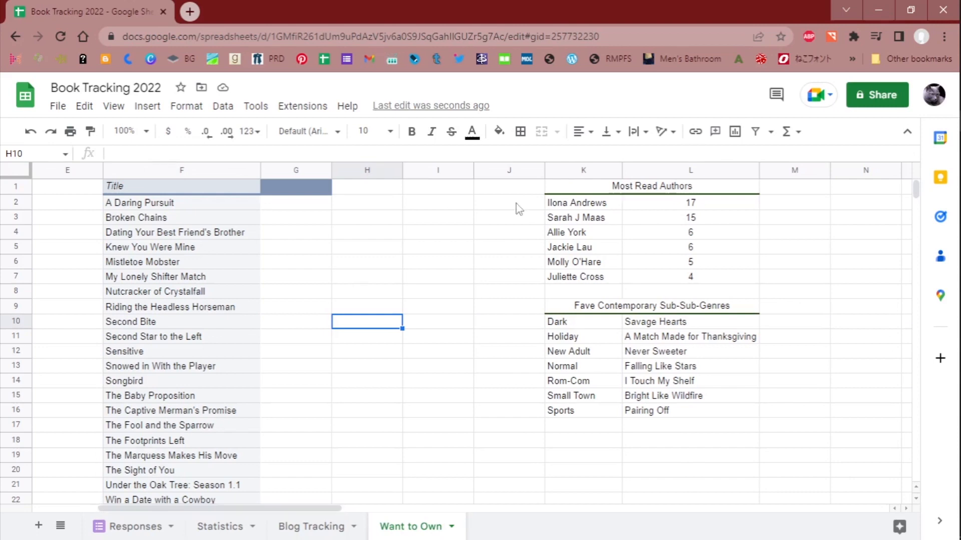
click(309, 523)
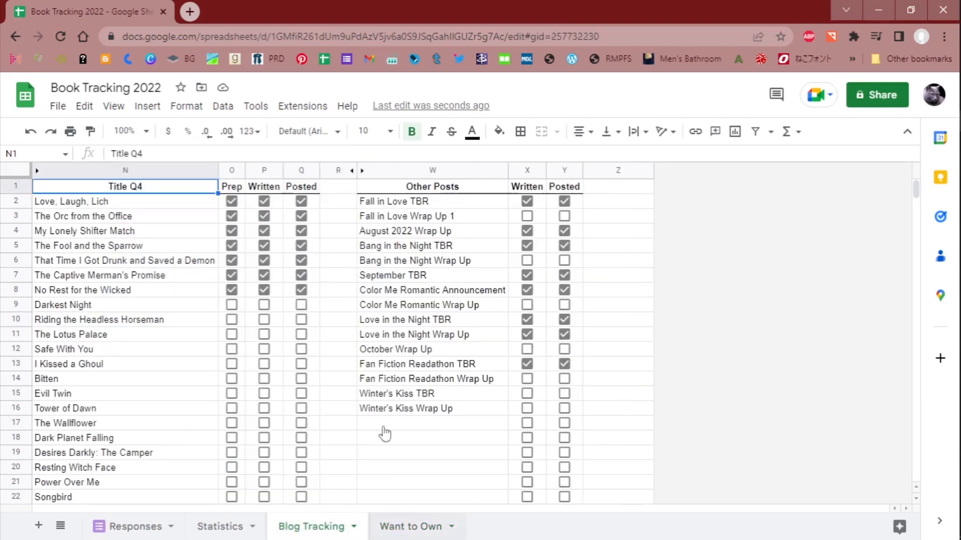
click(395, 525)
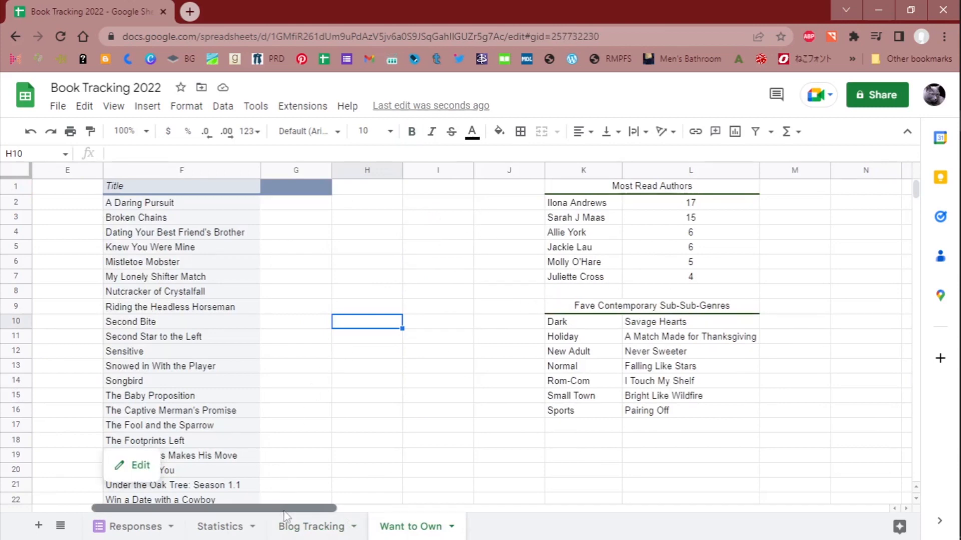
drag(285, 515, 165, 517)
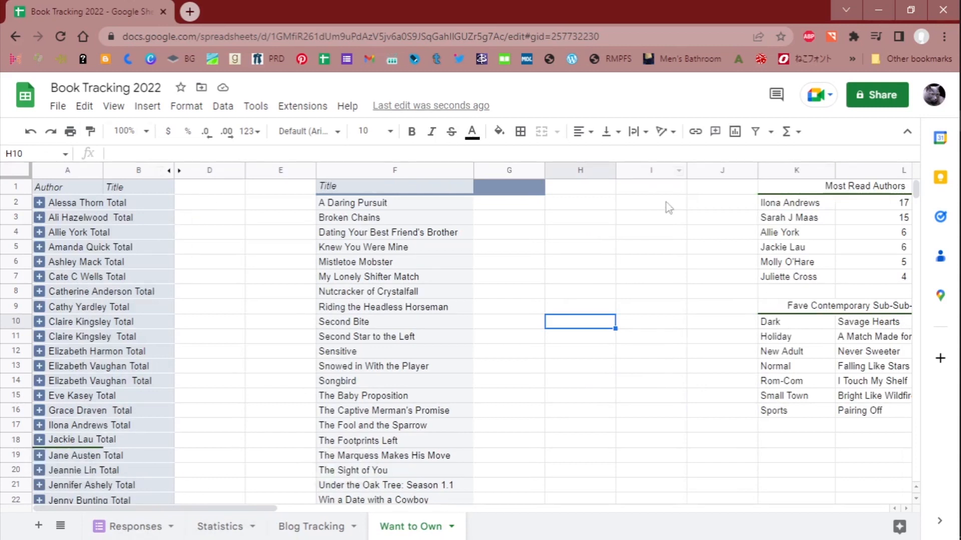
- Open the Title pivot table's settings, inspect its New to Me Author? and Publication Year filters, and close the editor without changes
click(397, 219)
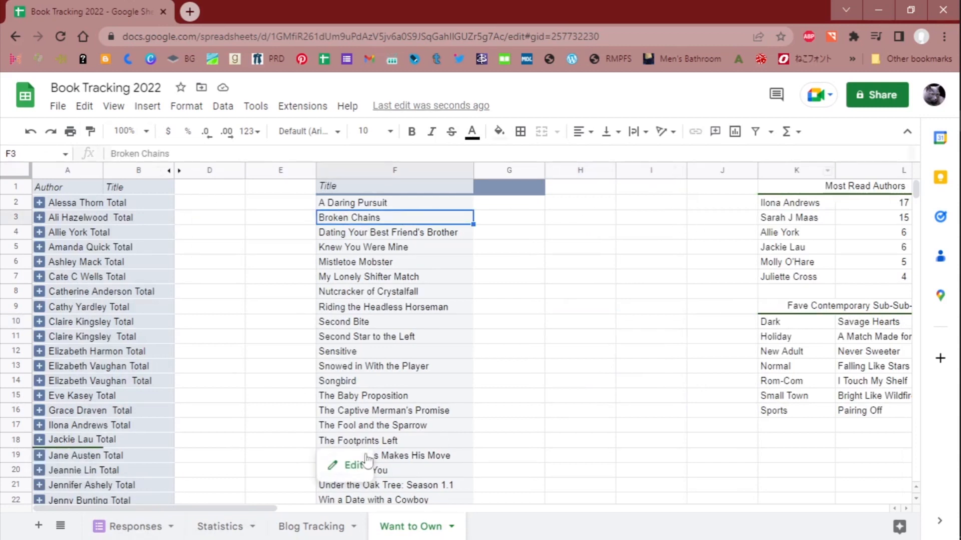
click(345, 466)
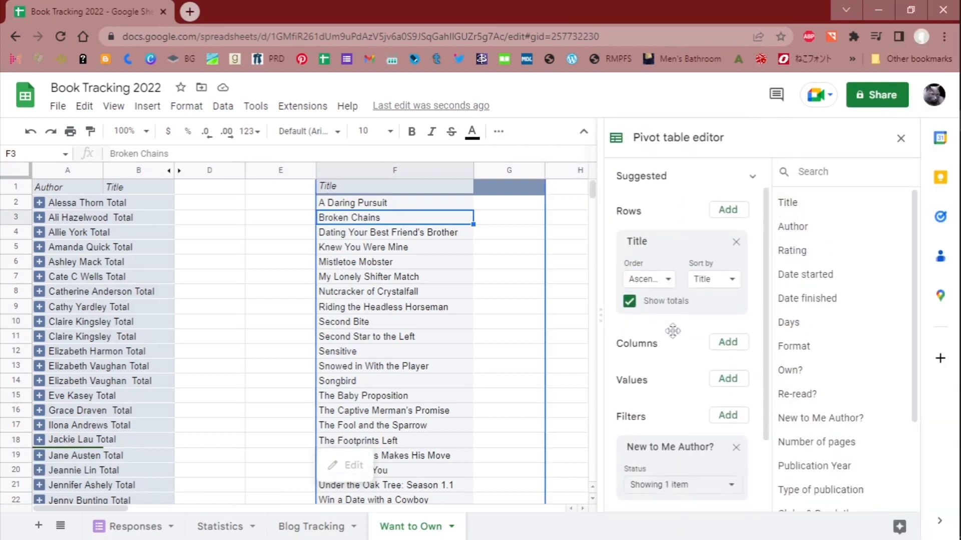
scroll(672, 325, down, 3)
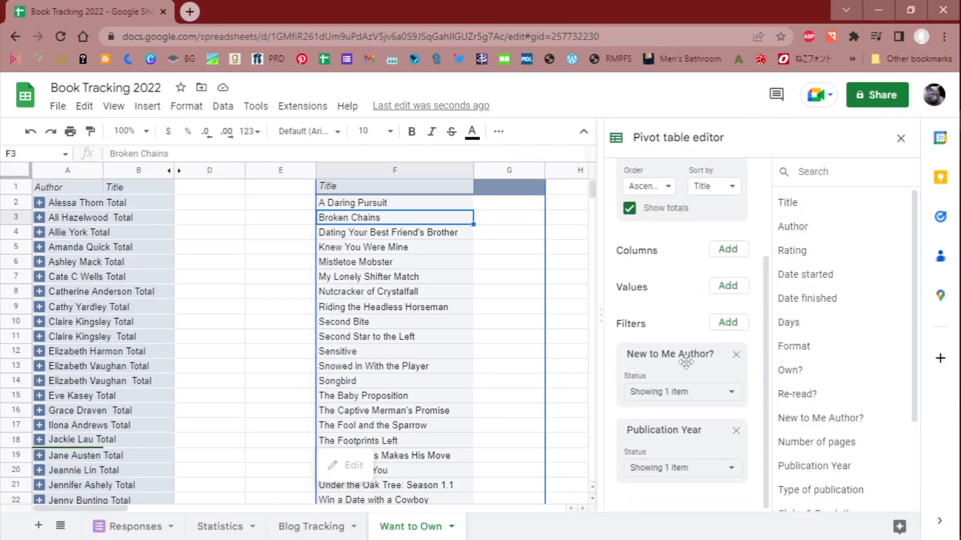
click(683, 470)
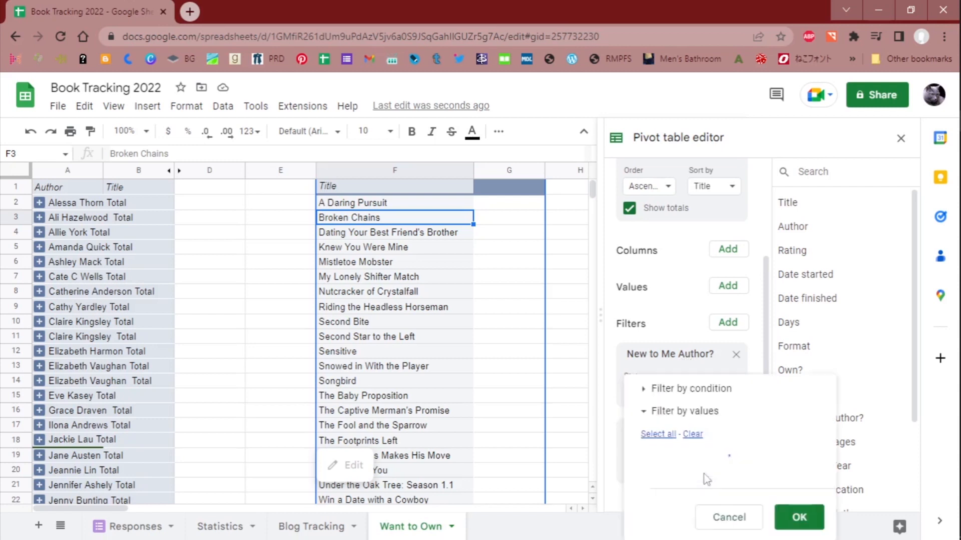
scroll(747, 442, down, 5)
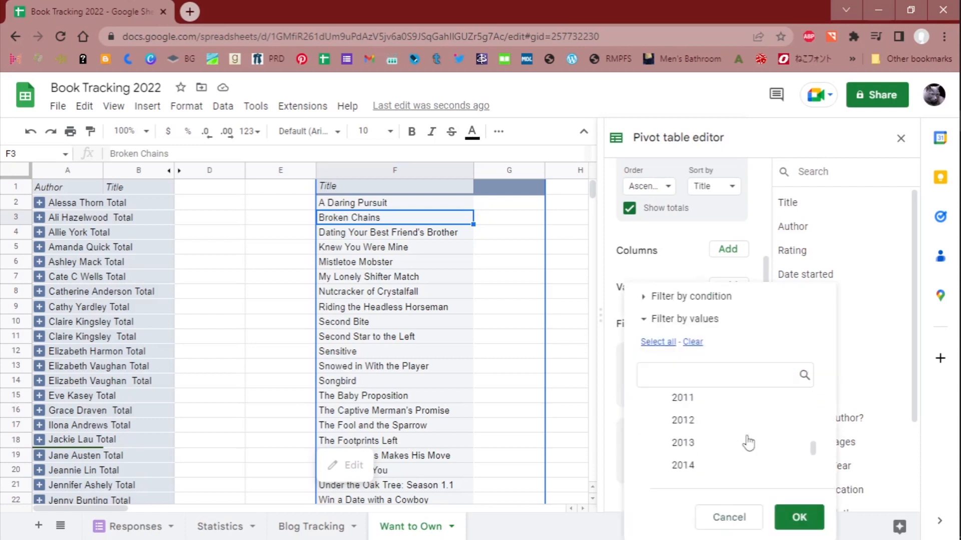
scroll(747, 441, down, 3)
click(746, 518)
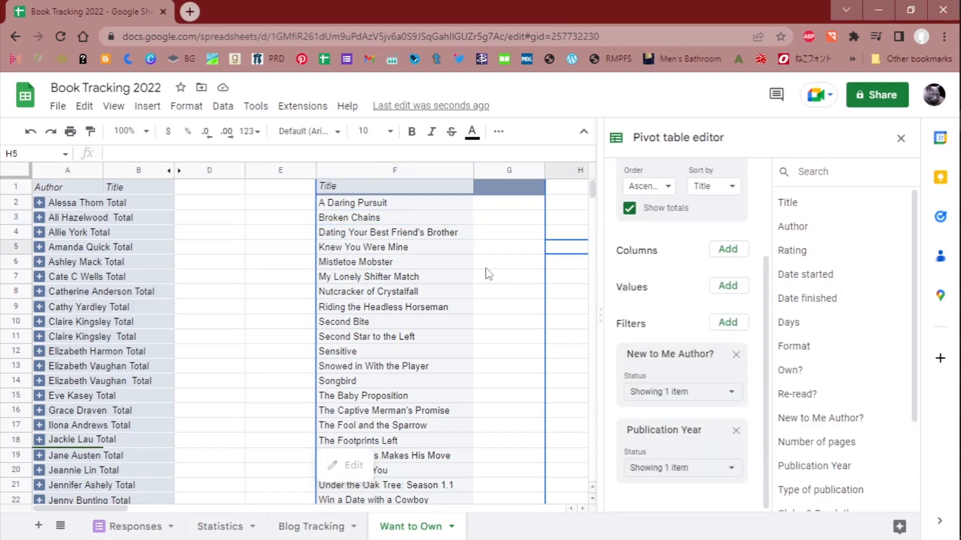
click(360, 264)
click(312, 265)
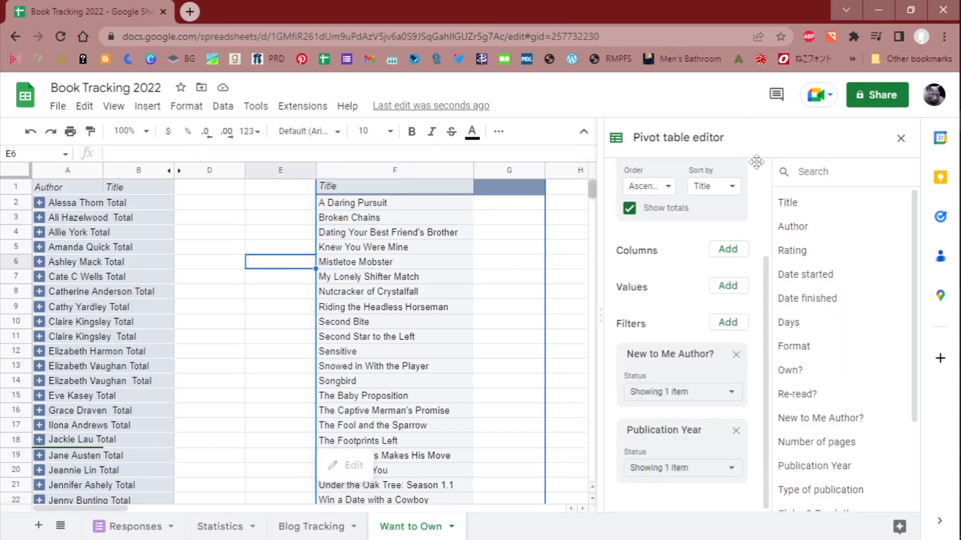
click(905, 138)
- Look through the Title pivot table on Want to Own from its first book down to the Grand Total row
scroll(395, 271, down, 2)
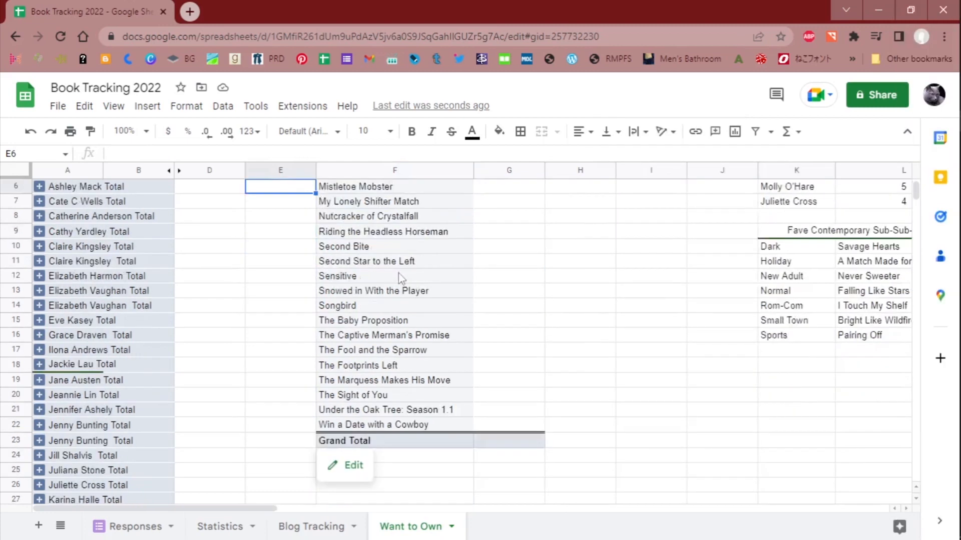
scroll(403, 295, up, 2)
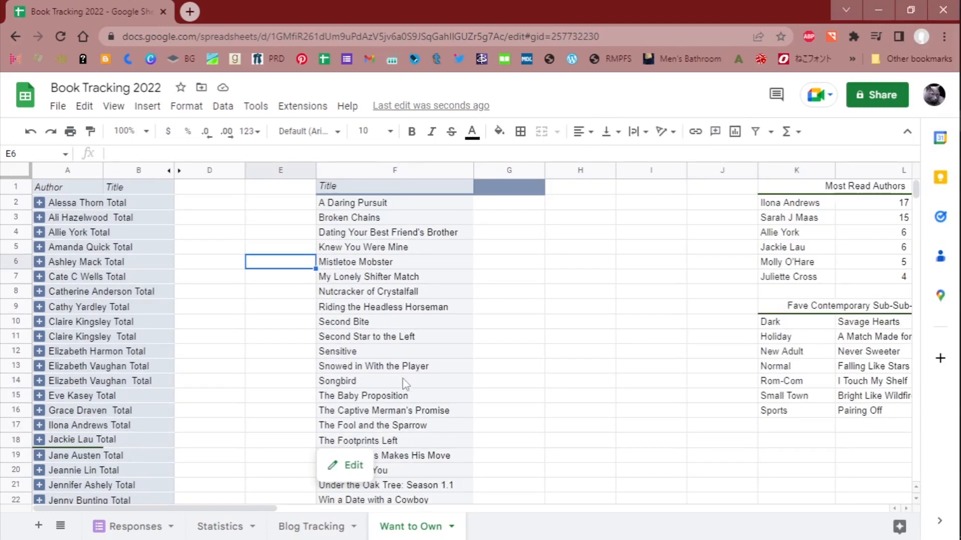
scroll(406, 383, down, 1)
scroll(406, 381, up, 1)
scroll(417, 385, down, 2)
scroll(425, 392, up, 2)
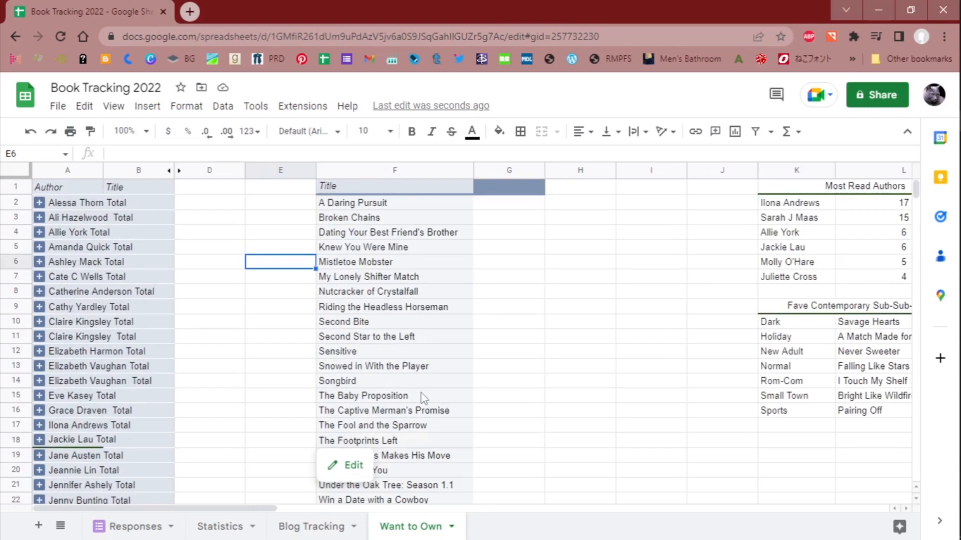
- View the Responses sheet, and inspect June's Average Page and New Books formulas on the Statistics sheet
click(111, 528)
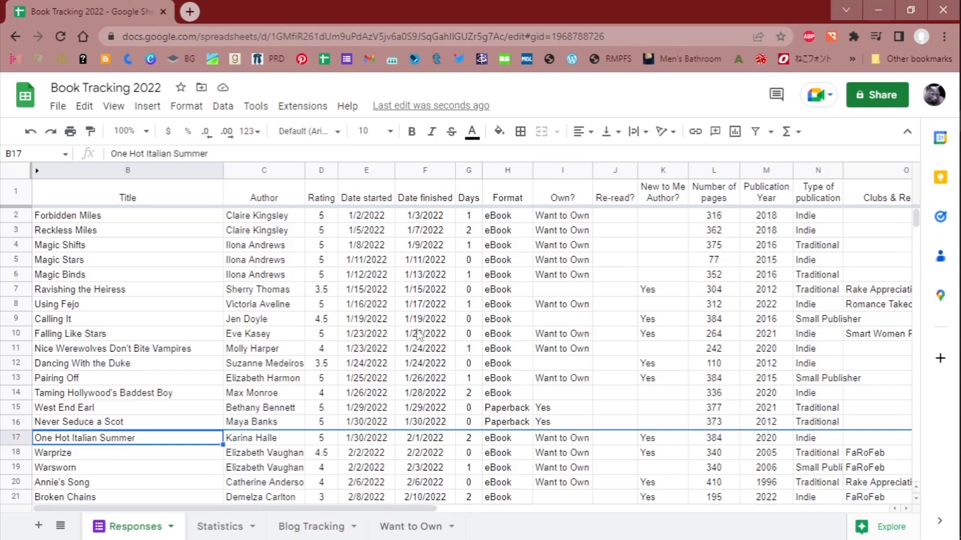
click(223, 534)
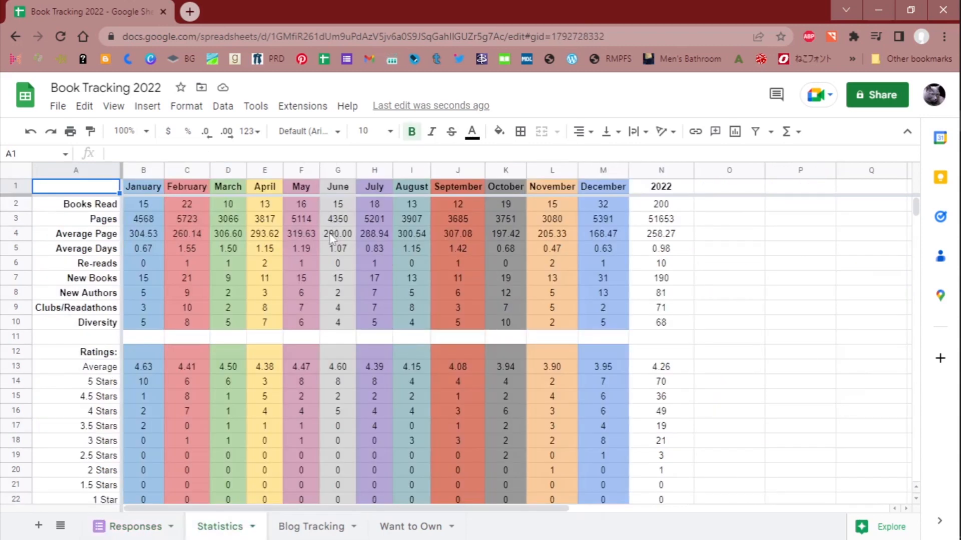
click(334, 236)
click(339, 281)
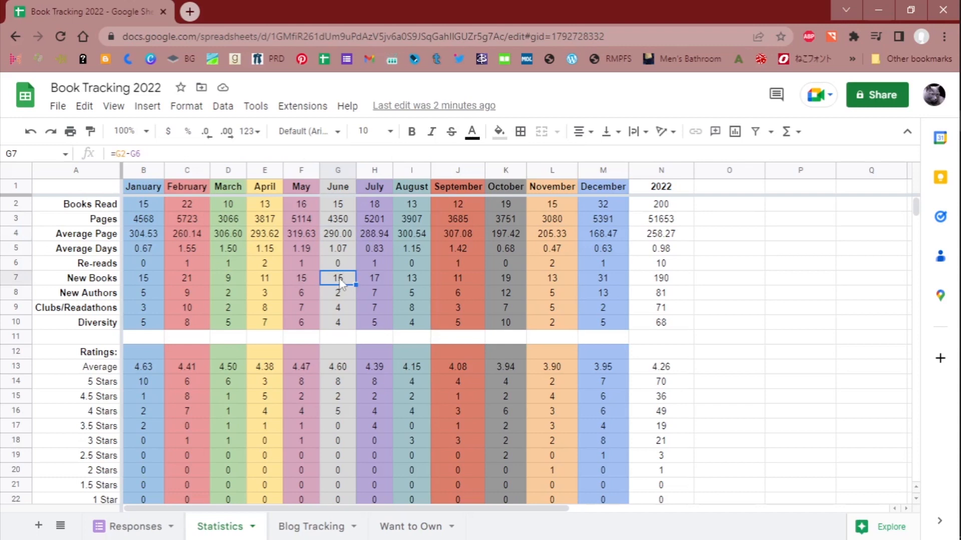
- Inspect February's 300-399 formula under Page Counts and look over the Formats, Publication Year and Publication sections
scroll(340, 287, down, 8)
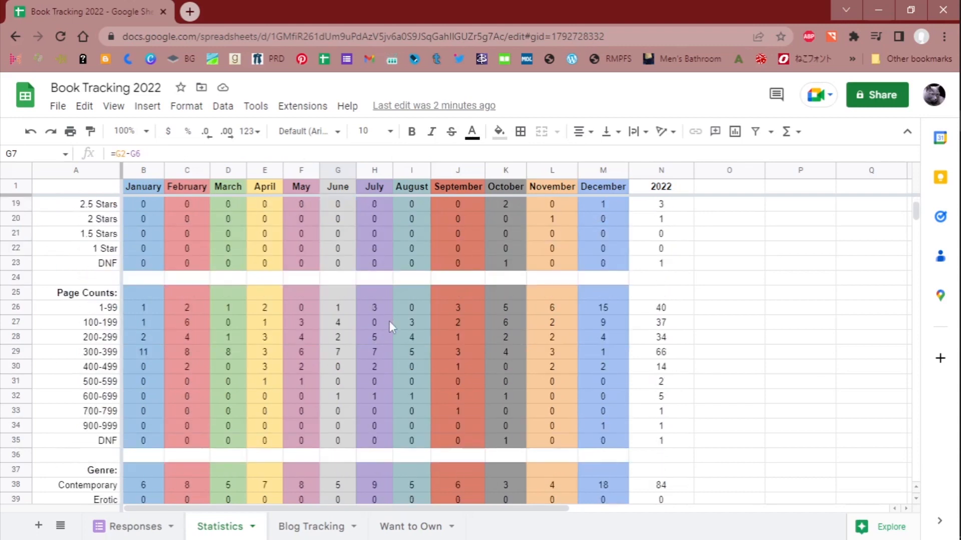
scroll(389, 320, up, 1)
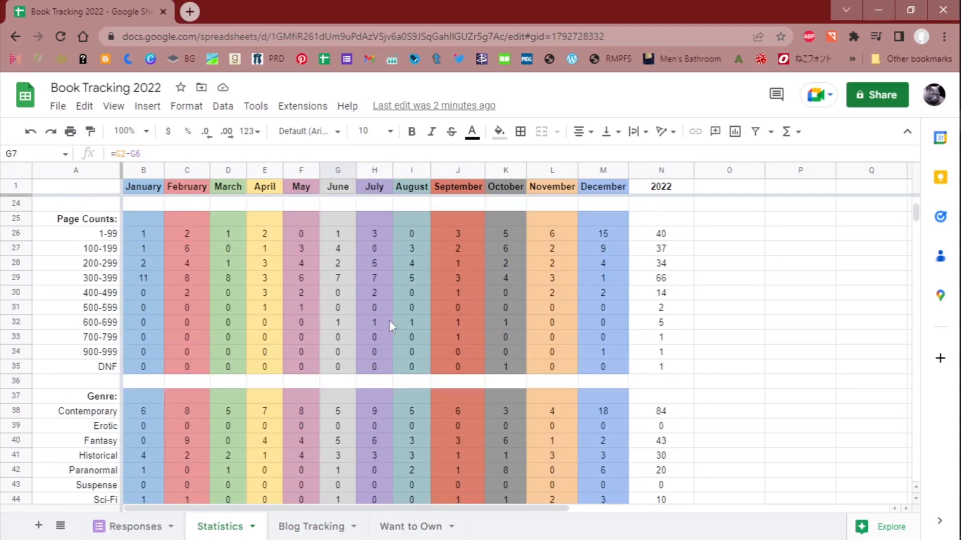
click(197, 280)
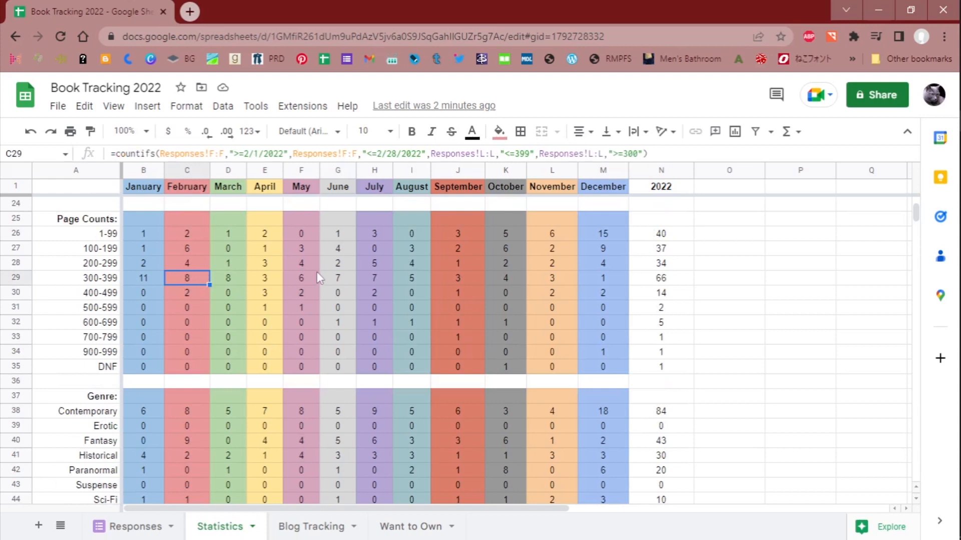
scroll(317, 284, down, 12)
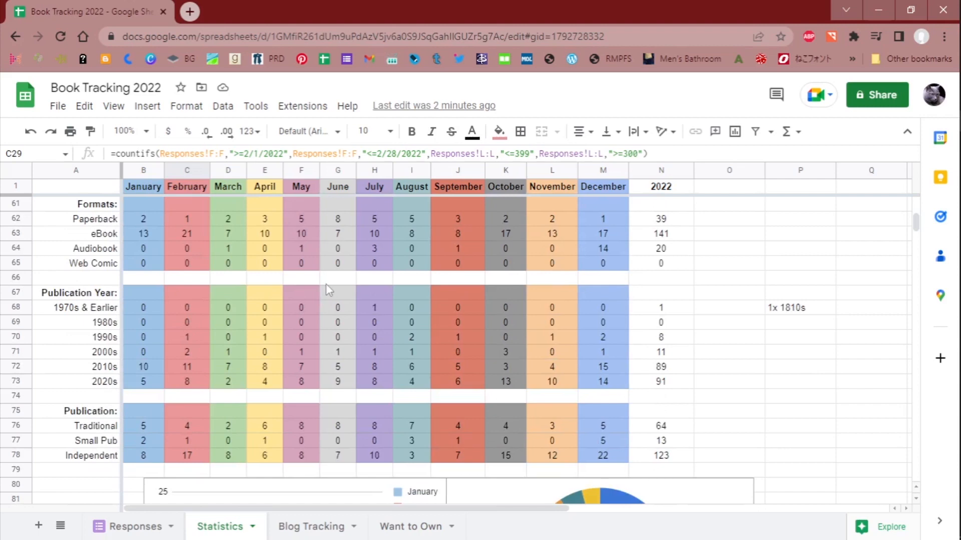
scroll(326, 283, up, 2)
scroll(326, 278, up, 18)
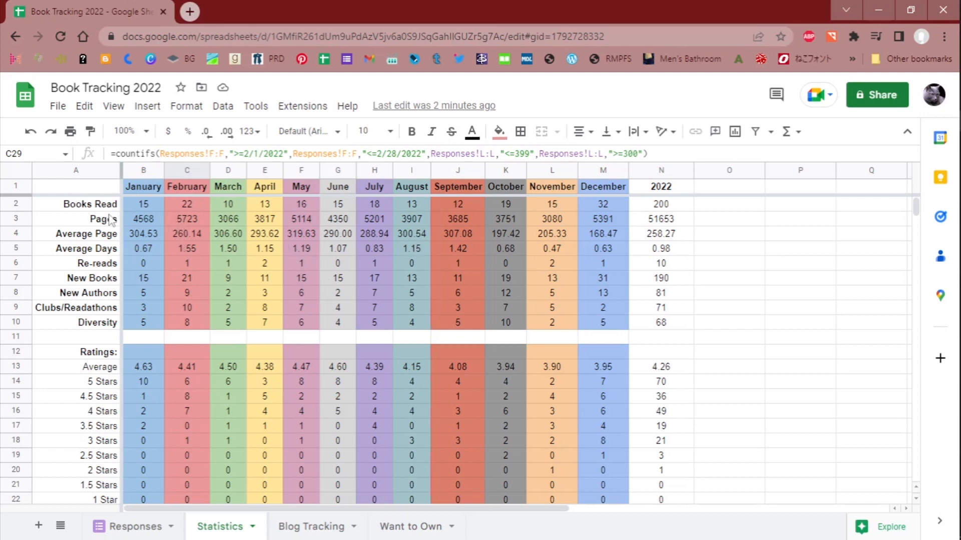
- Inspect the Pages row formulas for January, February, March and the 2022 total on the Statistics sheet
click(131, 222)
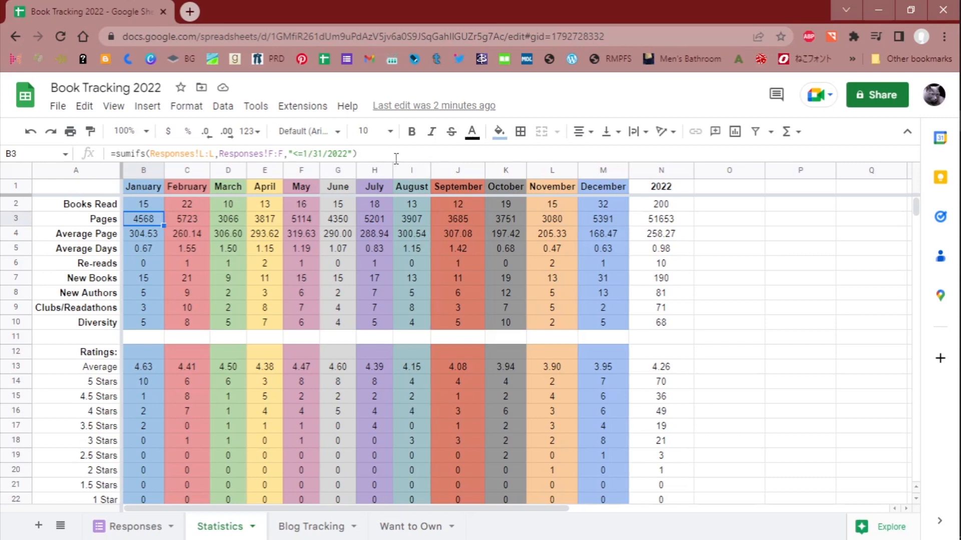
click(191, 217)
key(Right)
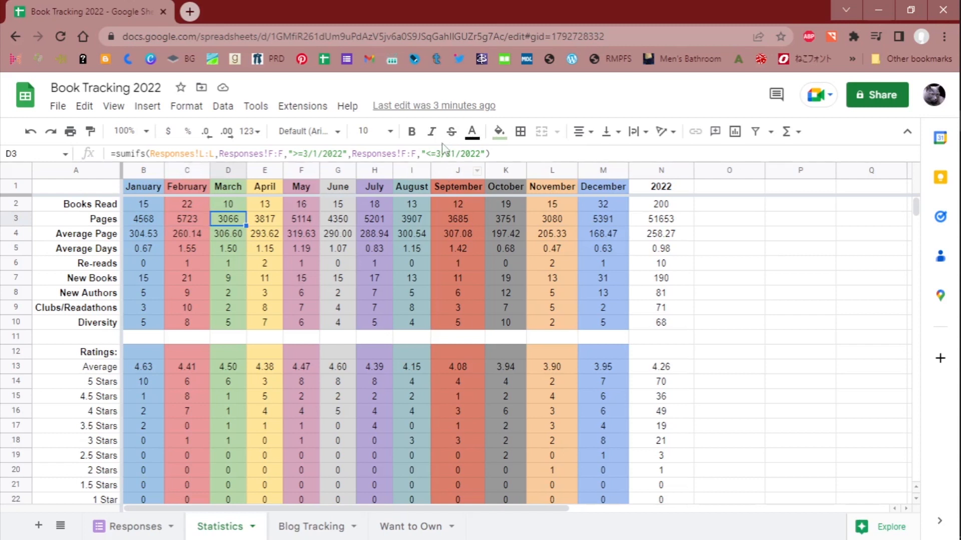
click(655, 224)
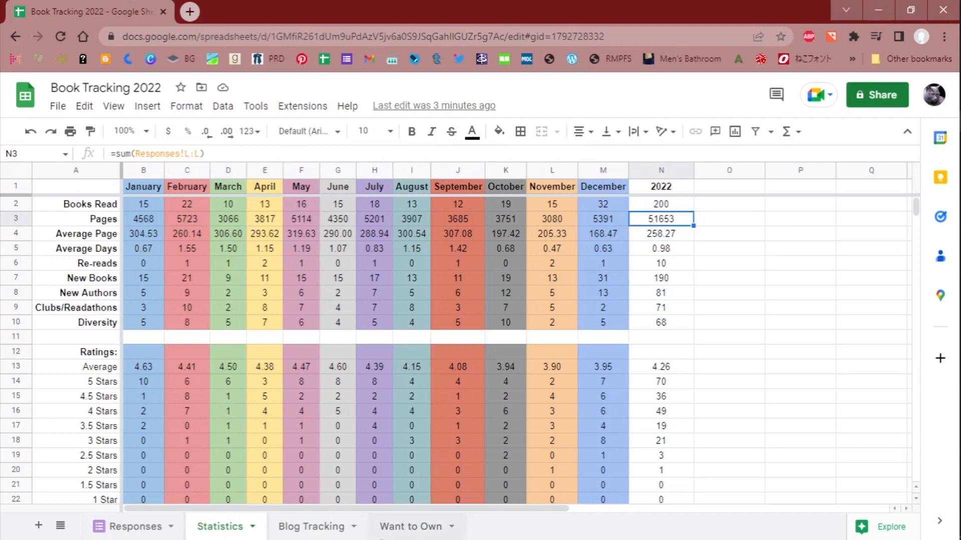
- Return to the Responses sheet, leave the tracker for the Sheets home page, and close that browser window
click(163, 532)
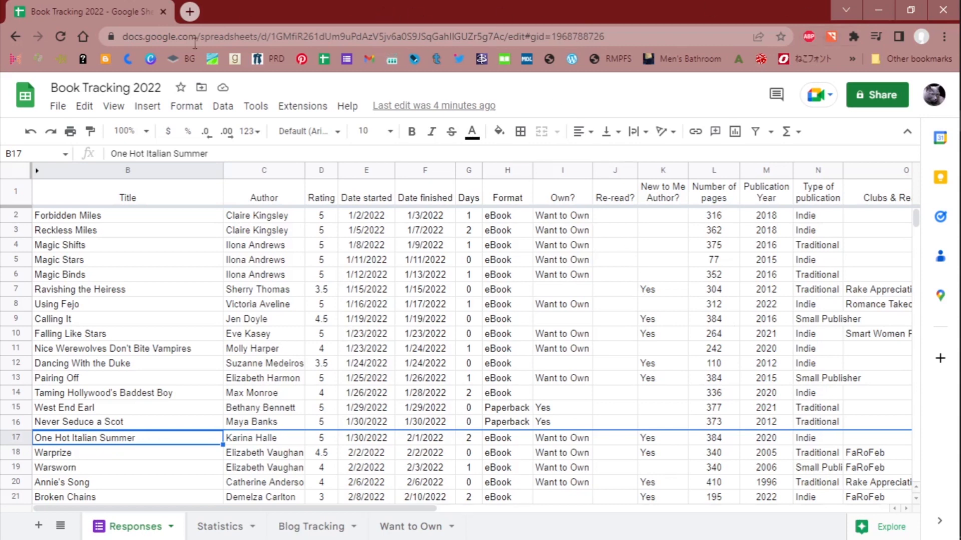
click(35, 93)
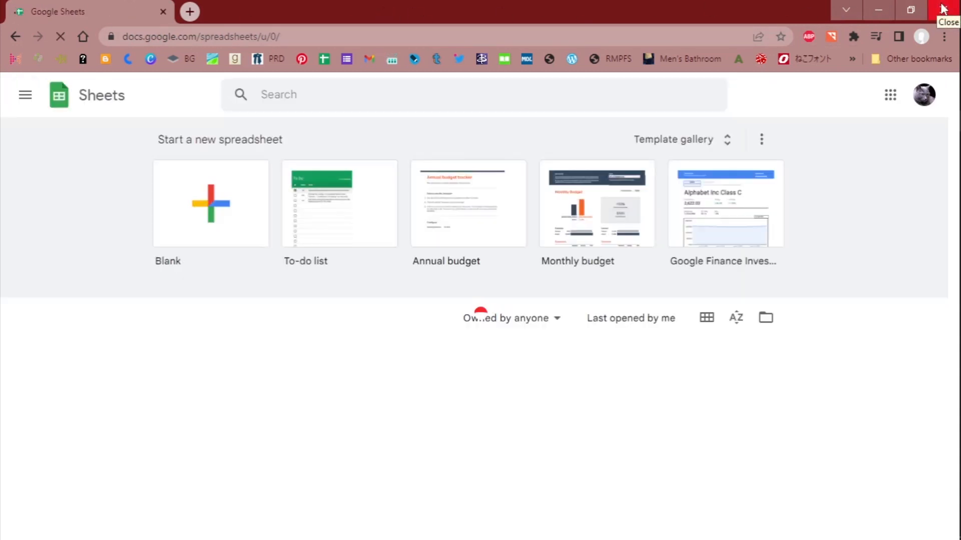
click(943, 9)
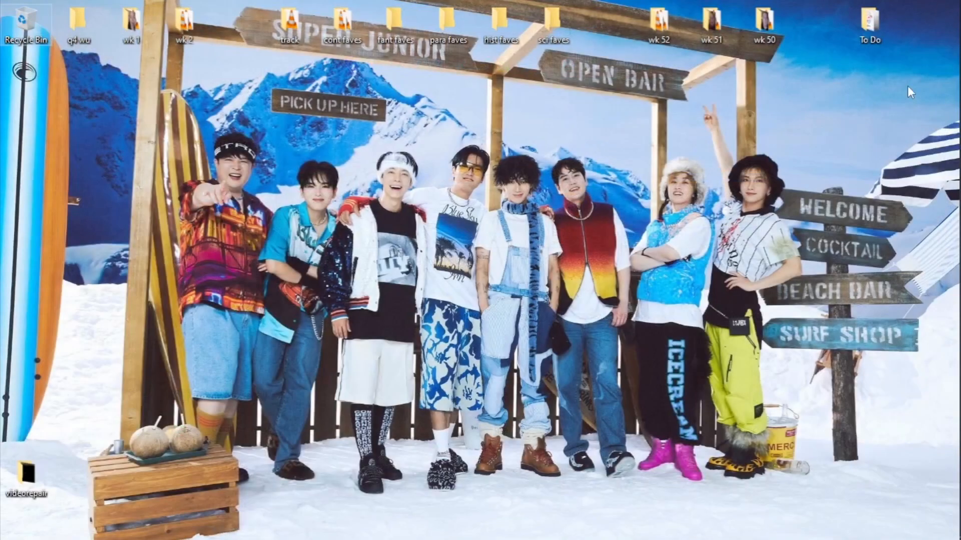
- Switch to the browser window with the 2023 Reading Journal design in Canva
mouse_move(940, 140)
mouse_move(935, 122)
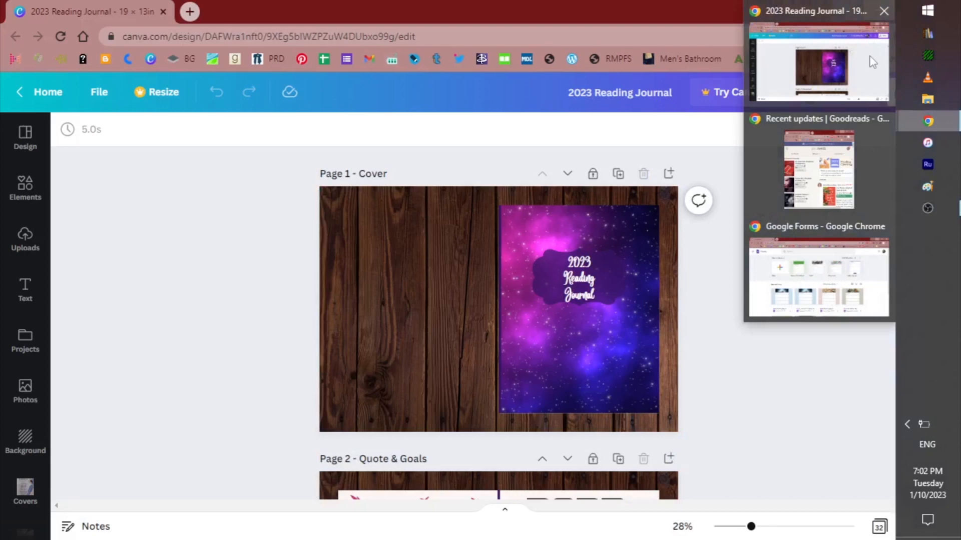
click(840, 85)
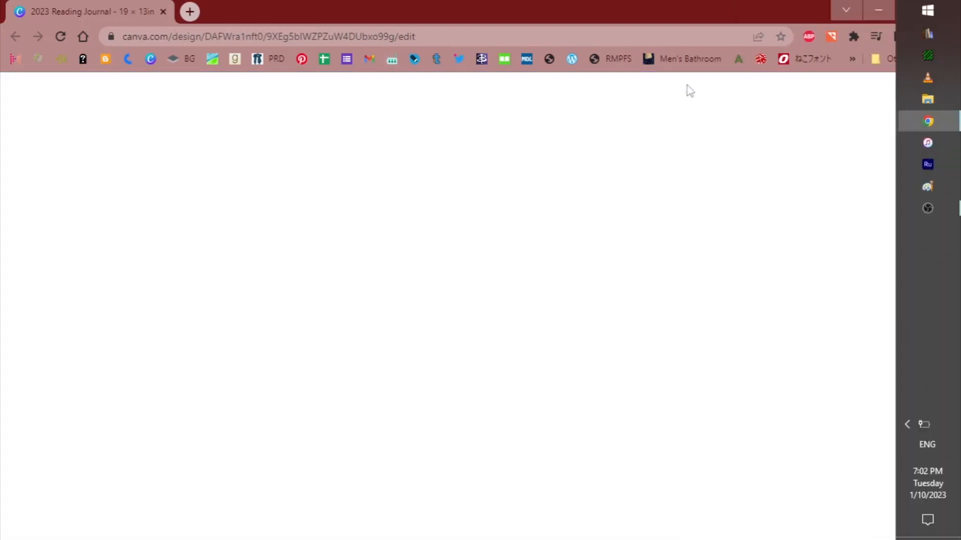